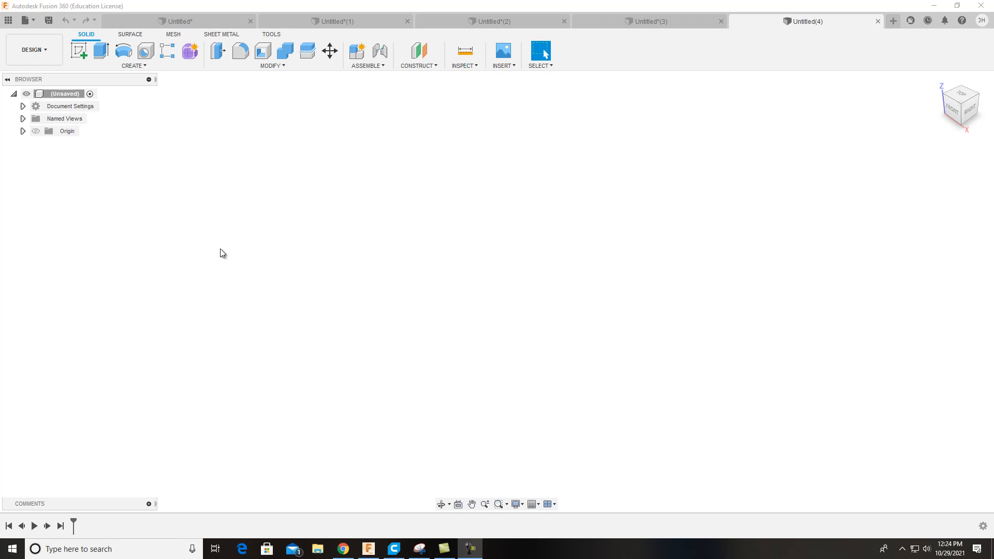
pyautogui.click(191, 52)
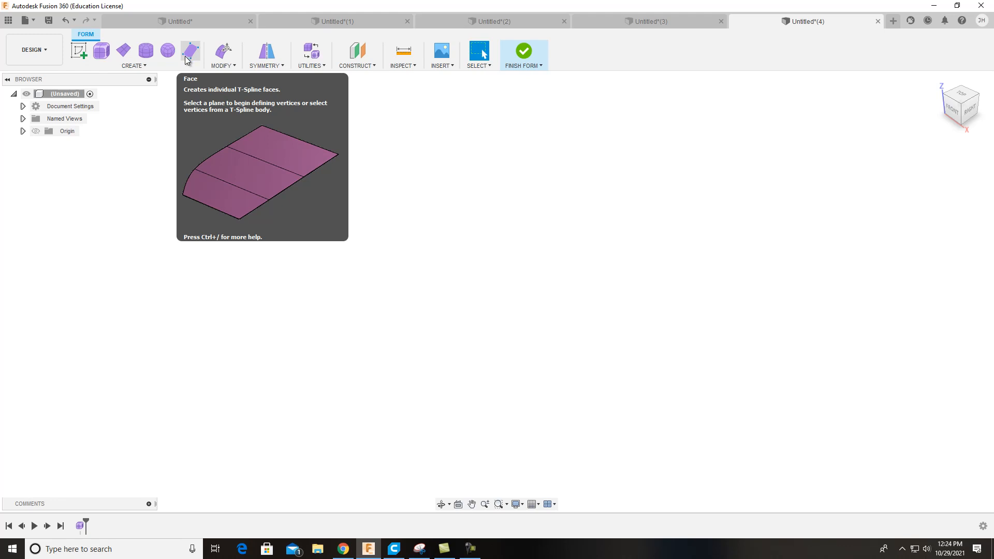
pyautogui.click(132, 66)
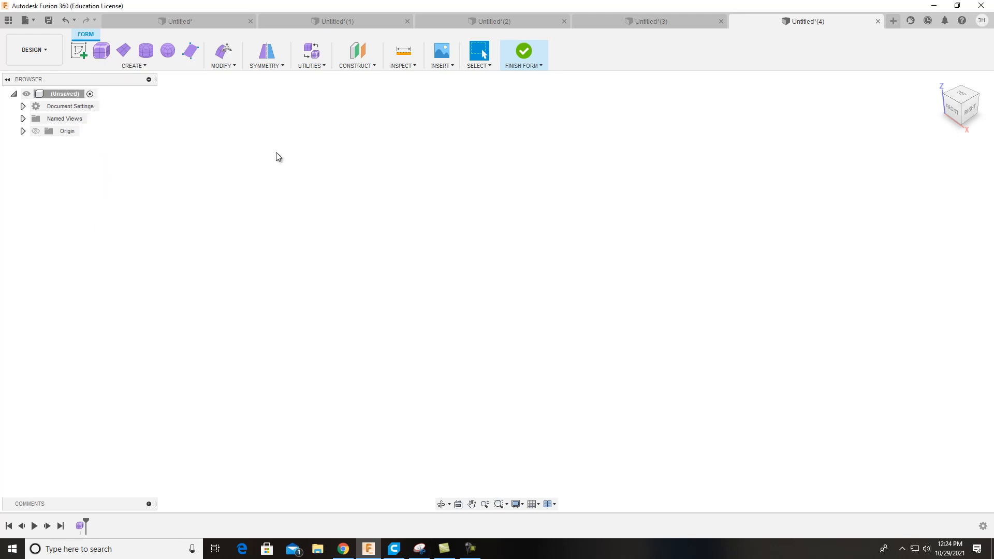
pyautogui.rightClick(80, 527)
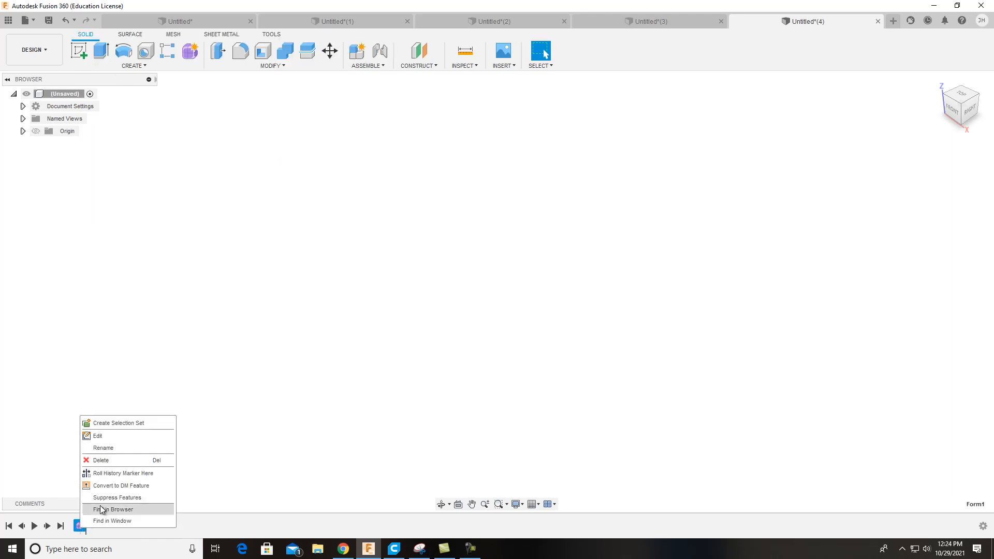
pyautogui.click(108, 464)
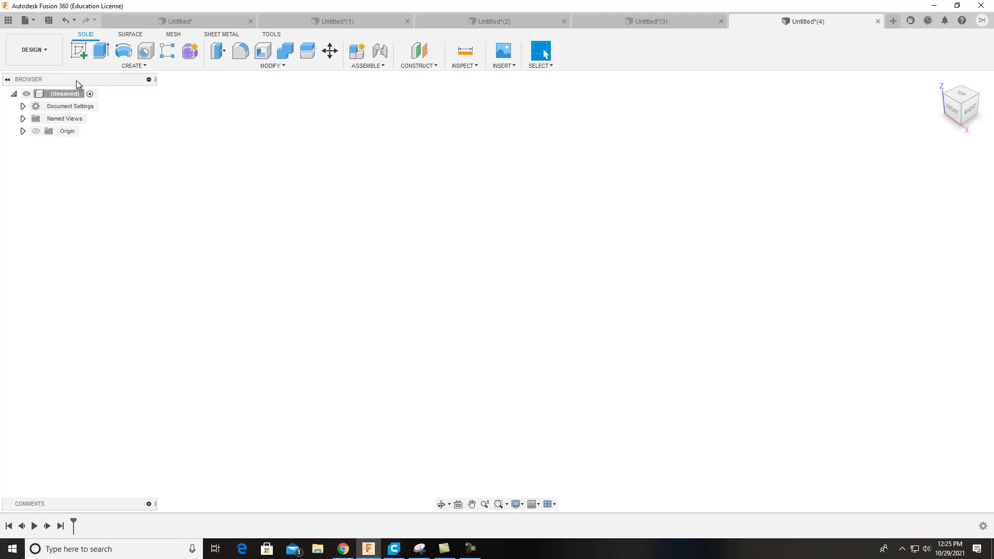
# Start a sketch on the horizontal plane and draw a 50 mm diameter circle centred on the origin
pyautogui.click(79, 54)
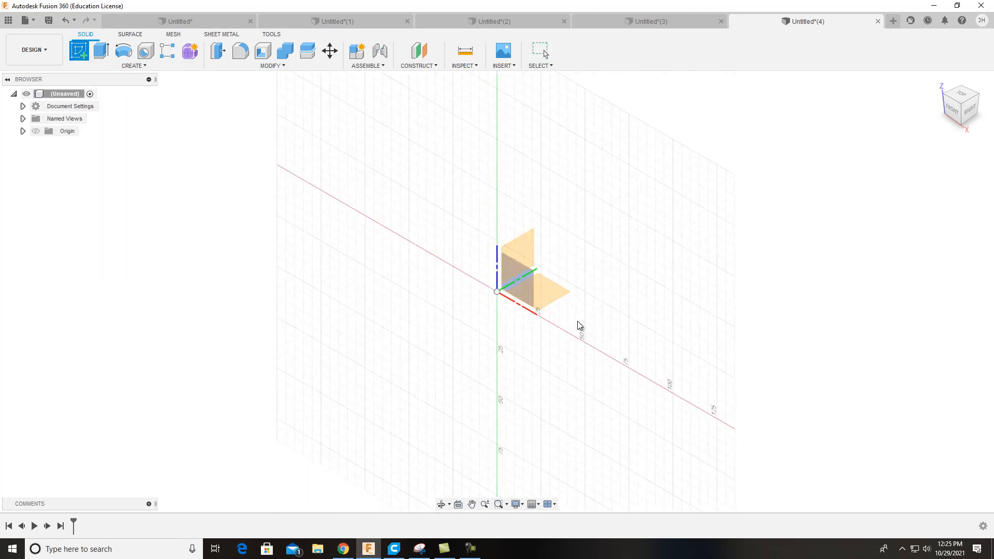
pyautogui.click(560, 306)
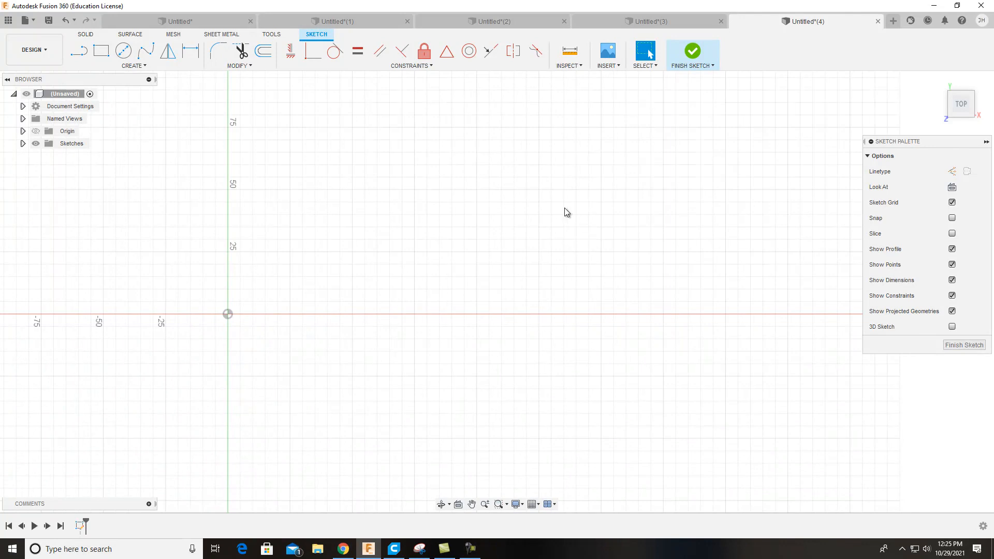
pyautogui.click(124, 50)
pyautogui.click(229, 313)
pyautogui.write('50')
pyautogui.press('Return')
pyautogui.press('Escape')
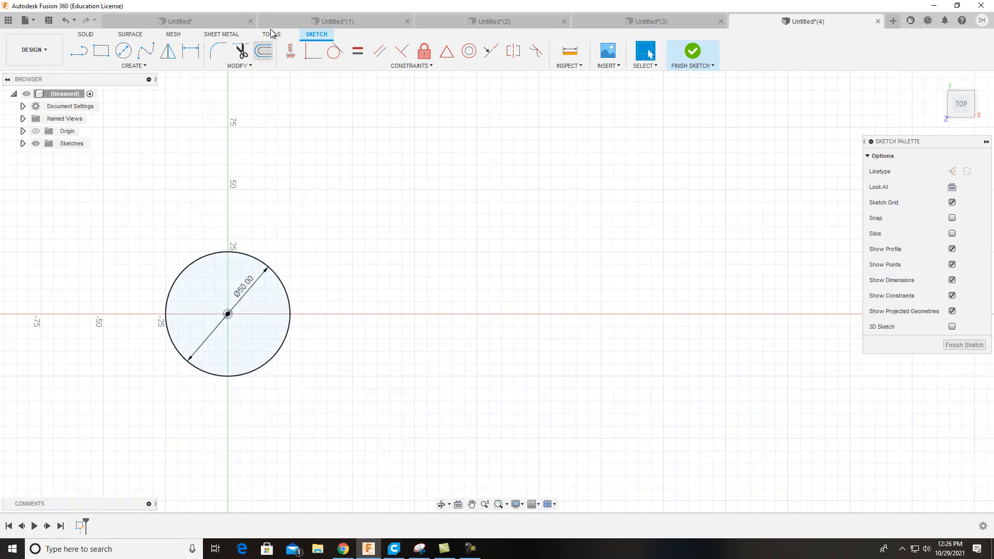
# Draw a 60 mm diameter circle around the first one, also centred on the origin
pyautogui.press('c')
pyautogui.click(228, 314)
pyautogui.write('60')
pyautogui.press('Return')
pyautogui.press('Escape')
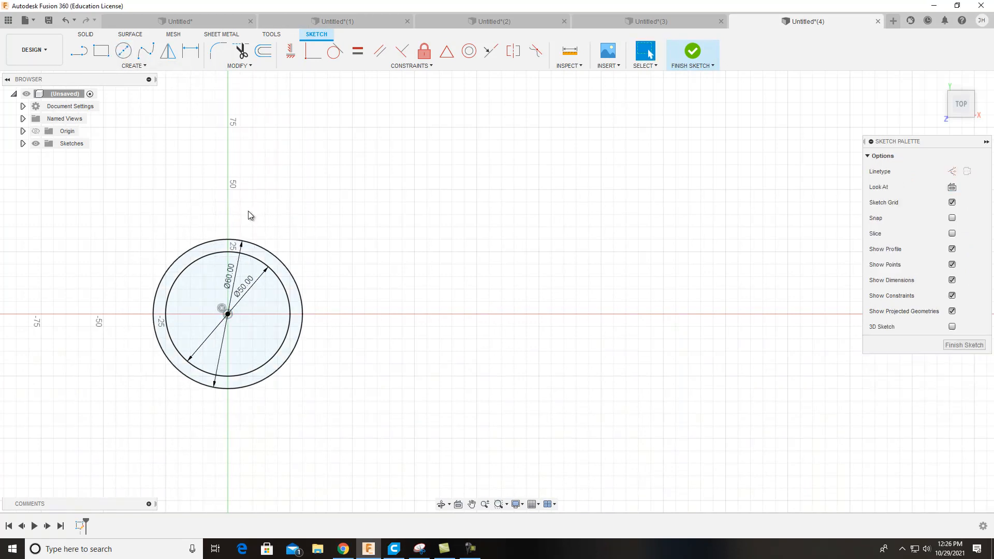
# Set the outer circle's diameter to 70 mm
pyautogui.doubleClick(235, 275)
pyautogui.write('70')
pyautogui.press('Return')
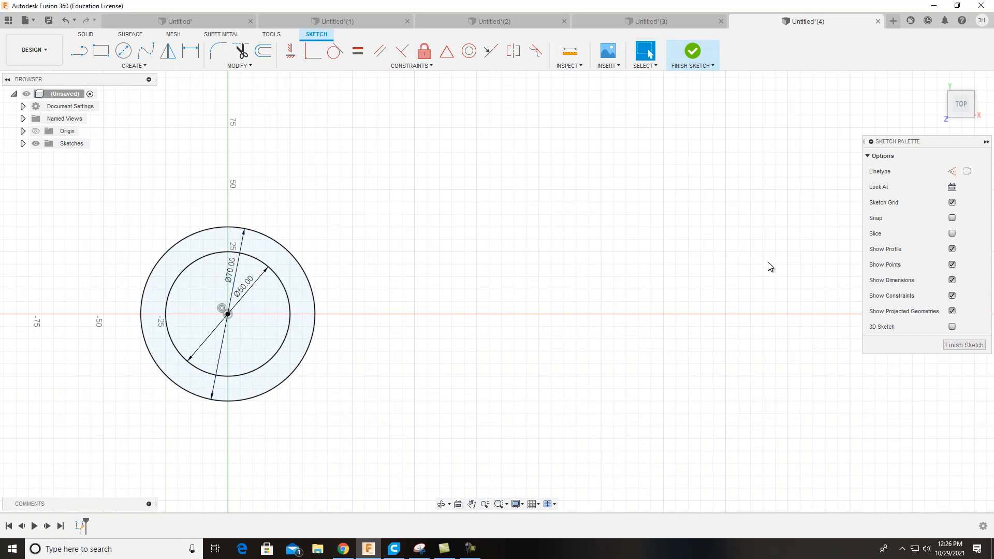
# Draw a 70 mm diameter circle centred on the horizontal axis, well to the right of the origin circles
pyautogui.moveTo(725, 333); pyautogui.dragTo(643, 295, button='middle')
pyautogui.scroll(-1, 641, 295)
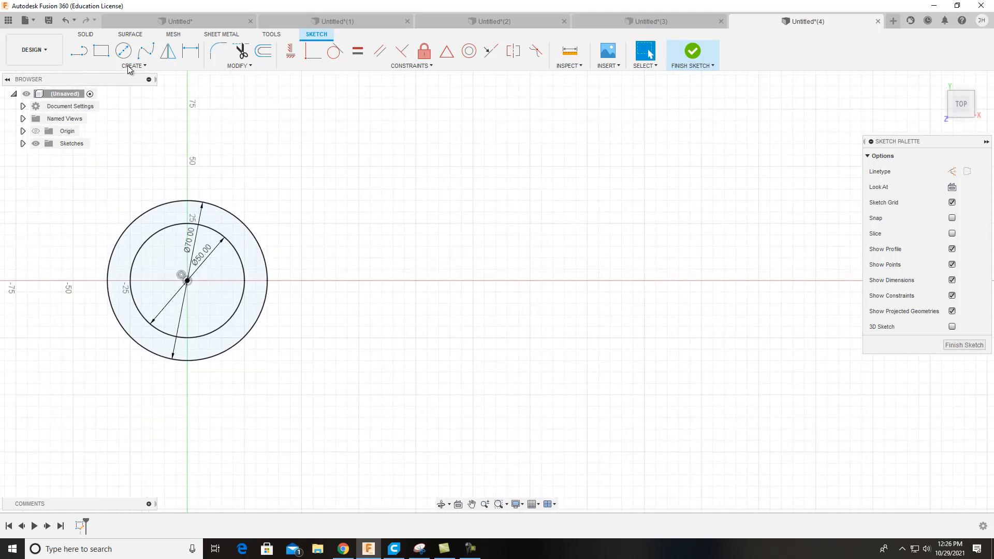
pyautogui.click(123, 50)
pyautogui.click(122, 50)
pyautogui.click(713, 281)
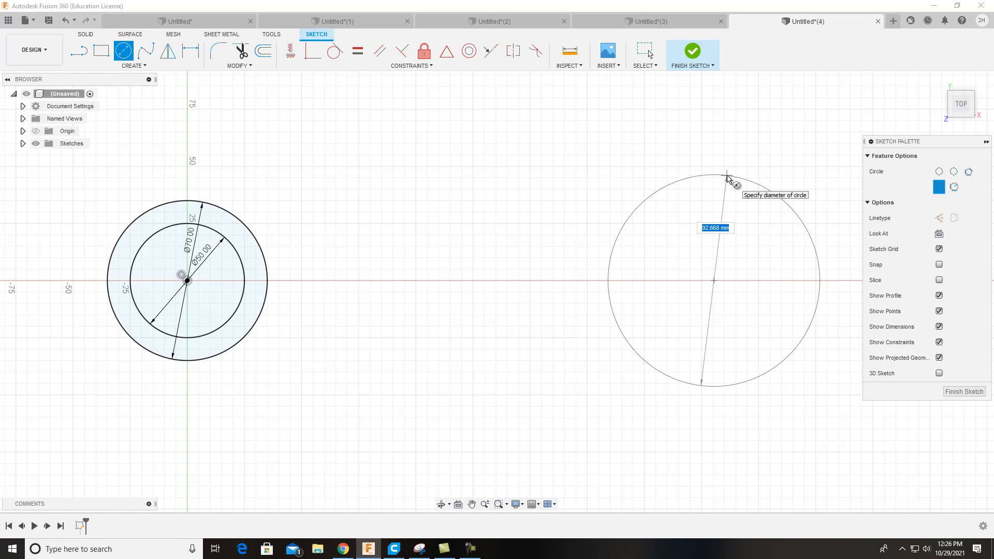
pyautogui.write('70')
pyautogui.press('Return')
pyautogui.press('Escape')
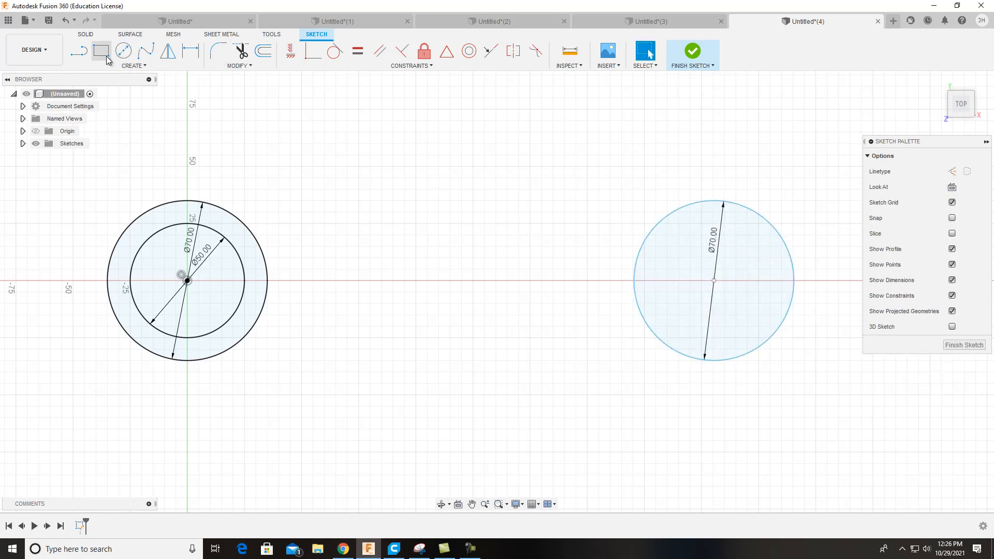
# Draw a concentric 50 mm diameter circle inside the right-hand 70 mm circle
pyautogui.click(123, 50)
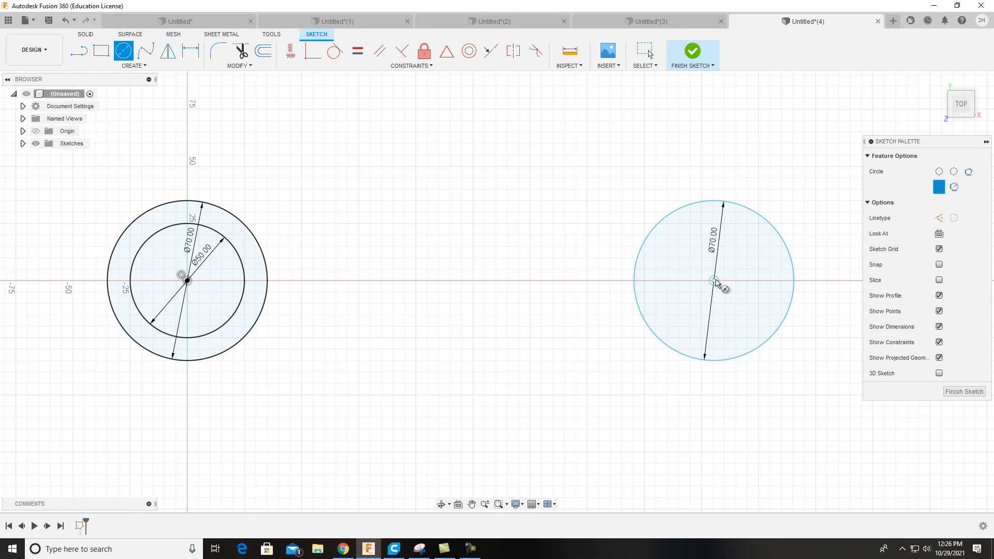
pyautogui.click(714, 281)
pyautogui.write('50')
pyautogui.press('Return')
pyautogui.press('Escape')
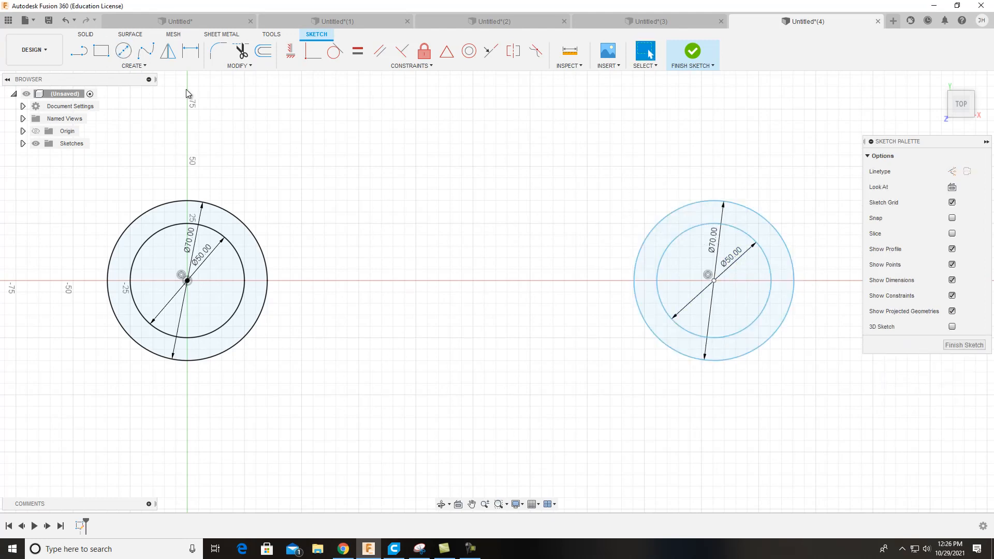
# Dimension the horizontal centre distance between the two 70 mm circles to 200 mm
pyautogui.click(190, 51)
pyautogui.click(228, 211)
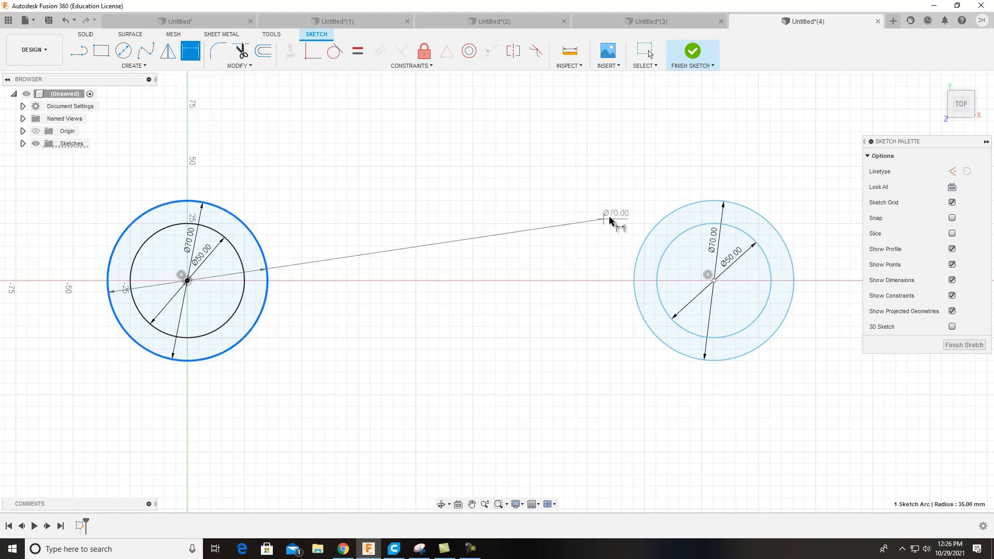
pyautogui.click(677, 205)
pyautogui.click(455, 156)
pyautogui.write('200')
pyautogui.press('Return')
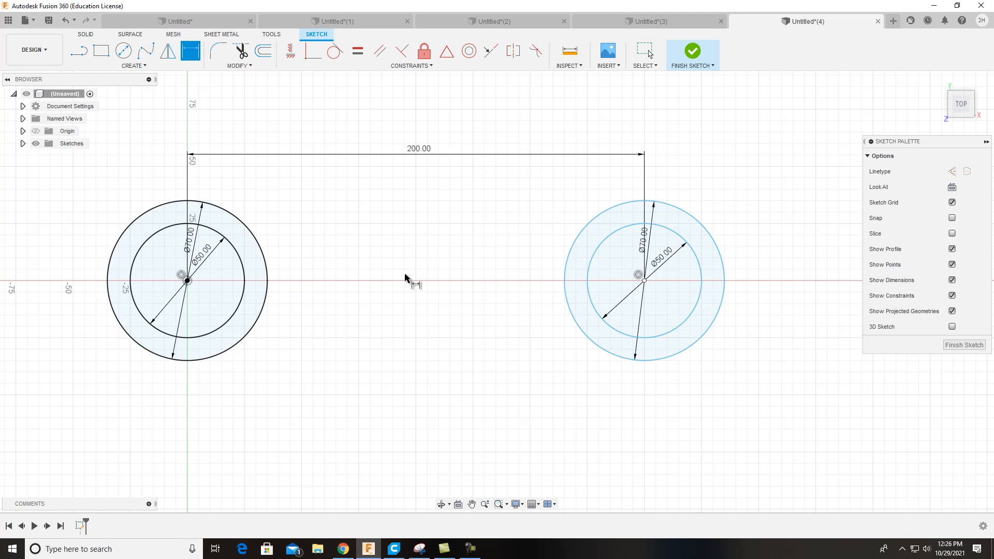
pyautogui.press('Escape')
pyautogui.click(260, 312)
pyautogui.click(564, 275)
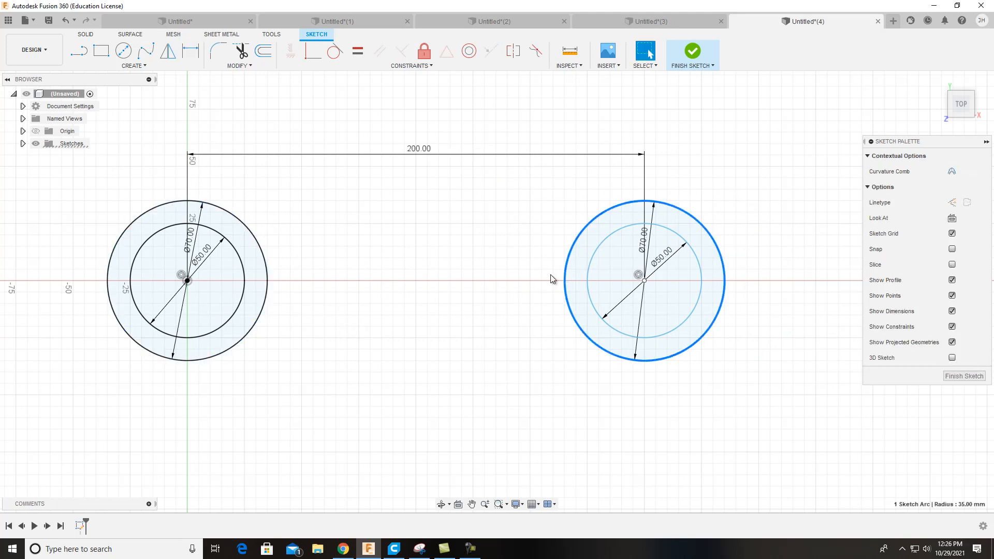
pyautogui.click(185, 57)
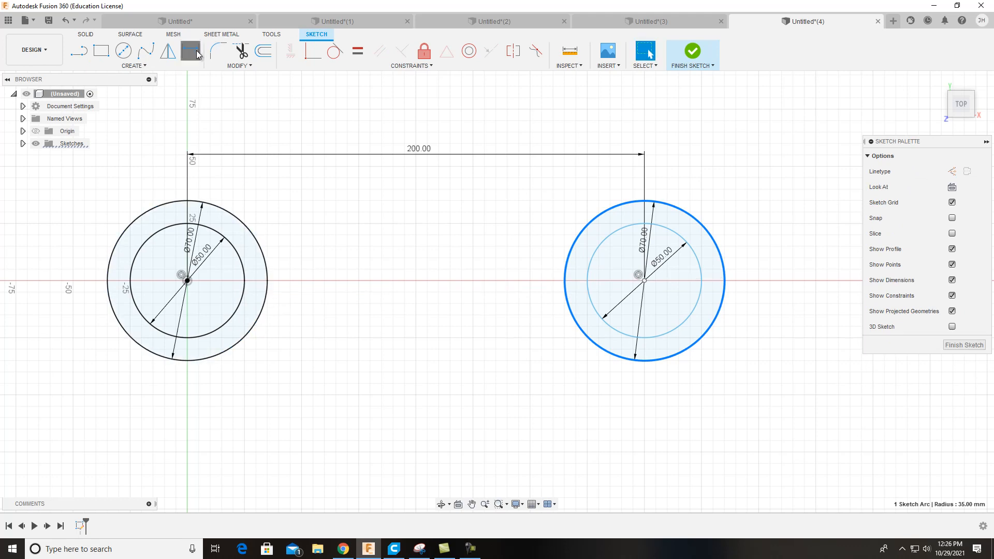
pyautogui.click(197, 50)
pyautogui.press('Escape')
pyautogui.click(190, 52)
pyautogui.click(266, 271)
pyautogui.click(572, 317)
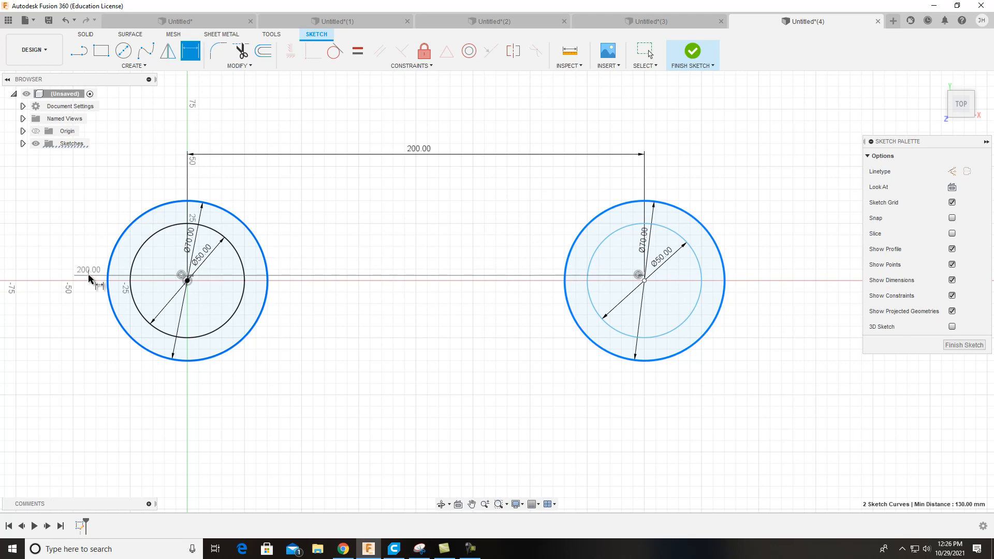
pyautogui.press('Escape')
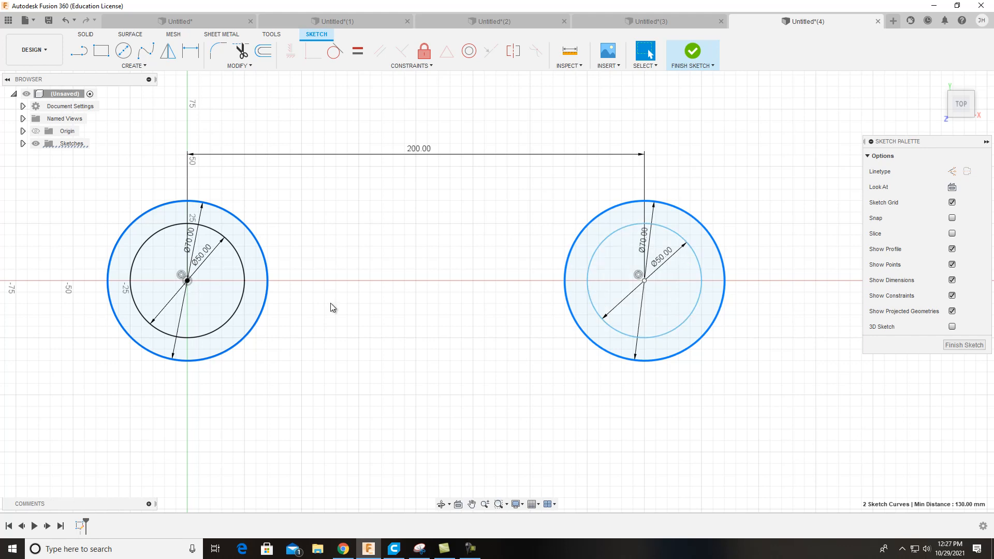
pyautogui.click(274, 221)
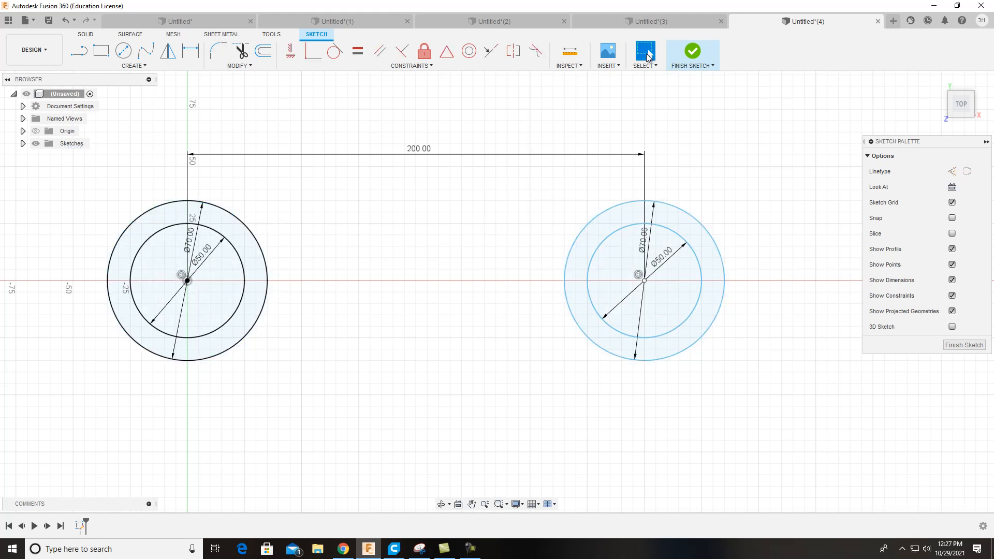
# Finish the sketch and extrude both ring profiles 30 mm upward as new bodies
pyautogui.click(698, 53)
pyautogui.moveTo(959, 111)
pyautogui.mouseDown()
pyautogui.moveTo(934, 29)
pyautogui.moveTo(927, 42)
pyautogui.mouseUp()
pyautogui.click(106, 55)
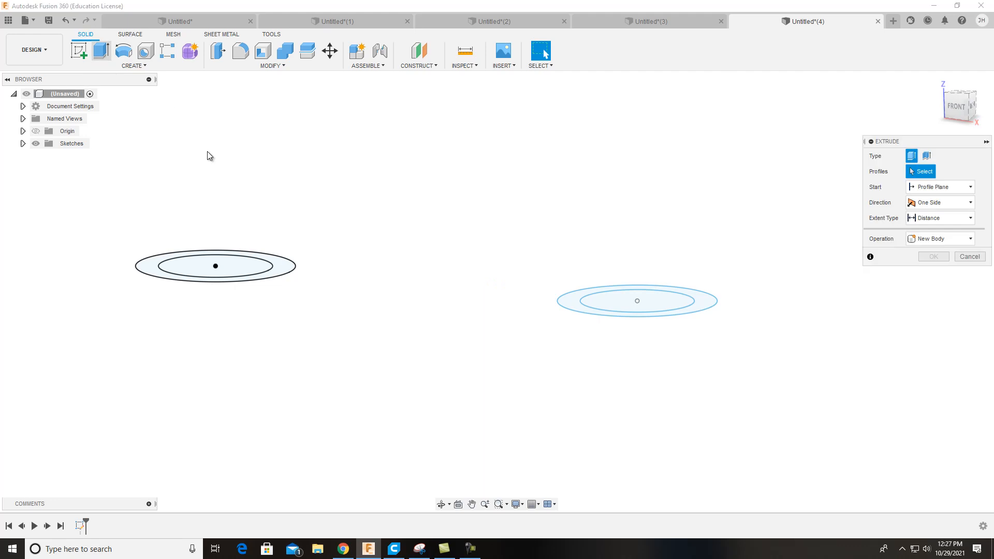
pyautogui.click(277, 265)
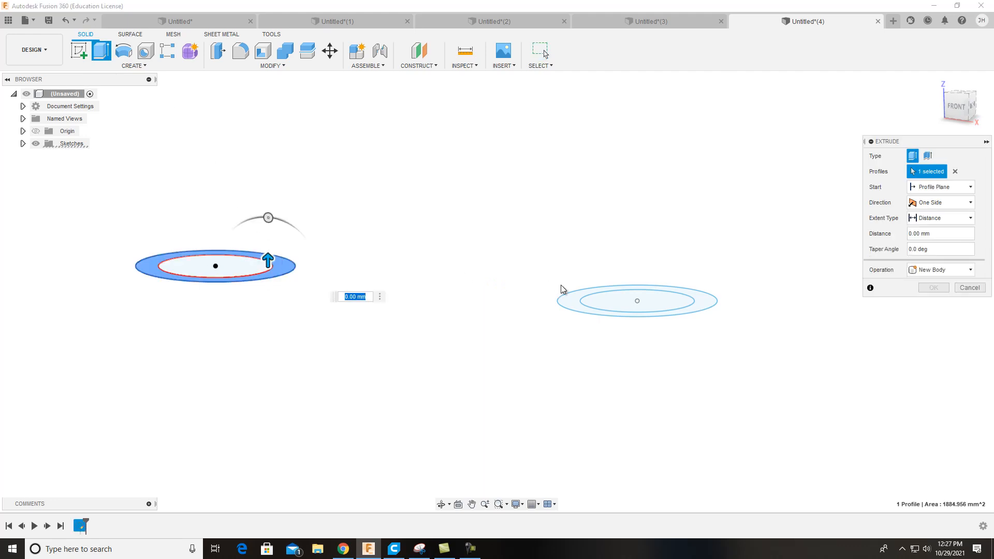
pyautogui.click(574, 299)
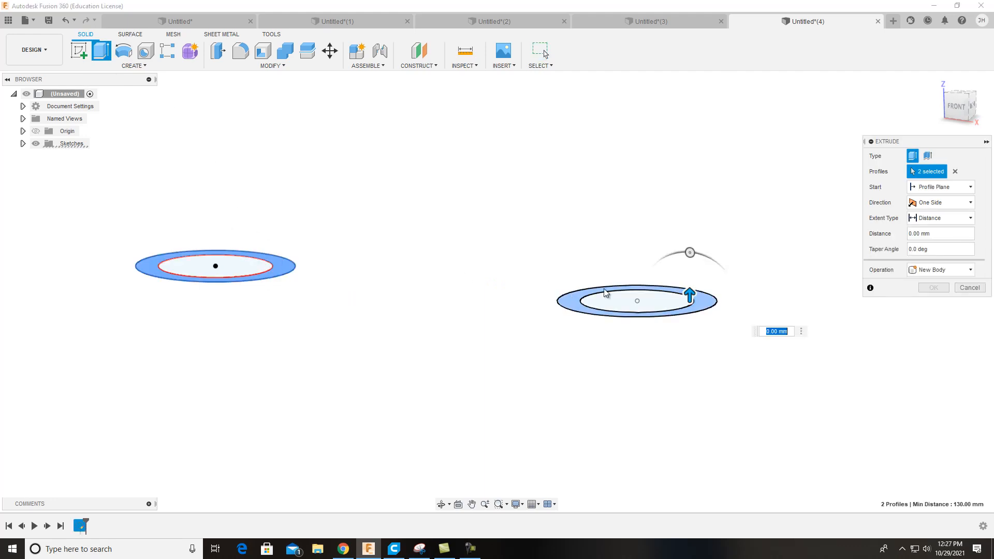
pyautogui.click(941, 236)
pyautogui.write('50')
pyautogui.press('Return')
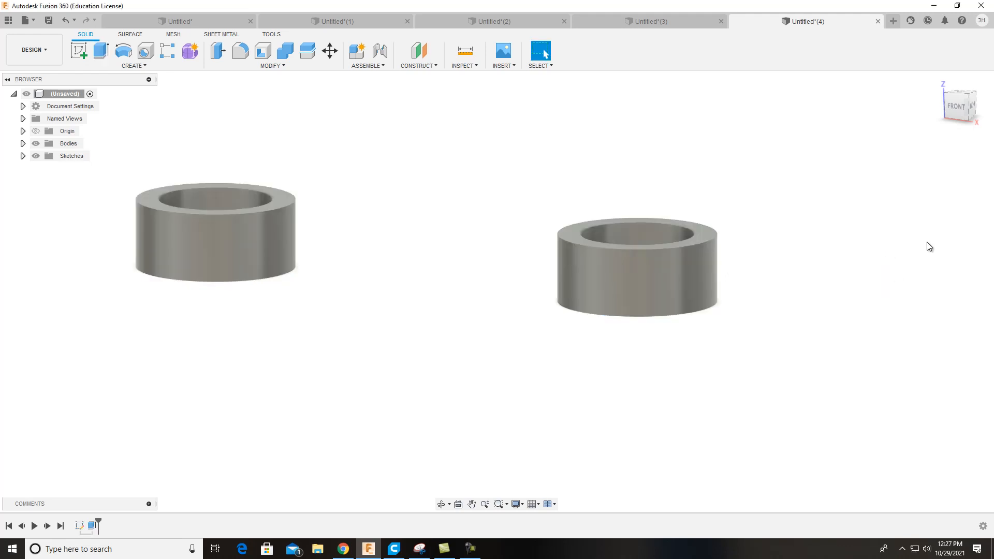
# Construct a midplane between the top and bottom faces of the right-hand ring
pyautogui.moveTo(949, 116)
pyautogui.mouseDown()
pyautogui.moveTo(937, 147)
pyautogui.moveTo(979, 122)
pyautogui.mouseUp()
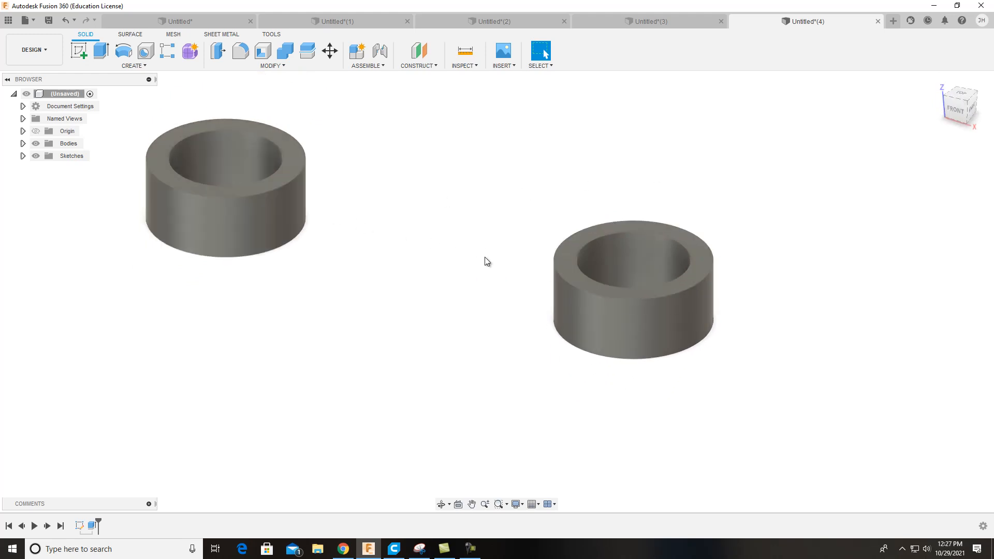
pyautogui.moveTo(978, 127); pyautogui.dragTo(977, 98)
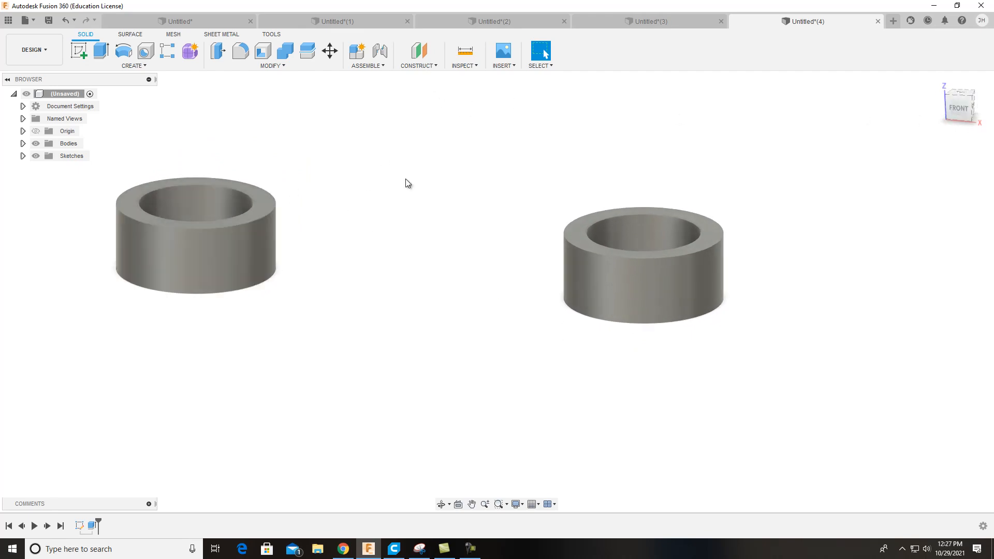
pyautogui.click(431, 65)
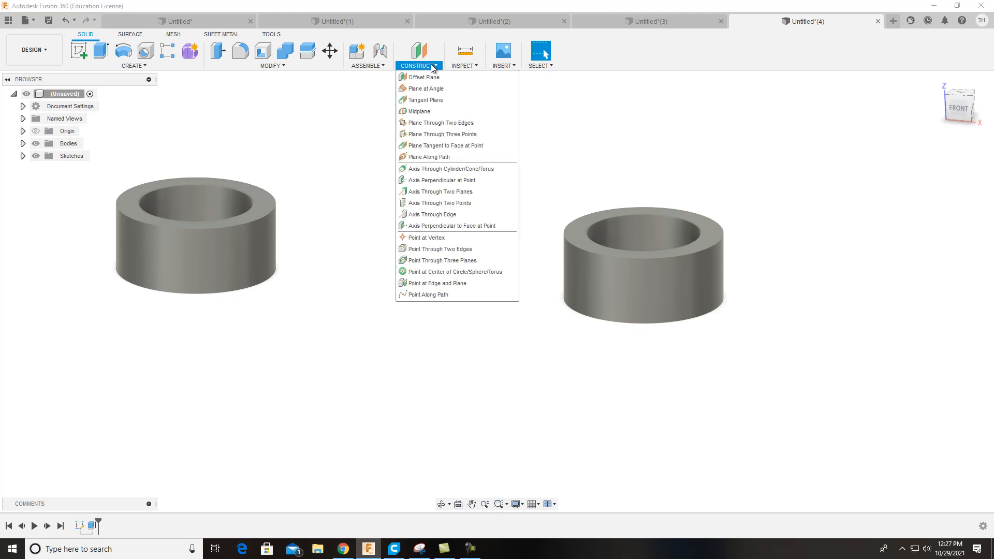
pyautogui.click(439, 111)
pyautogui.click(576, 230)
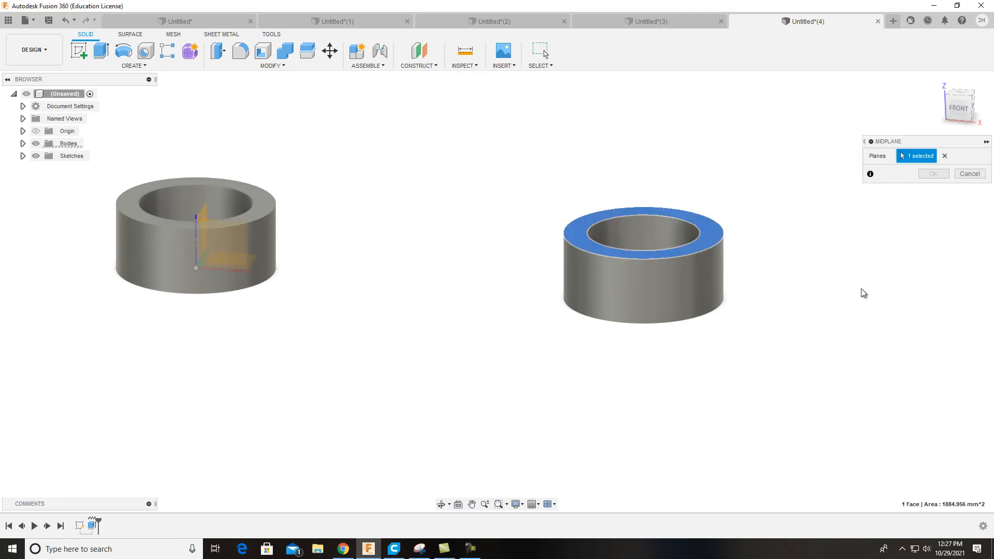
pyautogui.keyDown('shift'); pyautogui.moveTo(841, 337); pyautogui.dragTo(501, 225, button='middle'); pyautogui.keyUp('shift')
pyautogui.click(567, 237)
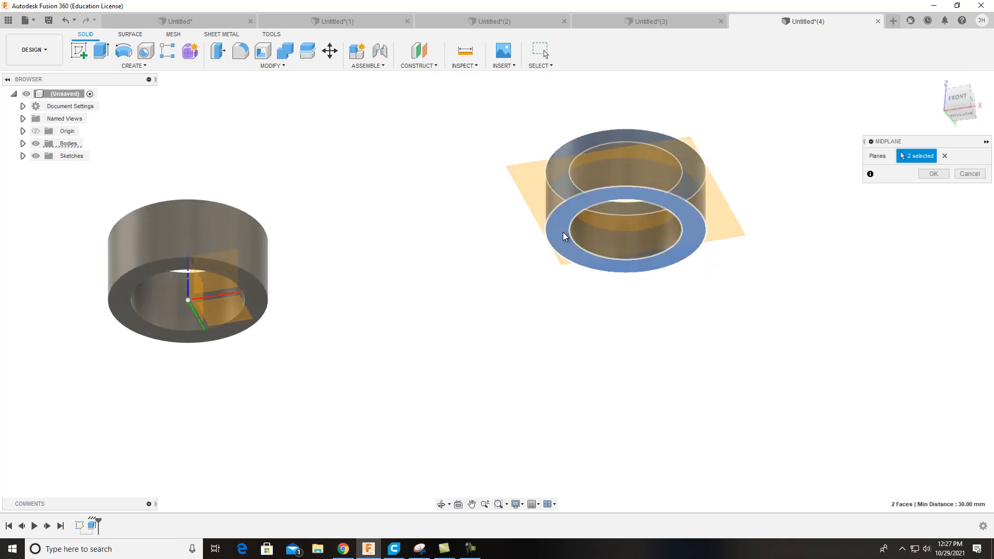
pyautogui.click(926, 173)
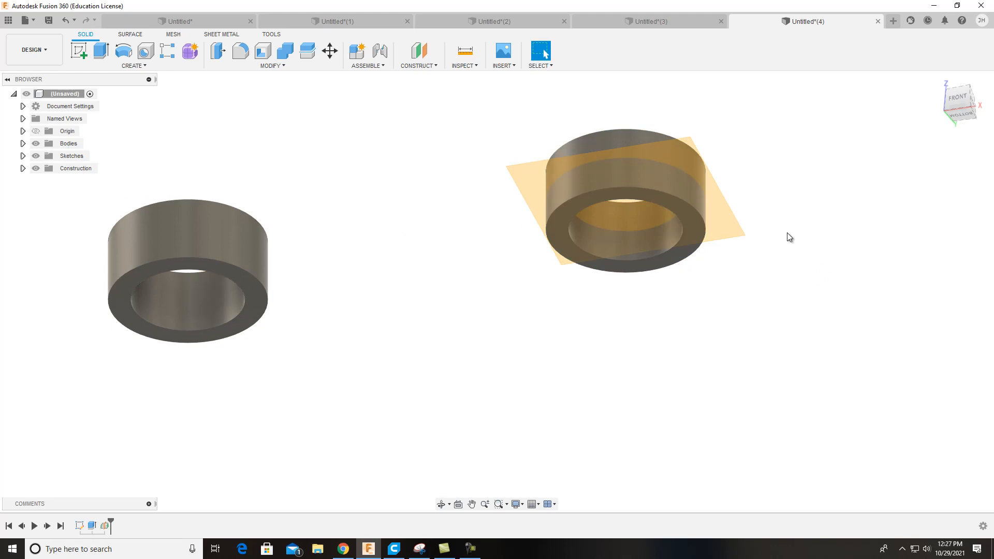
# Start a new sketch on the midplane of the right-hand ring
pyautogui.keyDown('shift'); pyautogui.moveTo(787, 235); pyautogui.dragTo(853, 327, button='middle'); pyautogui.keyUp('shift')
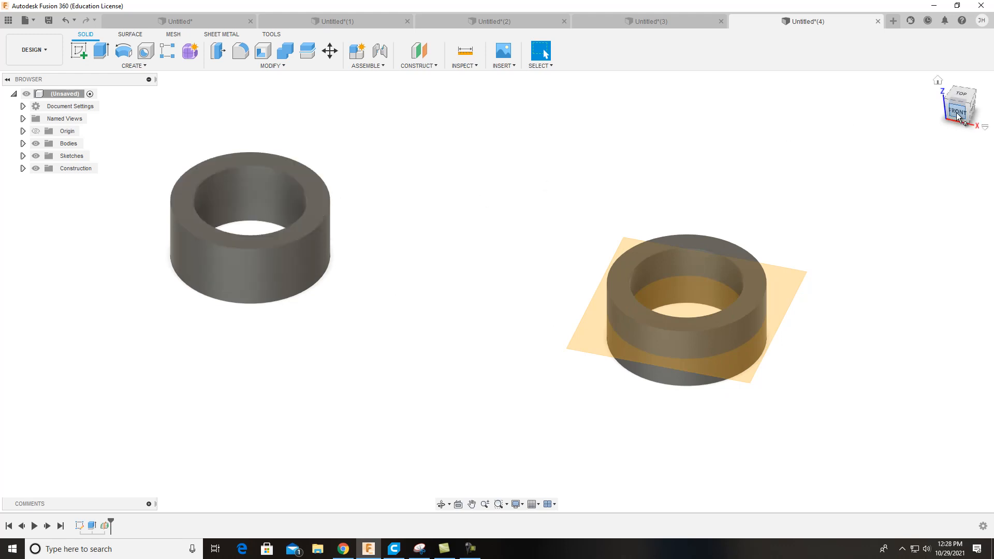
pyautogui.moveTo(958, 115); pyautogui.dragTo(950, 118)
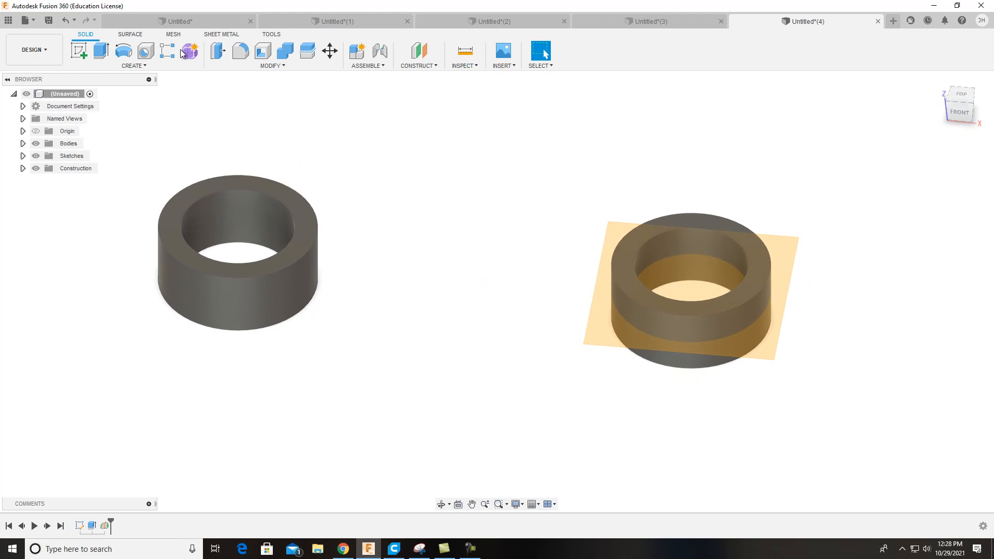
pyautogui.click(76, 54)
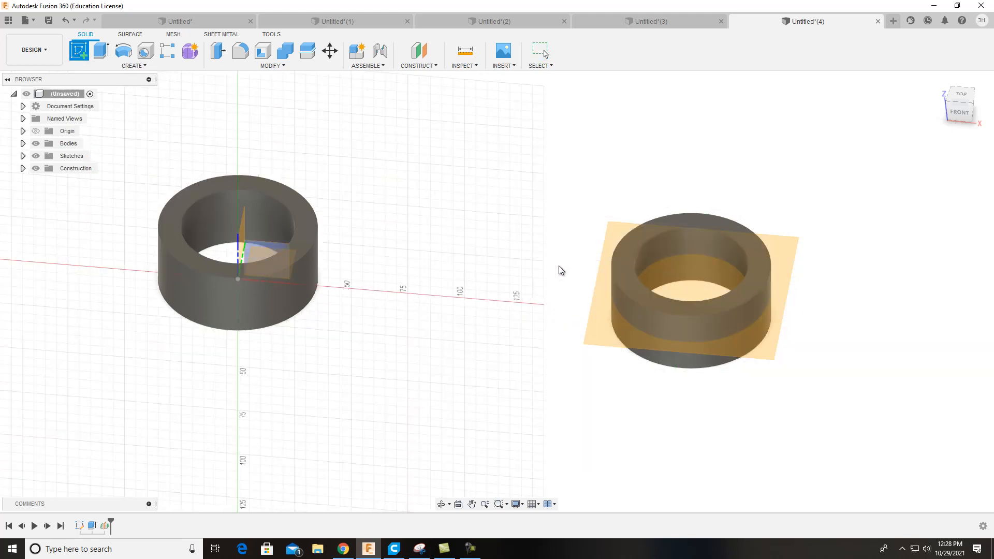
pyautogui.click(606, 260)
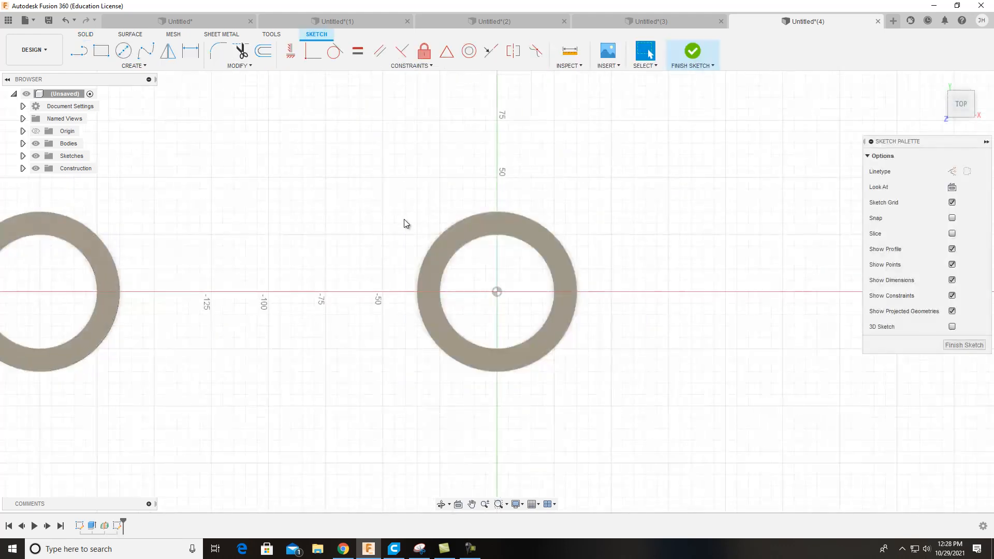
# Project the outer edges of both rings into the midplane sketch
pyautogui.press('l')
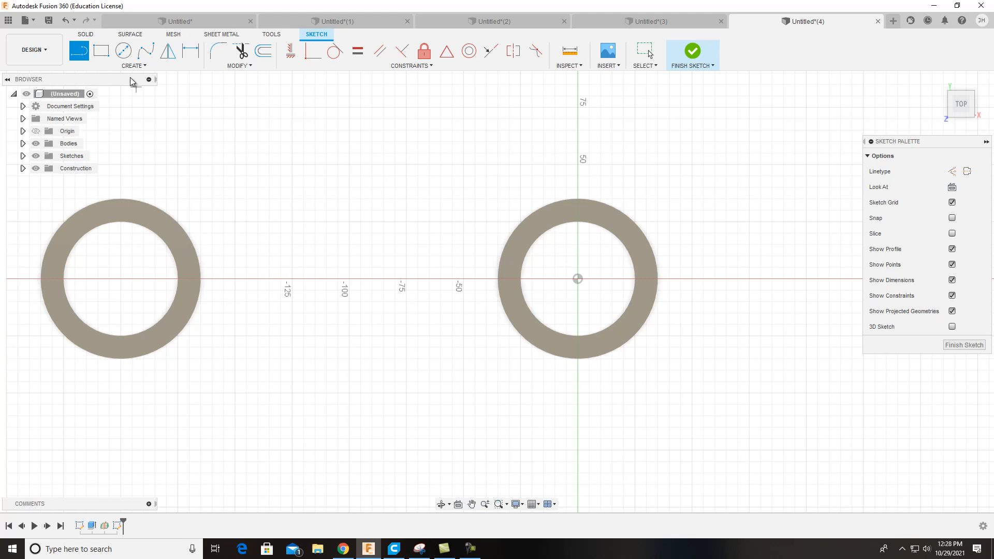
pyautogui.click(146, 67)
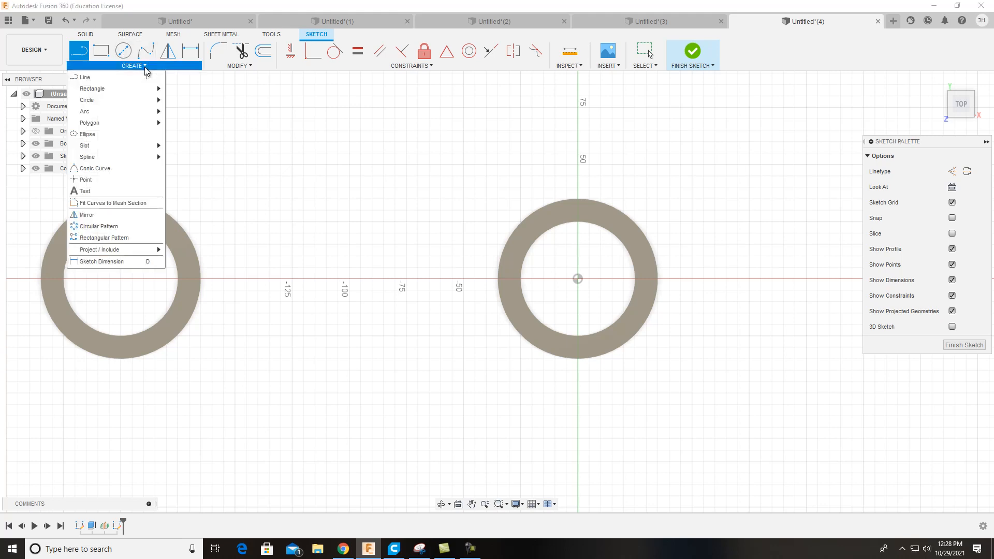
pyautogui.click(240, 66)
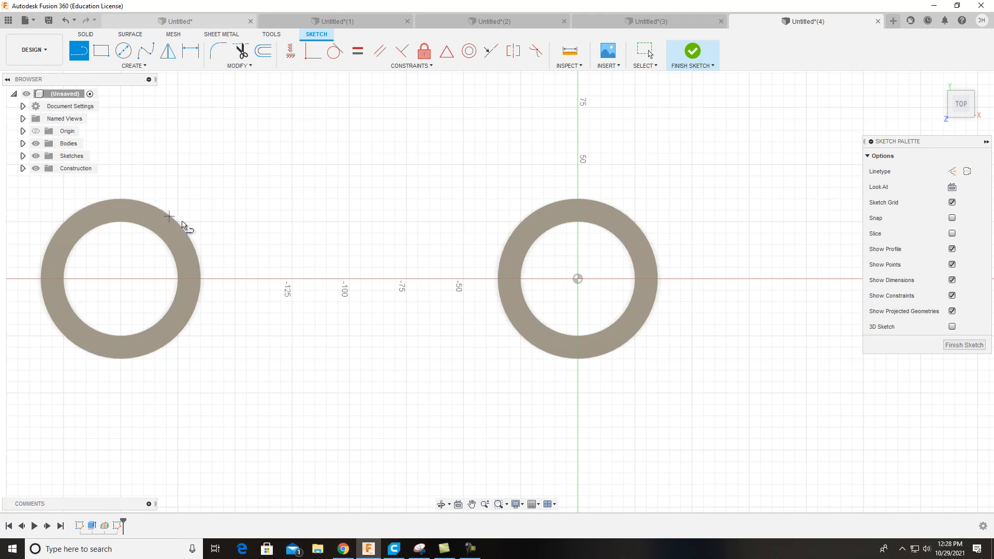
pyautogui.click(137, 68)
pyautogui.moveTo(127, 251)
pyautogui.click(183, 251)
pyautogui.click(192, 244)
pyautogui.click(533, 213)
# Sketch a line from the left ring's upper outer edge to the right ring's, continuing down to the right ring's lower outer edge
pyautogui.press('l')
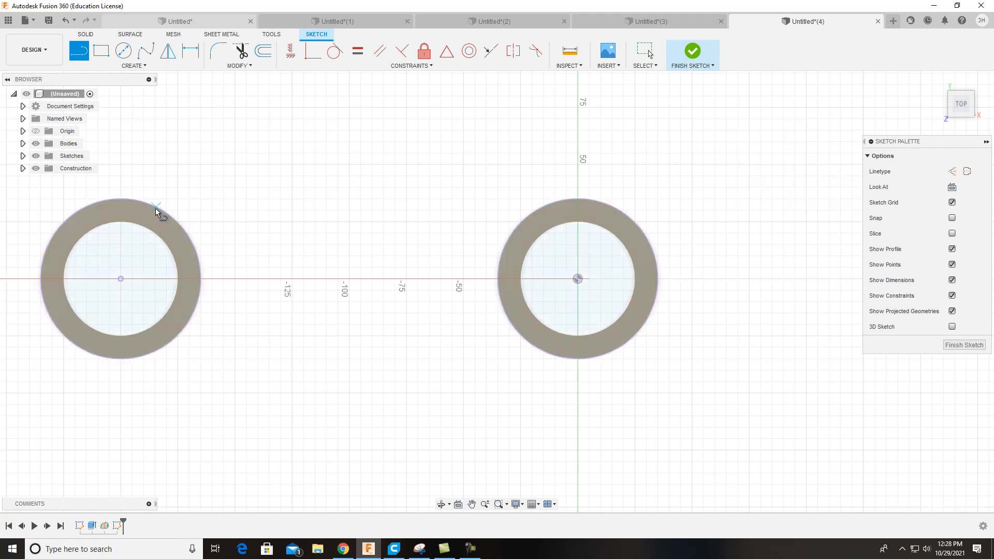
pyautogui.click(157, 208)
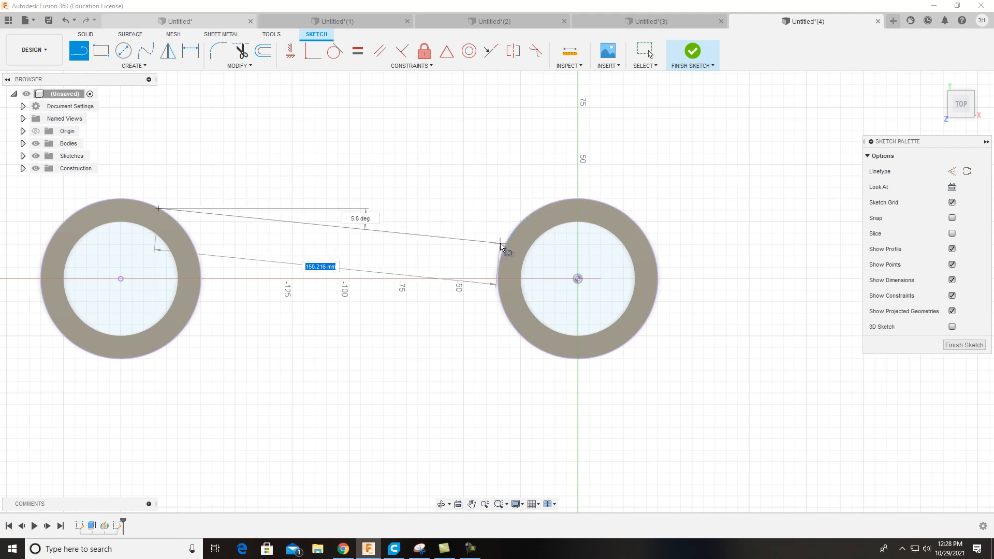
pyautogui.click(513, 242)
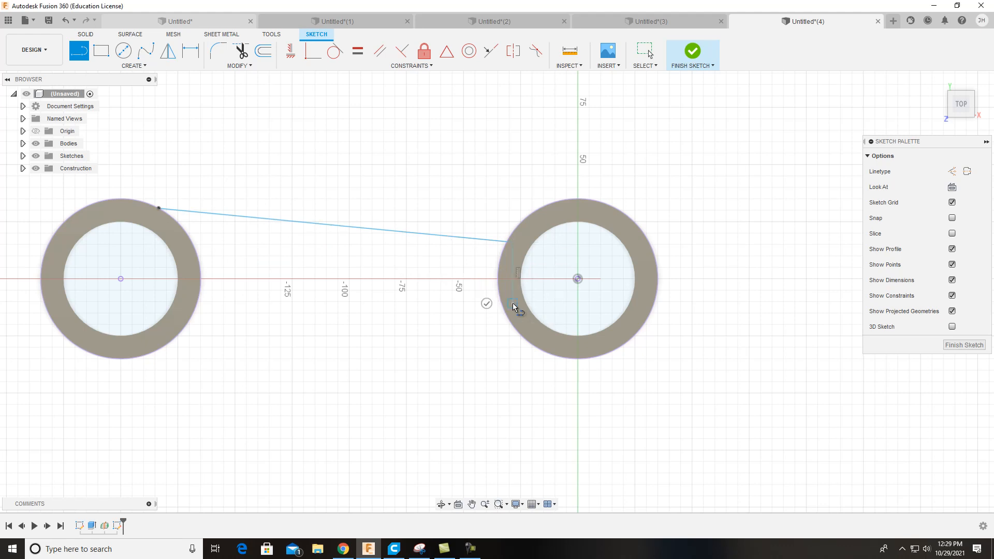
pyautogui.scroll(3, 510, 326)
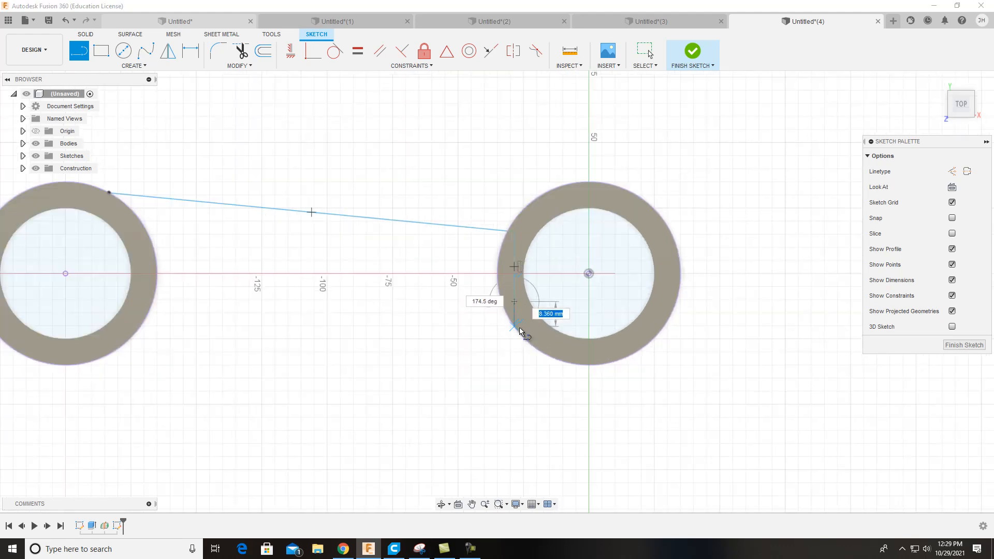
pyautogui.scroll(2, 519, 331)
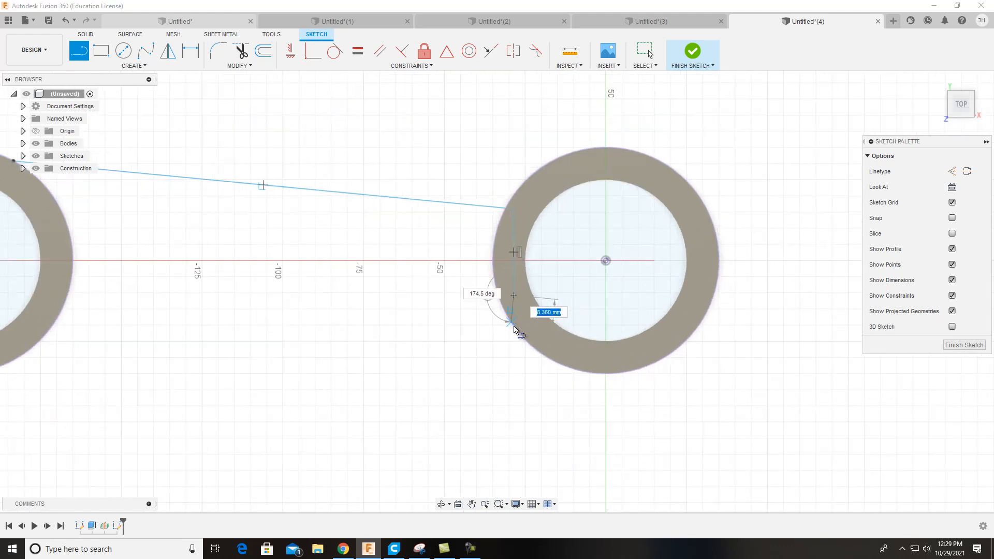
pyautogui.doubleClick(517, 331)
pyautogui.moveTo(485, 314); pyautogui.dragTo(538, 273, button='middle')
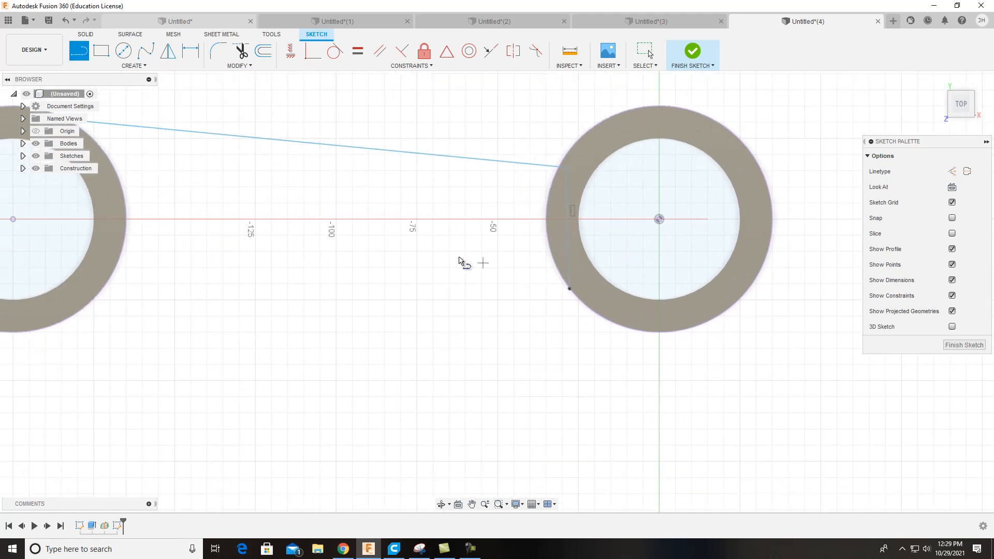
# Close the profile with a lower line to the left ring and two segments inside that ring's outline, and finish the sketch
pyautogui.click(79, 51)
pyautogui.click(570, 289)
pyautogui.moveTo(305, 278); pyautogui.dragTo(488, 270, button='middle')
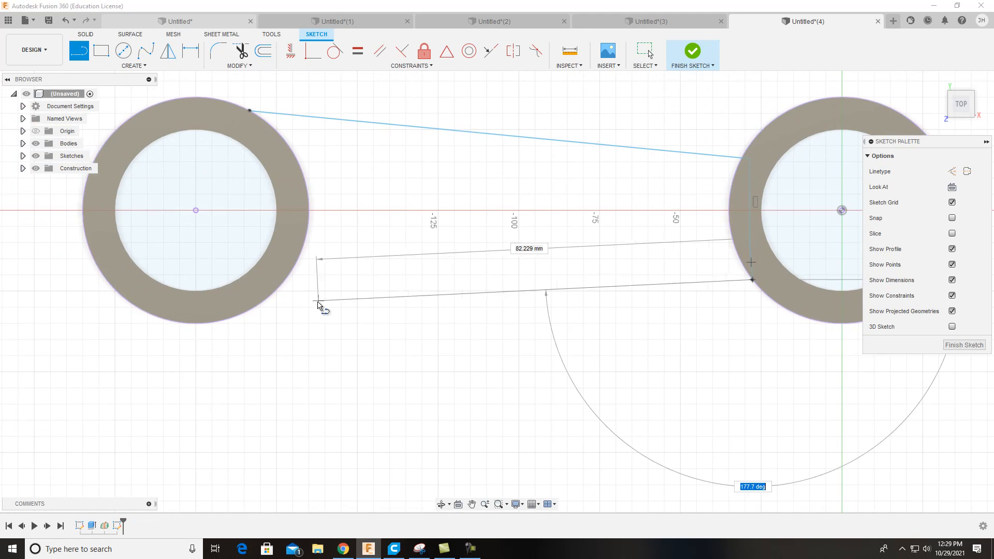
pyautogui.click(211, 322)
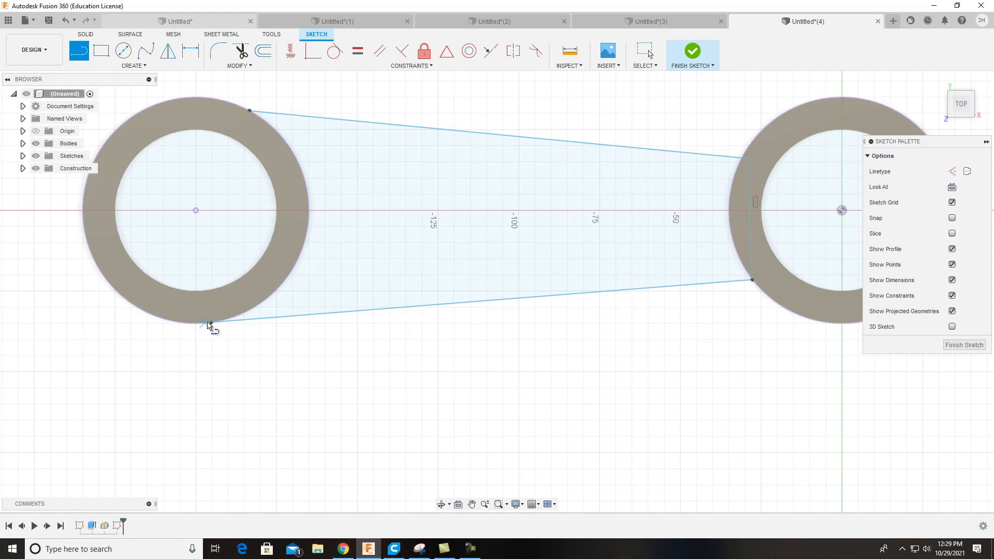
pyautogui.click(300, 226)
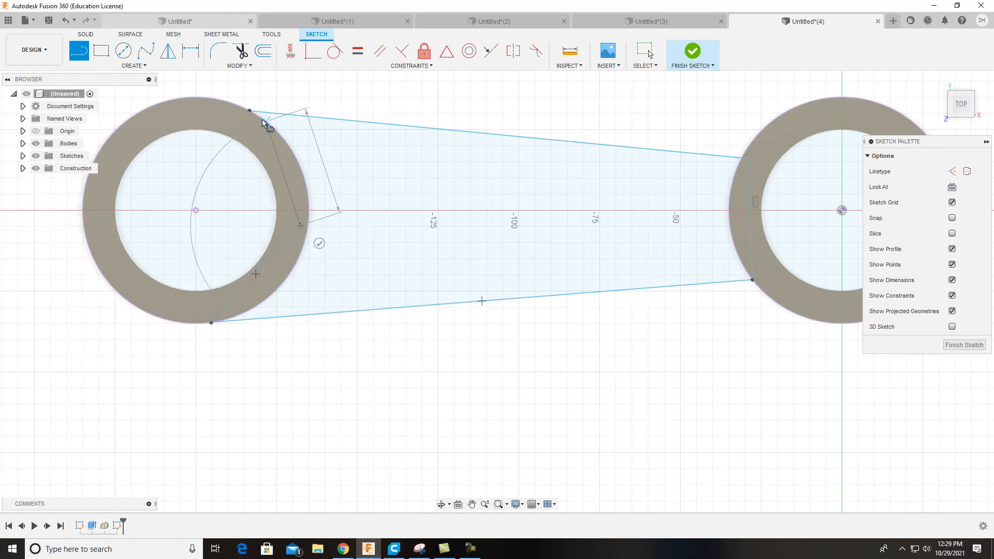
pyautogui.click(248, 112)
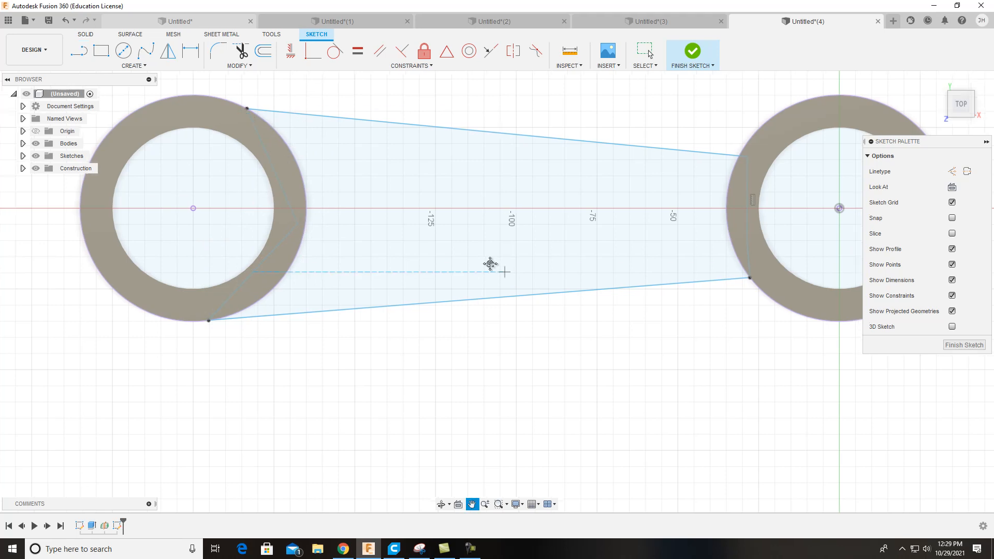
pyautogui.moveTo(505, 271); pyautogui.dragTo(425, 262, button='middle')
pyautogui.click(692, 51)
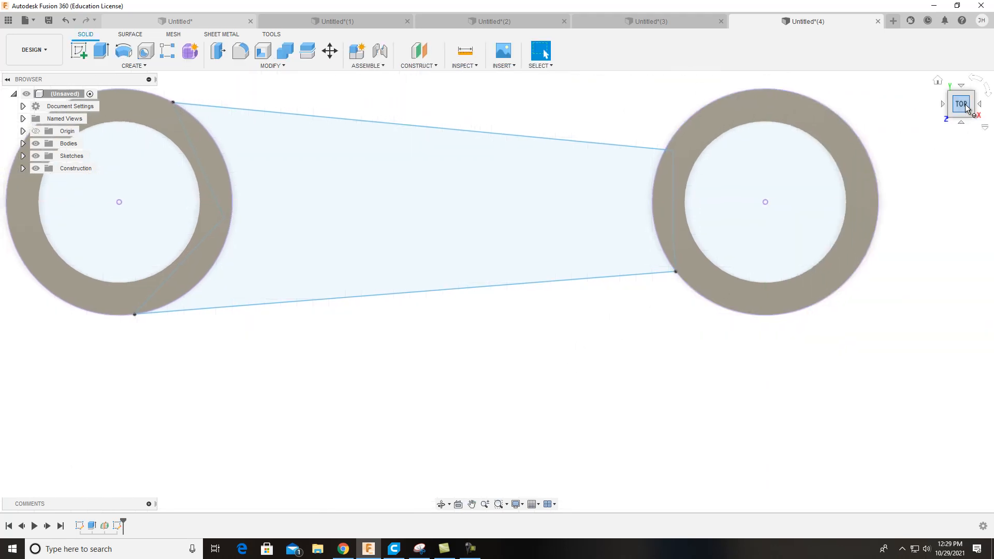
# Create a form and start a form Extrude on the closed chain of lines connecting the two rings
pyautogui.moveTo(957, 109); pyautogui.dragTo(943, 73)
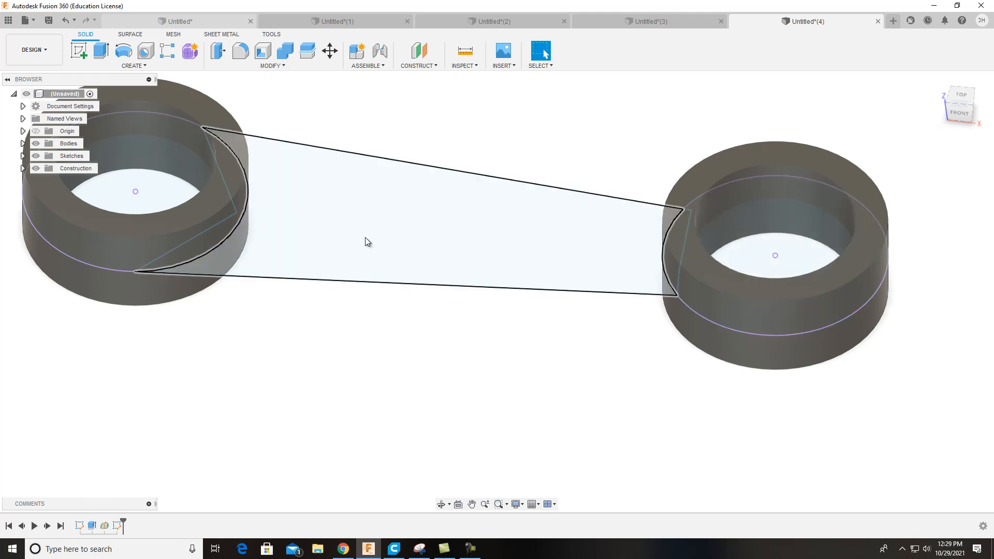
pyautogui.moveTo(962, 90)
pyautogui.mouseDown()
pyautogui.moveTo(957, 108)
pyautogui.moveTo(945, 108)
pyautogui.moveTo(922, 88)
pyautogui.moveTo(956, 78)
pyautogui.moveTo(961, 99)
pyautogui.mouseUp()
pyautogui.moveTo(310, 181); pyautogui.dragTo(306, 256, button='middle')
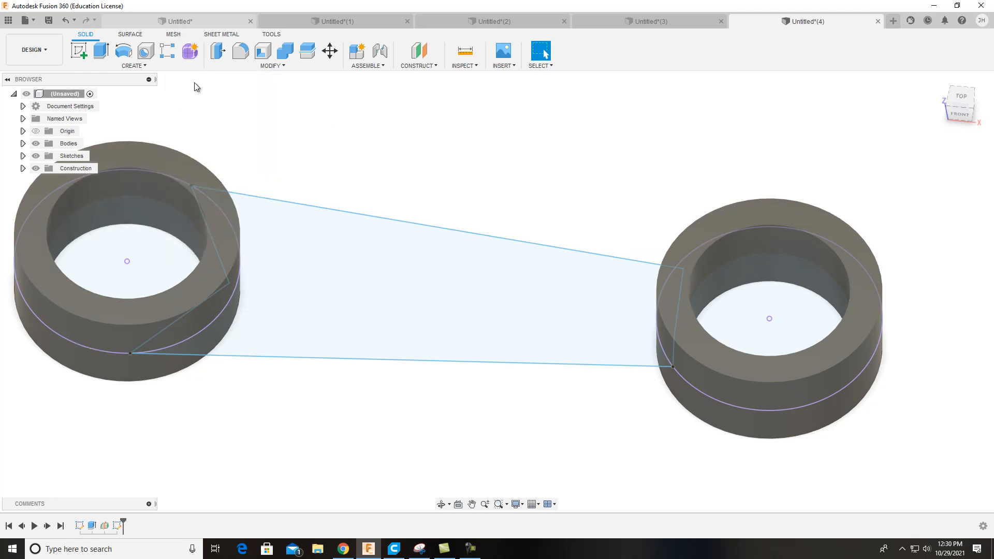
pyautogui.click(190, 52)
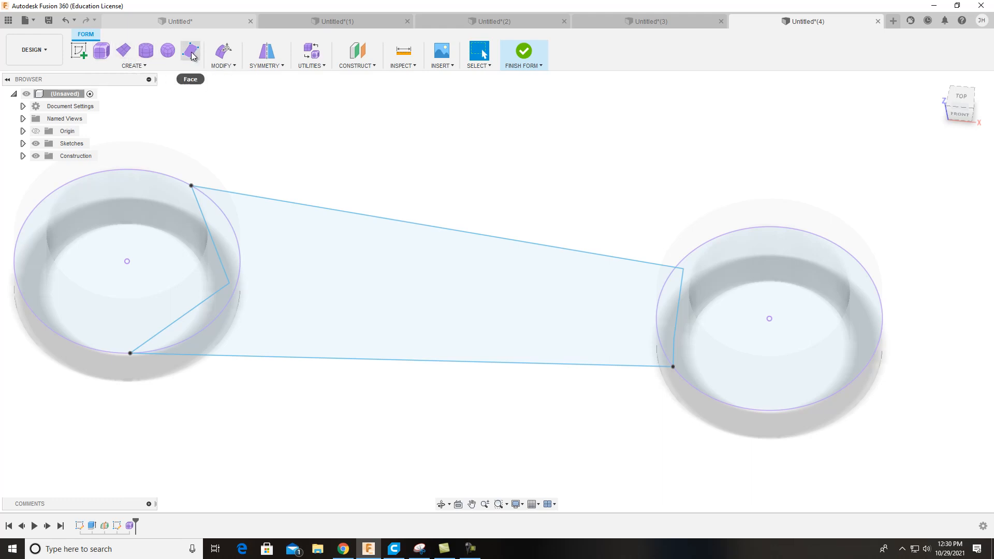
pyautogui.click(143, 66)
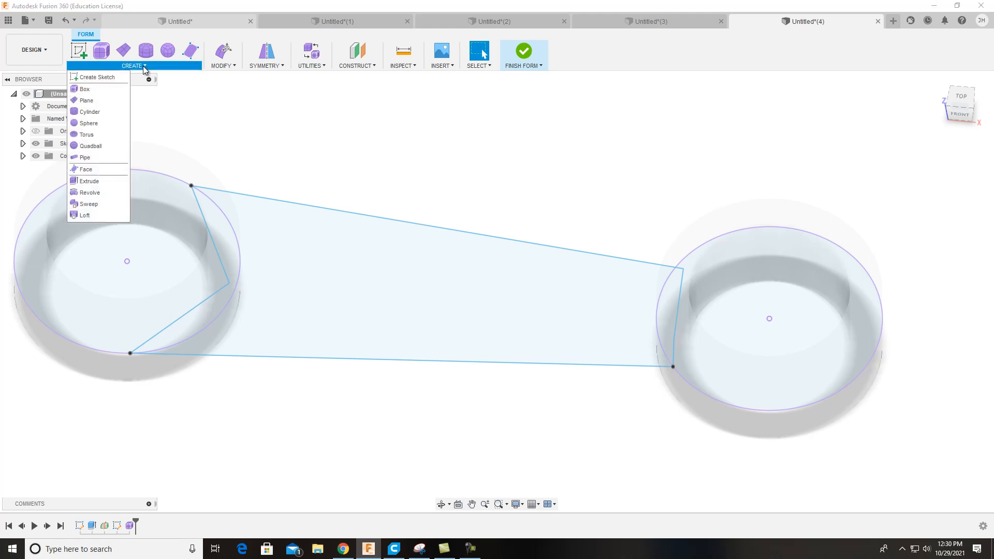
pyautogui.click(96, 184)
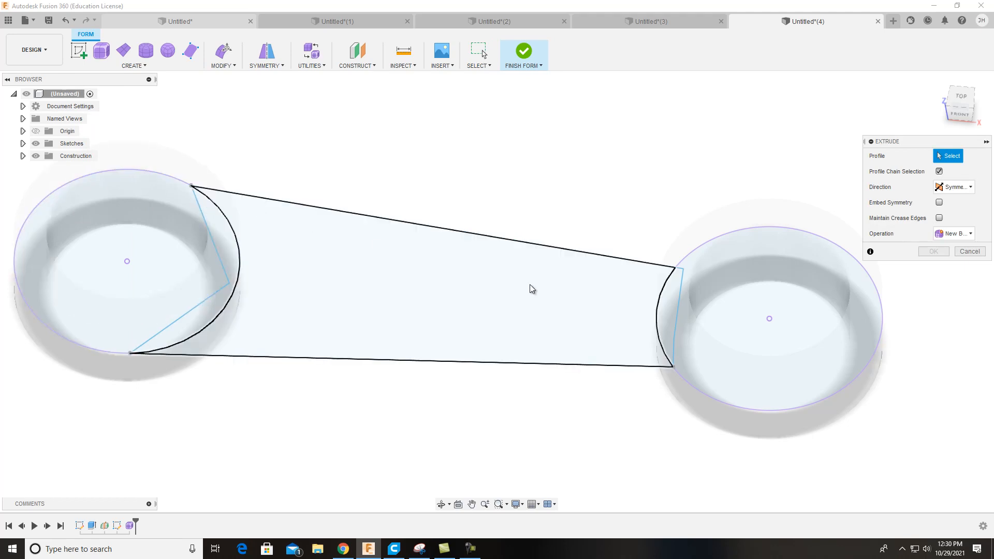
pyautogui.click(680, 302)
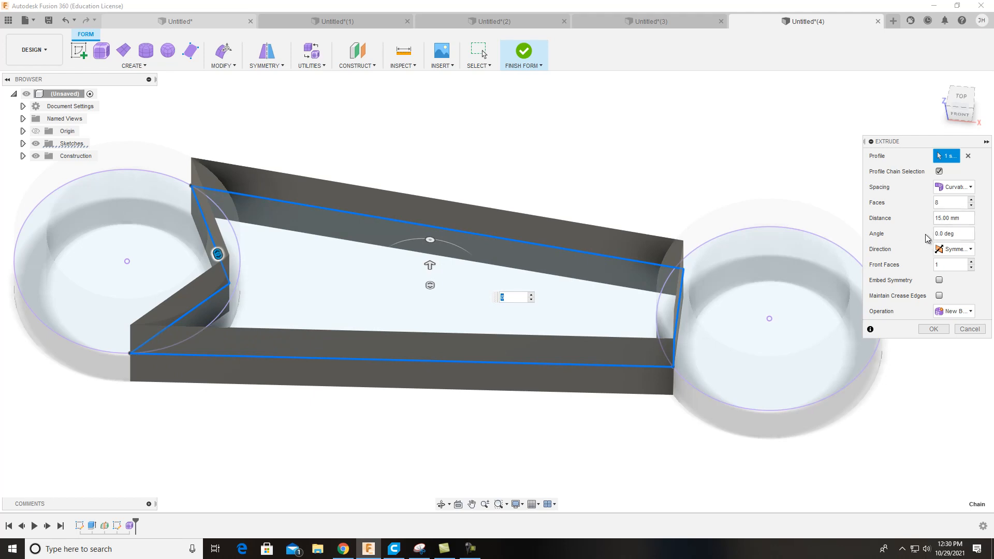
# Extrude the connecting chain symmetrically with 12 faces and a distance of 7.5 mm, and finish the form
pyautogui.keyDown('shift'); pyautogui.moveTo(568, 424); pyautogui.dragTo(555, 364, button='middle'); pyautogui.keyUp('shift')
pyautogui.moveTo(557, 373); pyautogui.dragTo(550, 391)
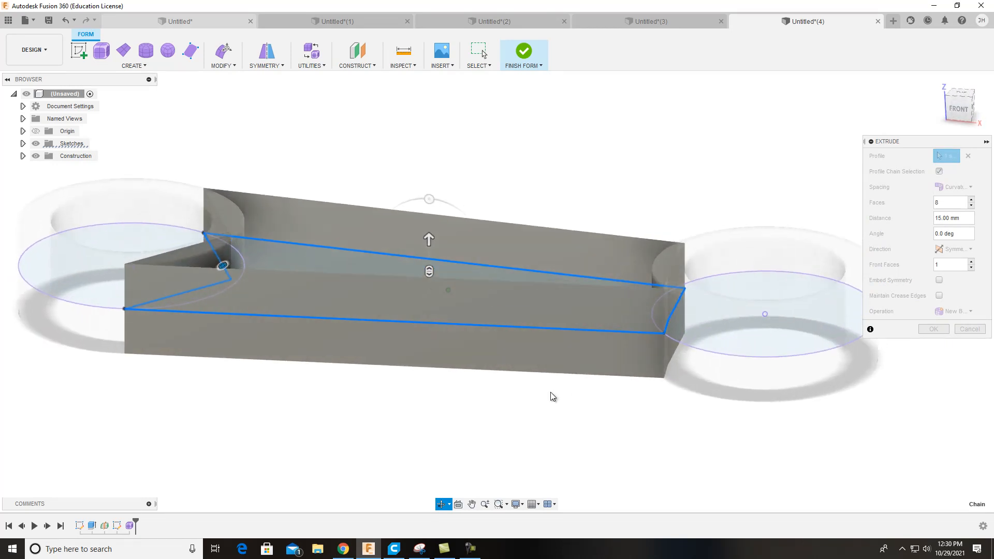
pyautogui.press('Escape')
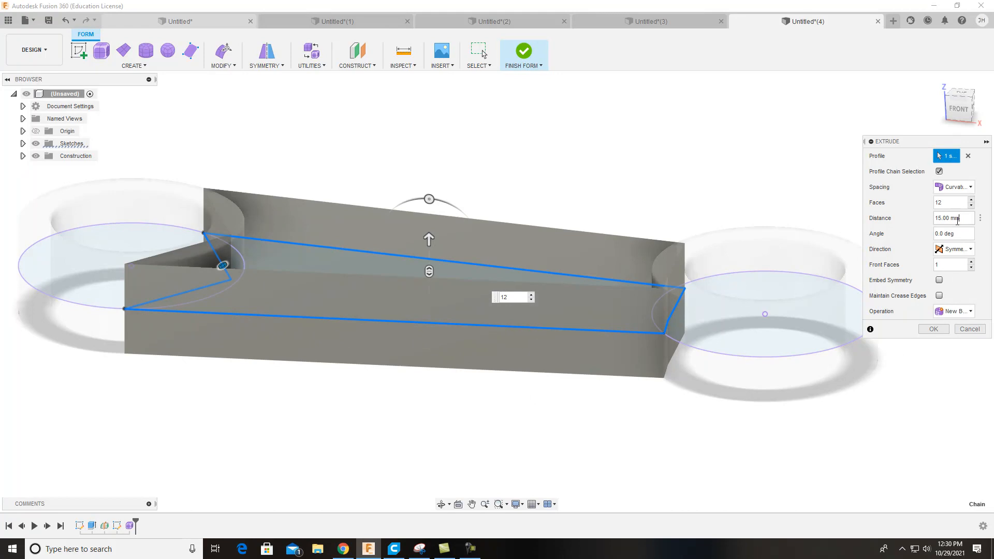
pyautogui.press('BackSpace')
pyautogui.write('.5')
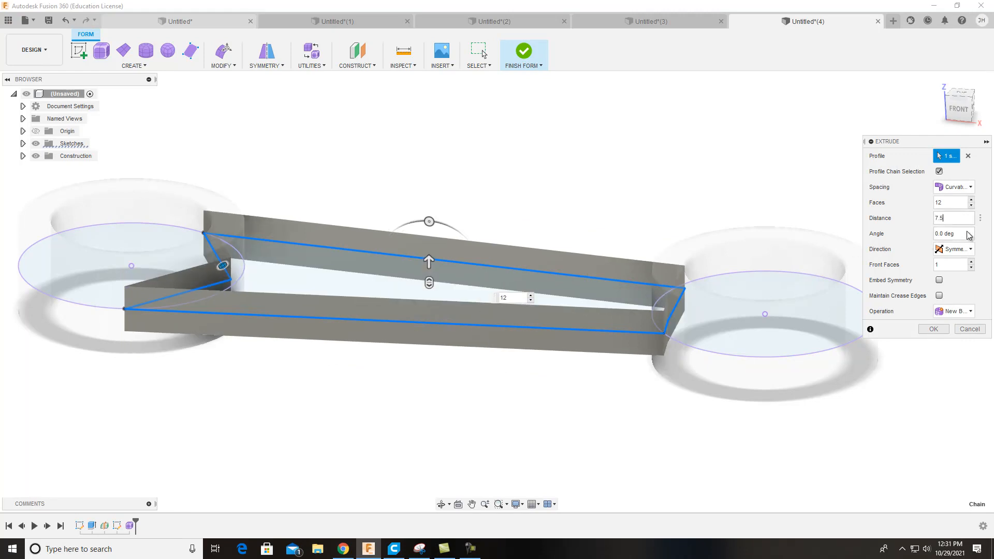
pyautogui.click(971, 249)
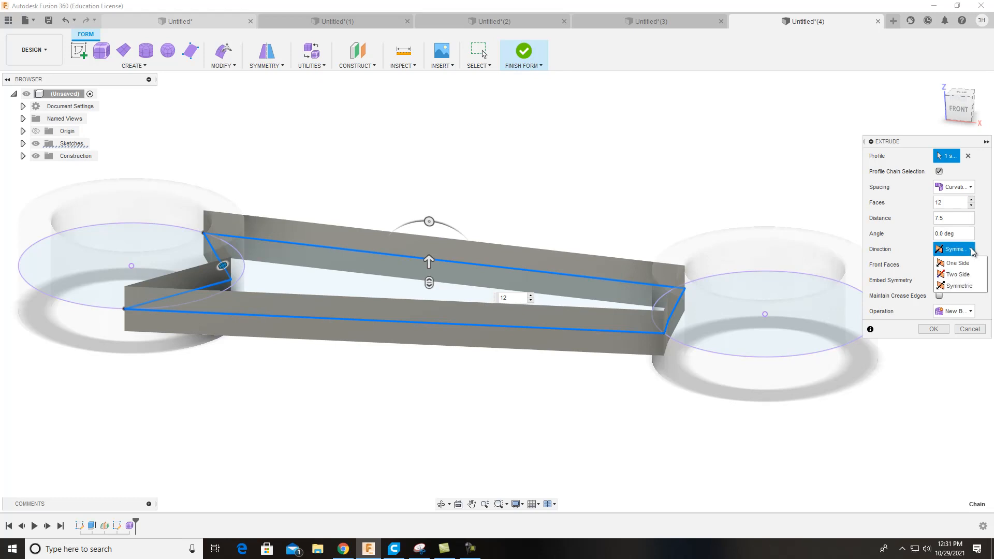
pyautogui.click(960, 286)
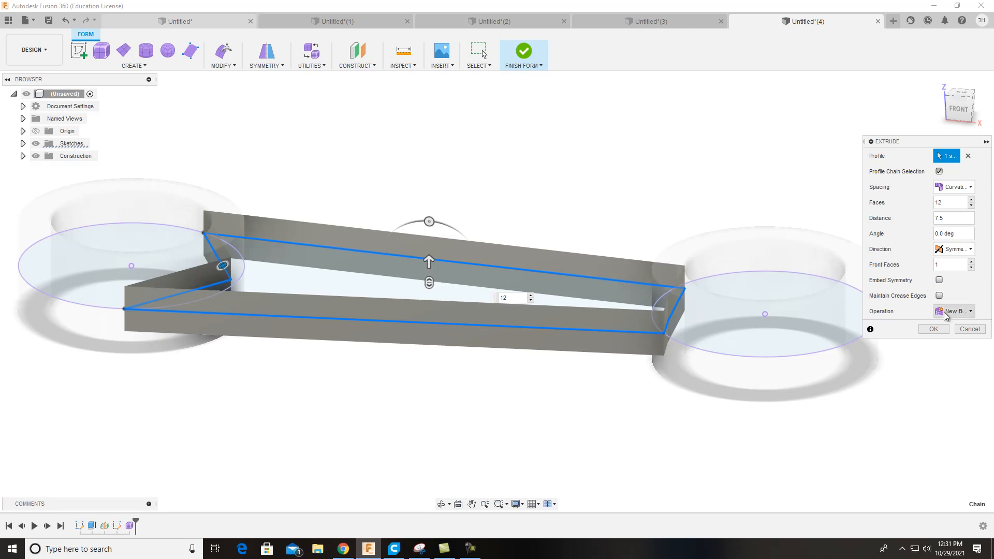
pyautogui.click(934, 330)
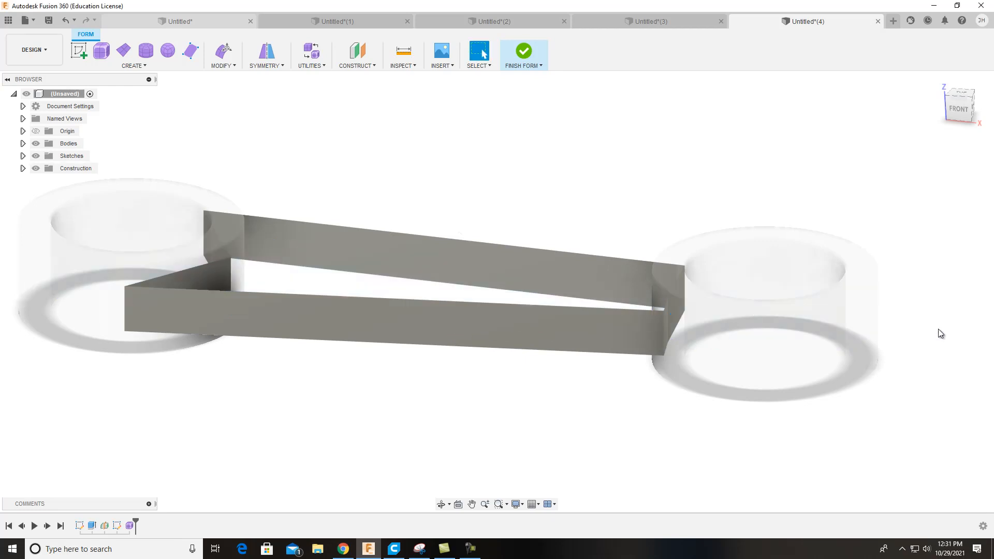
pyautogui.click(517, 42)
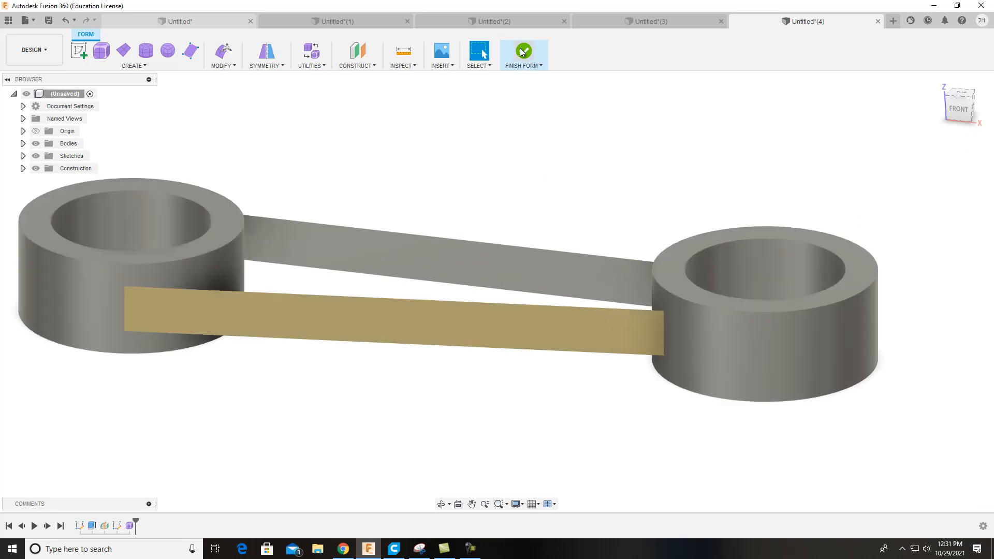
# Reopen the connecting form between the rings for editing
pyautogui.click(959, 110)
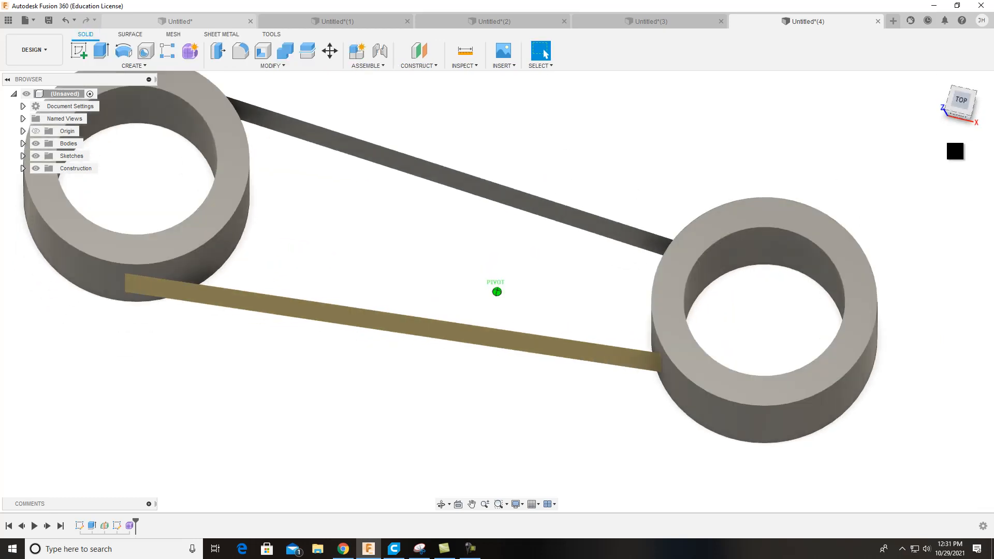
pyautogui.moveTo(497, 310)
pyautogui.keyDown('shift'); pyautogui.mouseDown(button='middle')
pyautogui.moveTo(538, 383)
pyautogui.moveTo(647, 279)
pyautogui.mouseUp(button='middle'); pyautogui.keyUp('shift')
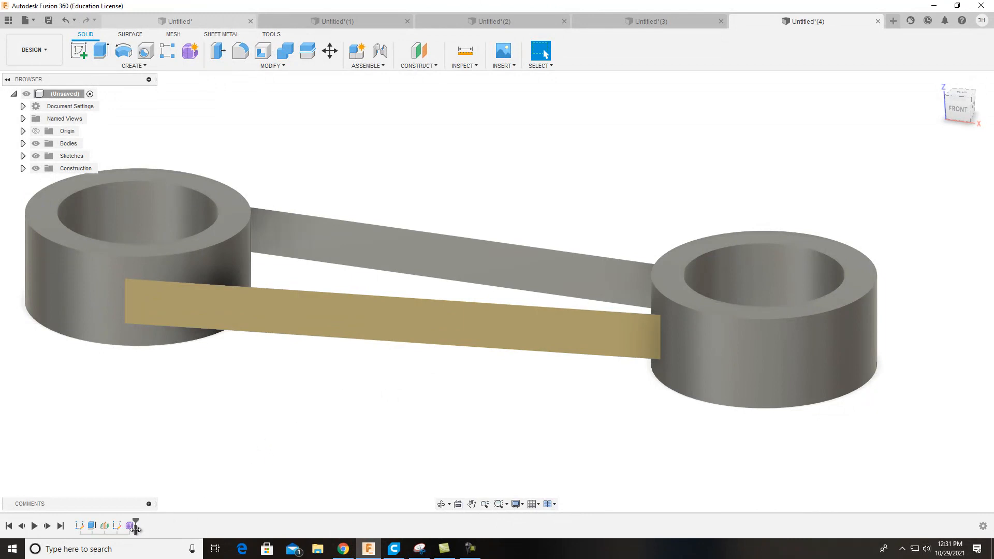
pyautogui.click(310, 294)
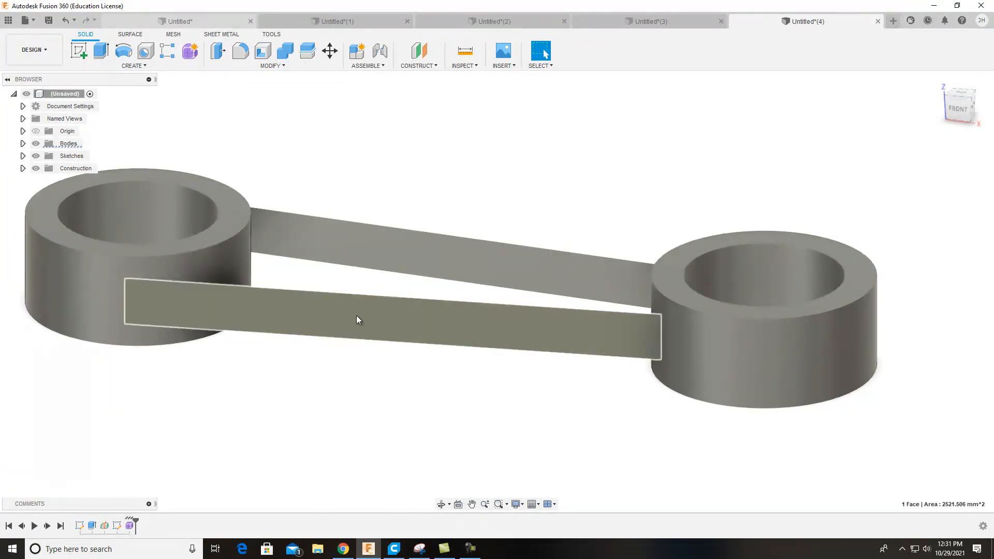
pyautogui.click(428, 251)
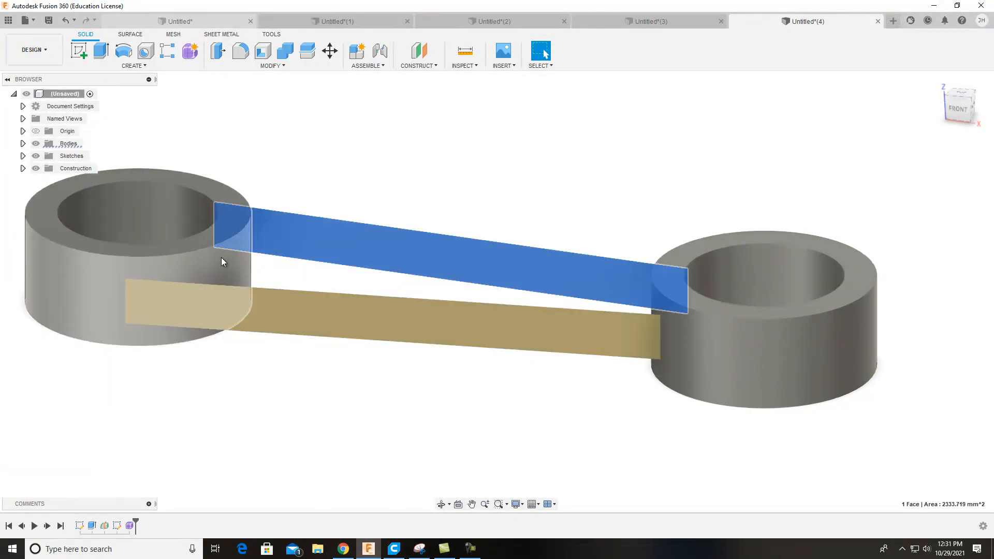
pyautogui.rightClick(128, 527)
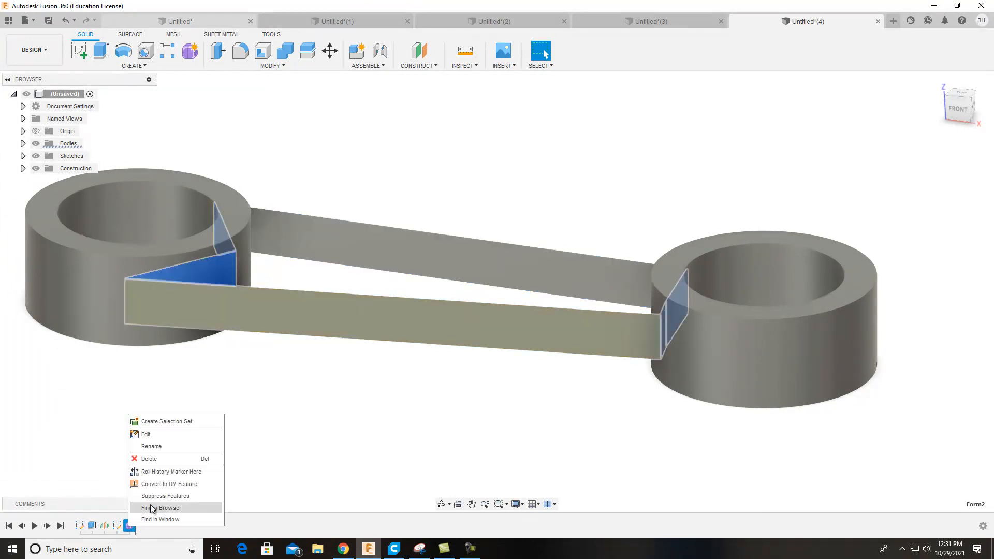
pyautogui.click(163, 437)
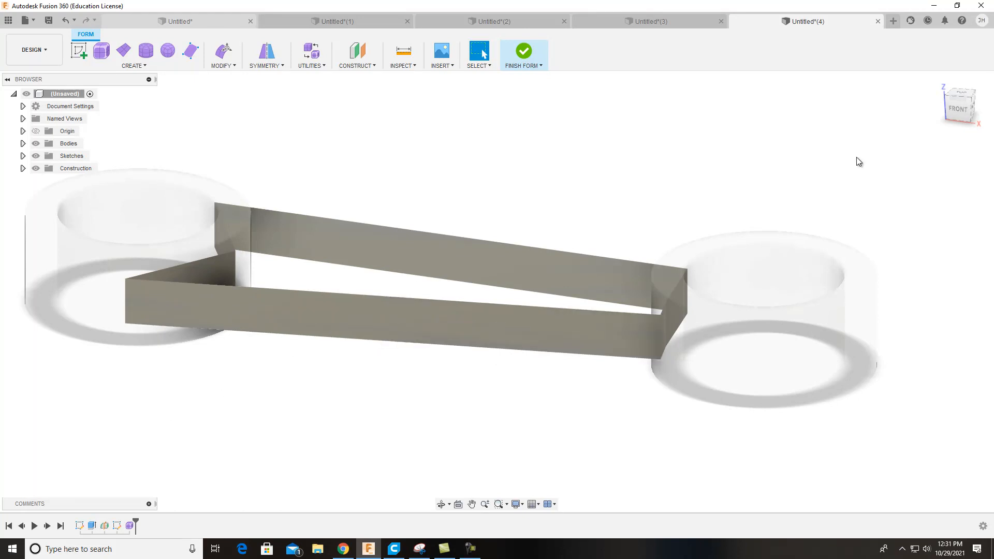
# Edit the form by pulling the two middle faces of the front long side inward
pyautogui.moveTo(957, 114); pyautogui.dragTo(911, 139)
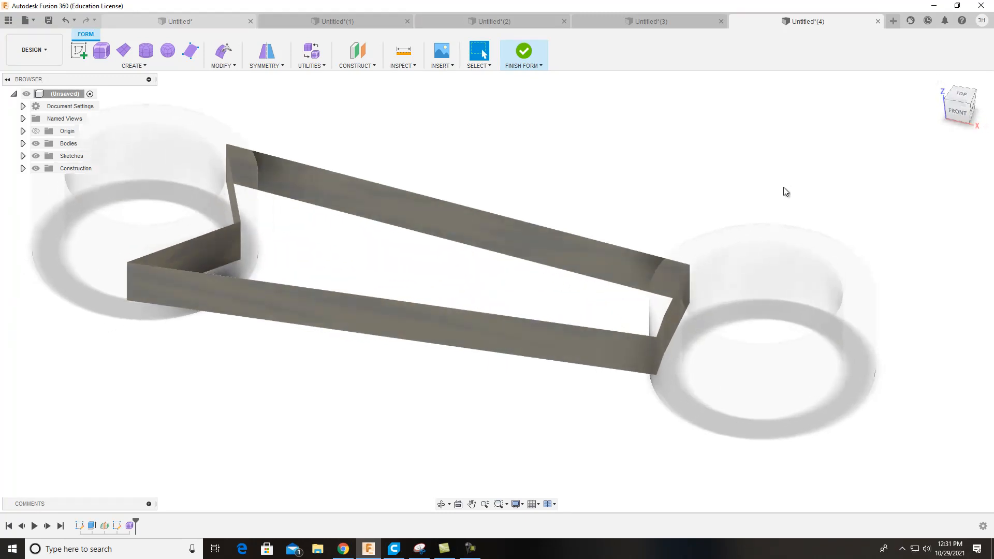
pyautogui.click(398, 313)
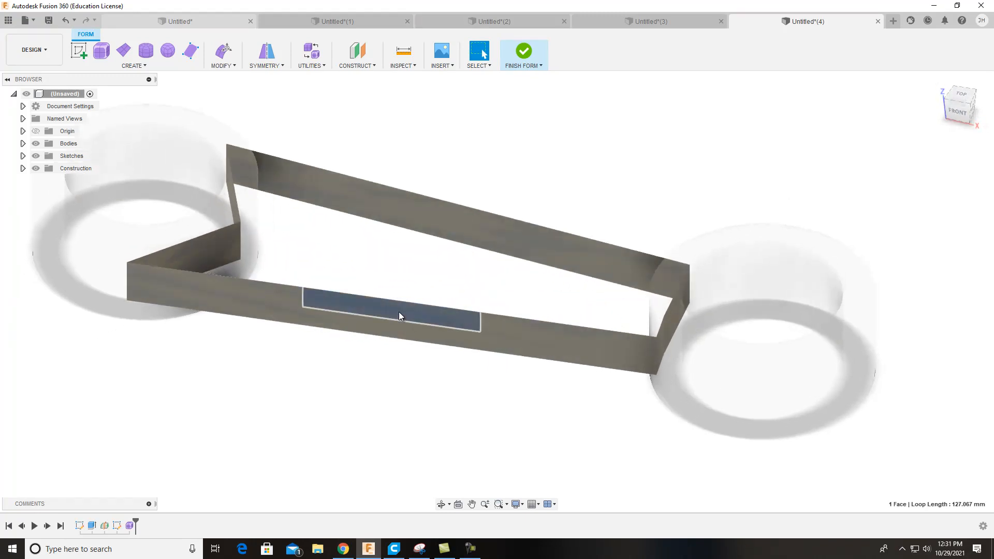
pyautogui.keyDown('shift'); pyautogui.click(394, 331); pyautogui.keyUp('shift')
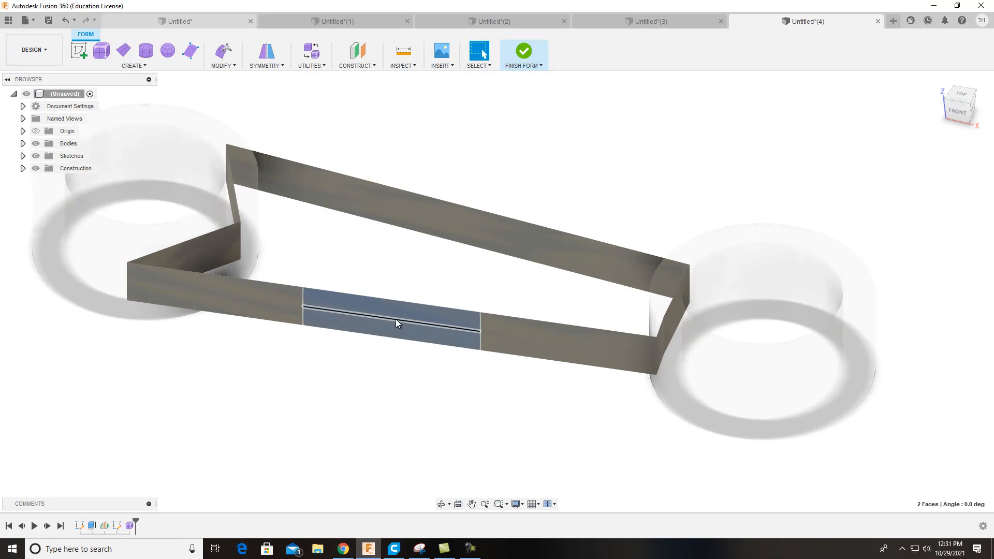
pyautogui.rightClick(396, 318)
pyautogui.click(434, 303)
pyautogui.moveTo(402, 303); pyautogui.dragTo(476, 361)
pyautogui.moveTo(474, 422); pyautogui.dragTo(502, 392, button='middle')
pyautogui.keyDown('shift'); pyautogui.moveTo(611, 306); pyautogui.dragTo(713, 159, button='middle'); pyautogui.keyUp('shift')
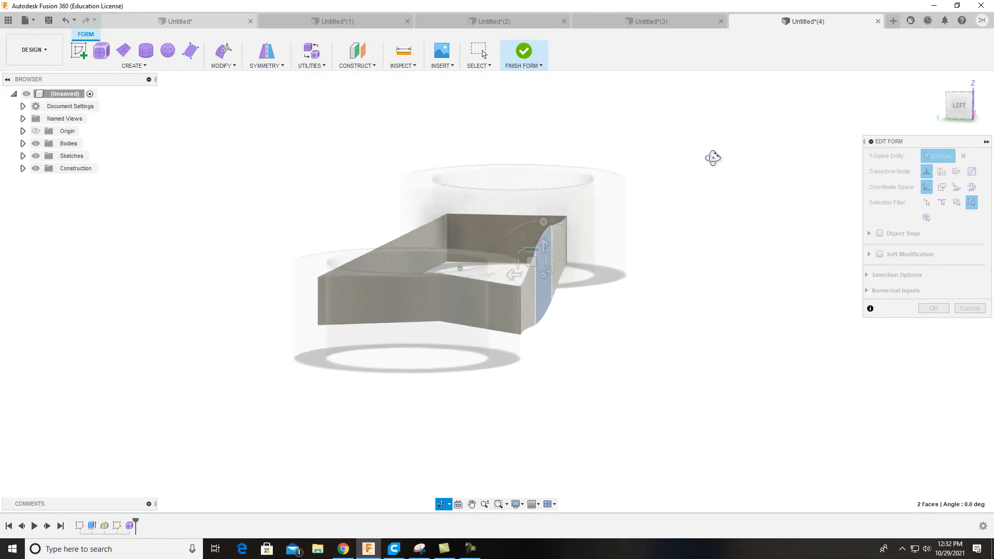
pyautogui.keyDown('shift'); pyautogui.moveTo(777, 155); pyautogui.dragTo(582, 240, button='middle'); pyautogui.keyUp('shift')
pyautogui.moveTo(428, 325); pyautogui.dragTo(435, 285)
pyautogui.click(455, 235)
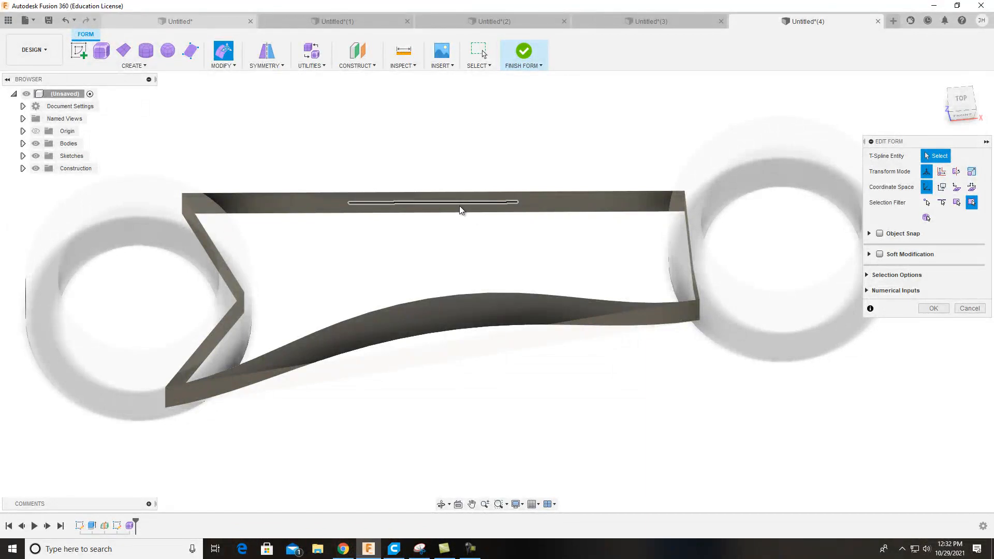
# Try to move the two middle faces of the back long side by about 23.4 mm, and undo the move
pyautogui.click(459, 206)
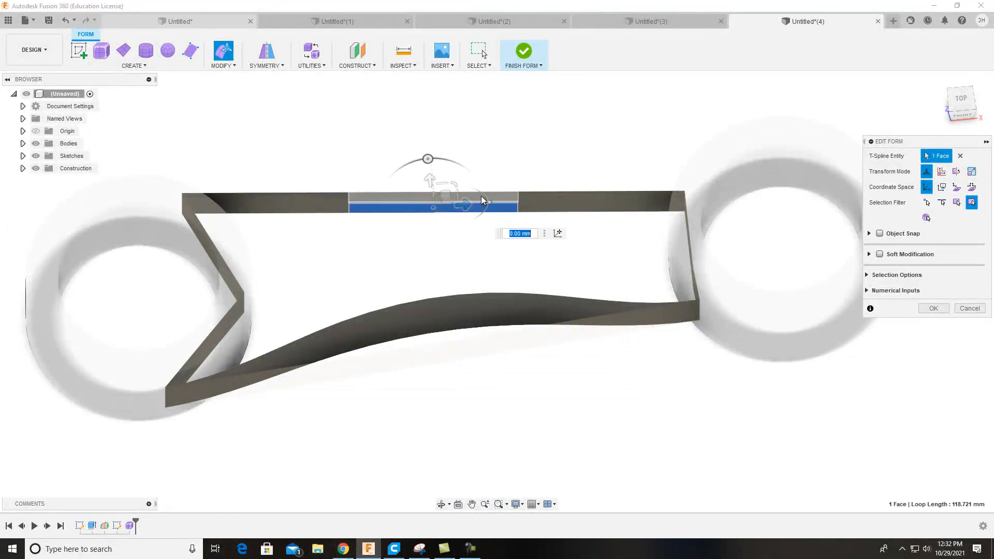
pyautogui.keyDown('shift'); pyautogui.click(458, 199); pyautogui.keyUp('shift')
pyautogui.moveTo(435, 187); pyautogui.dragTo(442, 226)
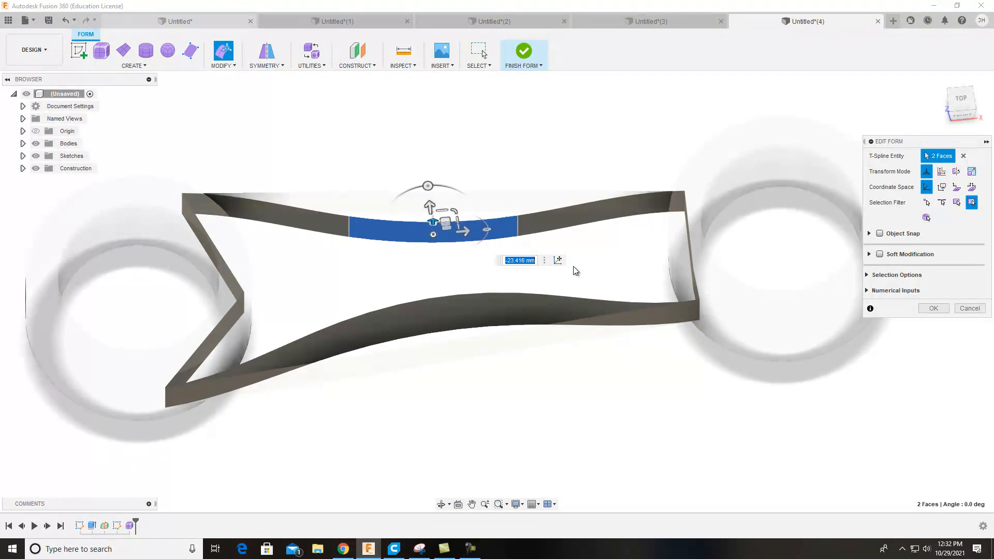
pyautogui.click(532, 152)
pyautogui.keyDown('shift'); pyautogui.moveTo(582, 287); pyautogui.dragTo(416, 218, button='middle'); pyautogui.keyUp('shift')
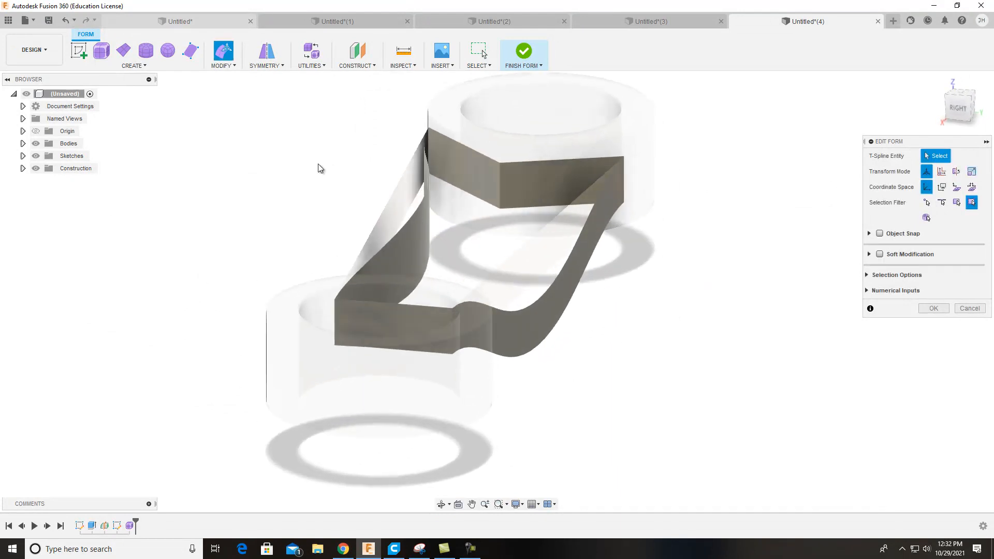
pyautogui.click(70, 22)
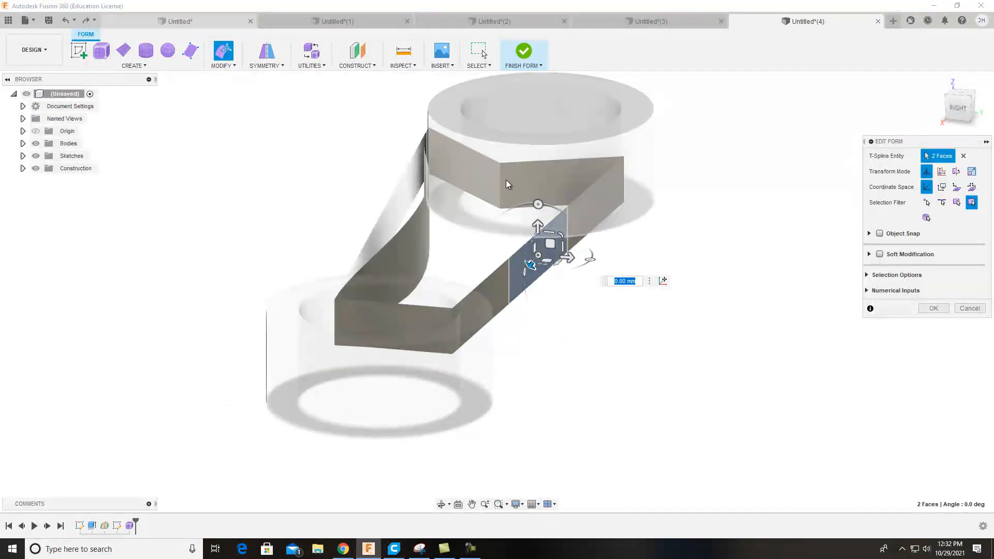
# Pull the two middle faces of the back long side inward toward the form's centre
pyautogui.moveTo(570, 257); pyautogui.dragTo(519, 253)
pyautogui.keyDown('shift'); pyautogui.moveTo(617, 322); pyautogui.dragTo(684, 331, button='middle'); pyautogui.keyUp('shift')
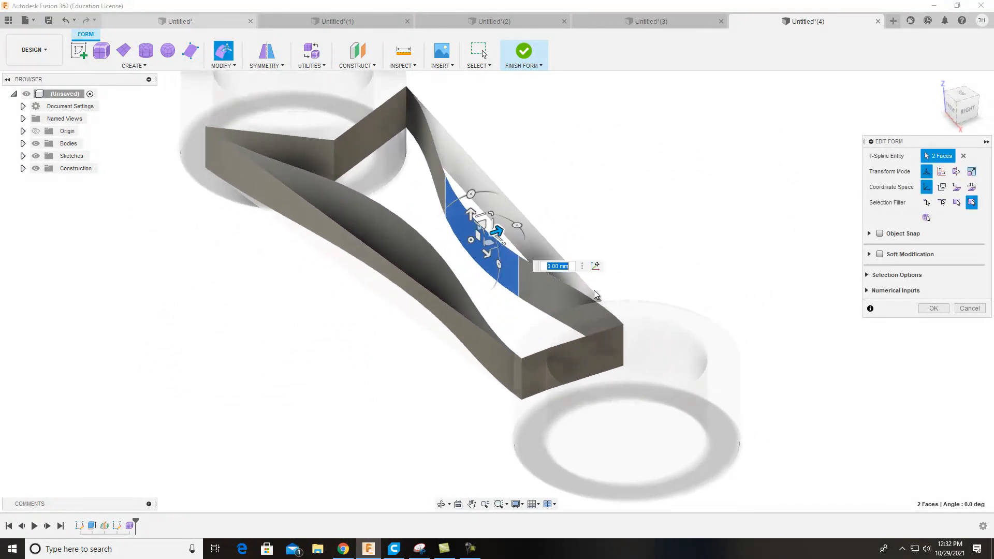
pyautogui.click(416, 237)
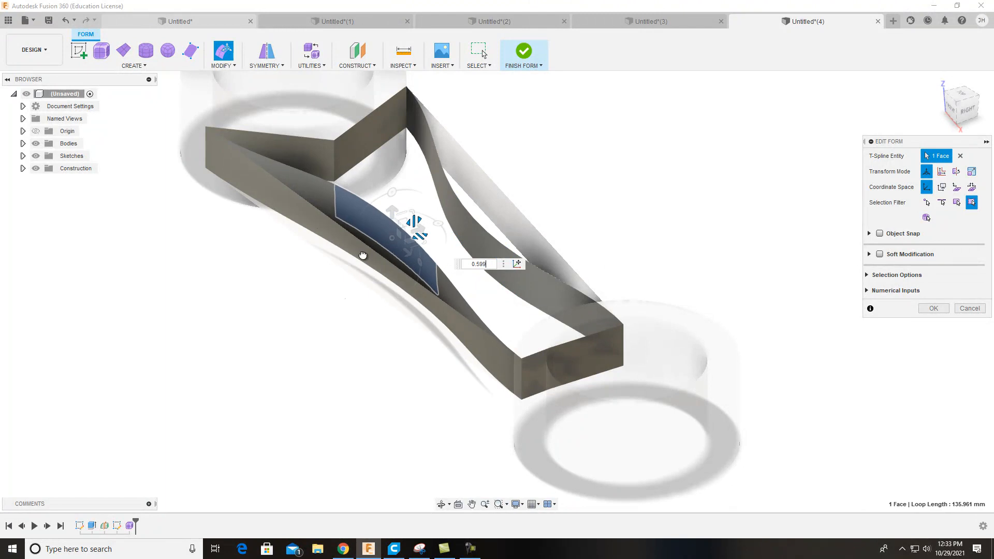
pyautogui.click(365, 288)
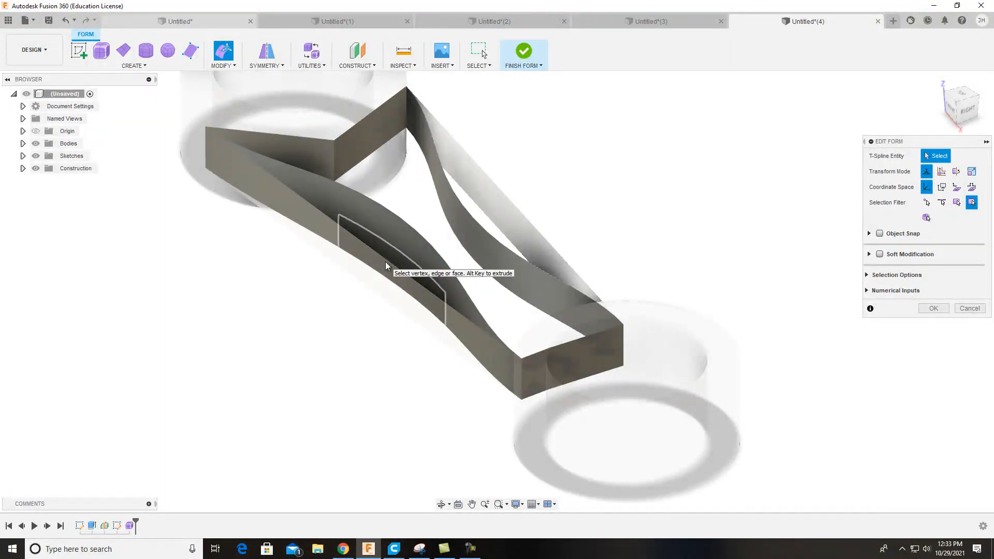
# Move the upper middle edge of each long side inward so both walls slant at the waist
pyautogui.keyDown('shift'); pyautogui.moveTo(631, 259); pyautogui.dragTo(604, 264, button='middle'); pyautogui.keyUp('shift')
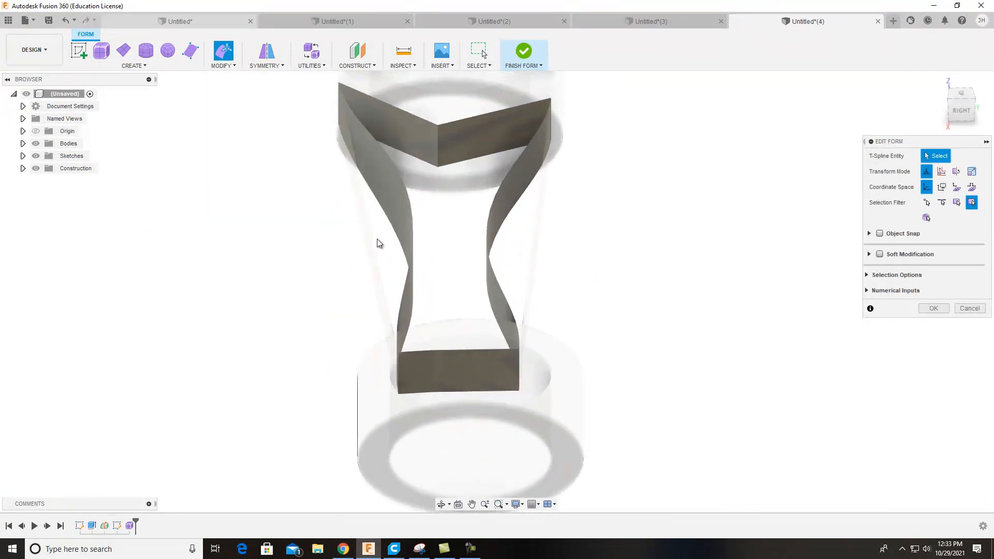
pyautogui.keyDown('shift'); pyautogui.moveTo(675, 274); pyautogui.dragTo(618, 269, button='middle'); pyautogui.keyUp('shift')
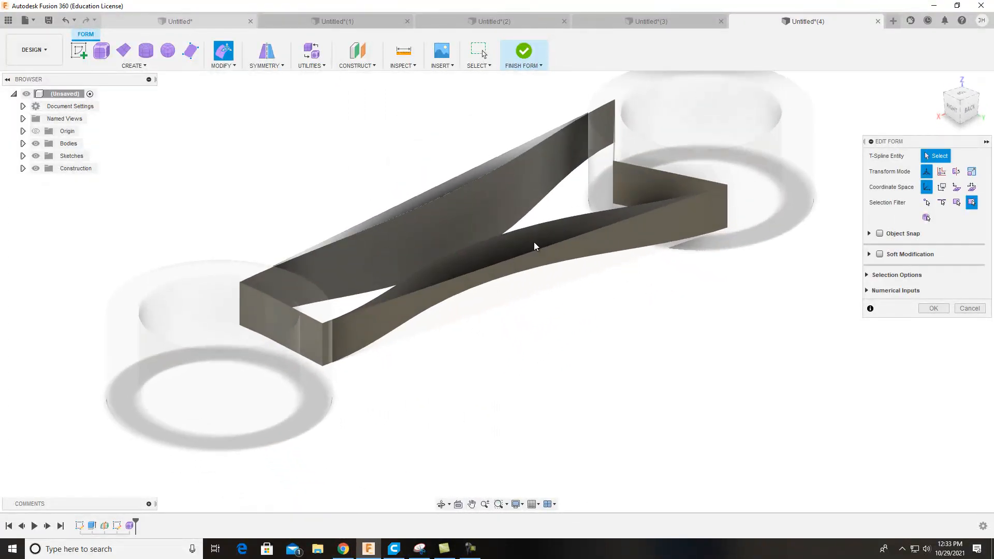
pyautogui.click(520, 230)
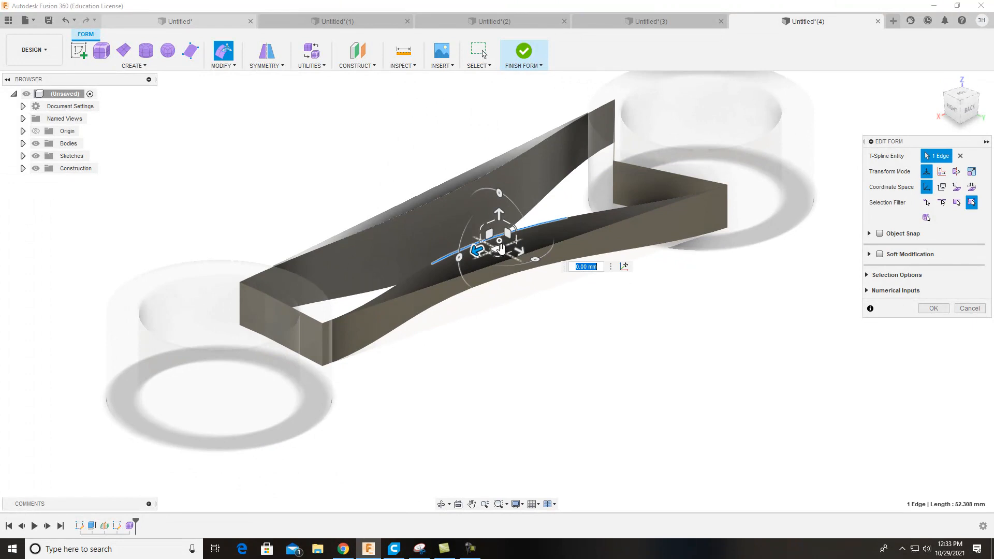
pyautogui.moveTo(516, 253); pyautogui.dragTo(568, 310)
pyautogui.click(569, 309)
pyautogui.click(459, 187)
pyautogui.moveTo(449, 192); pyautogui.dragTo(479, 217)
# Move the chain of three lower edges along the back long side inward by about 9.8 mm
pyautogui.keyDown('shift'); pyautogui.moveTo(564, 300); pyautogui.dragTo(508, 195, button='middle'); pyautogui.keyUp('shift')
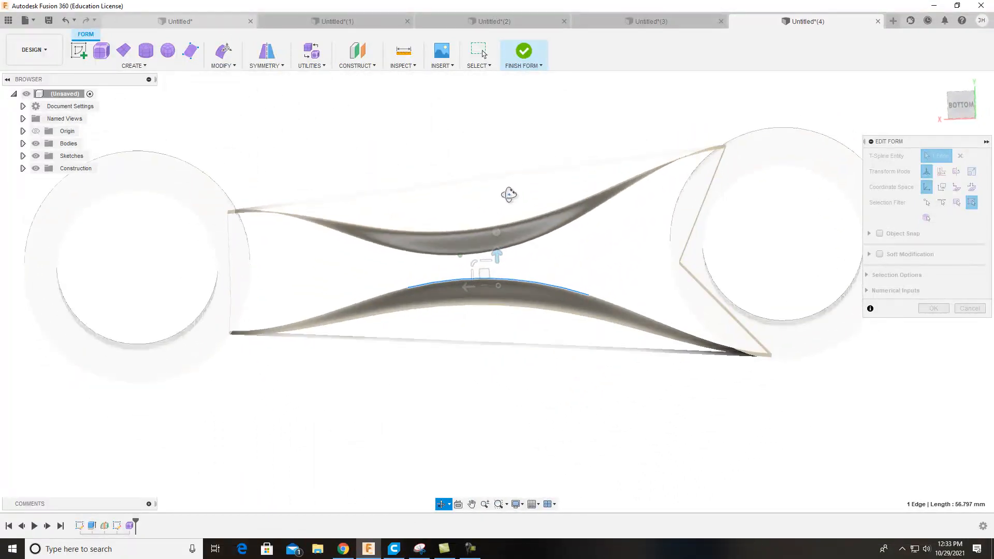
pyautogui.click(486, 228)
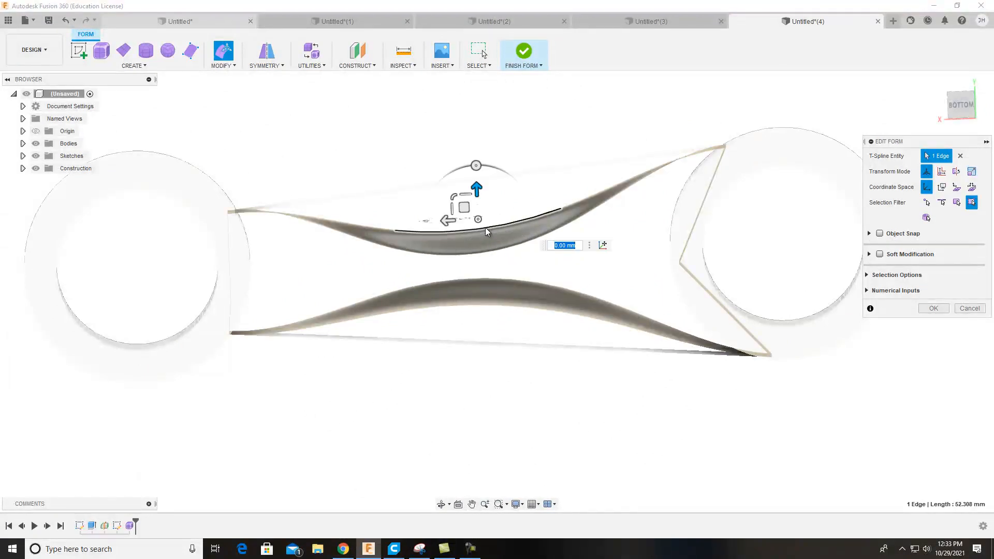
pyautogui.keyDown('shift'); pyautogui.click(369, 229); pyautogui.keyUp('shift')
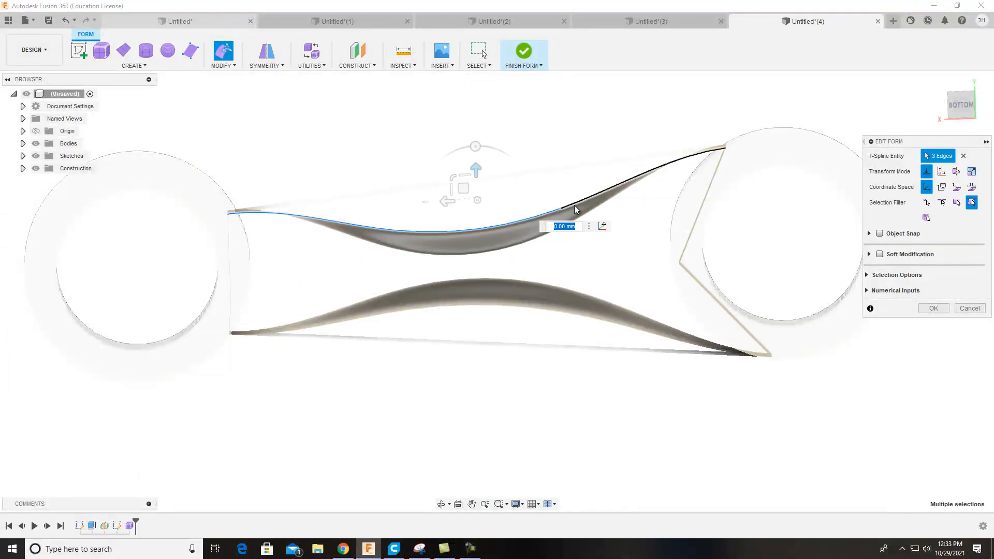
pyautogui.moveTo(475, 170); pyautogui.dragTo(476, 207)
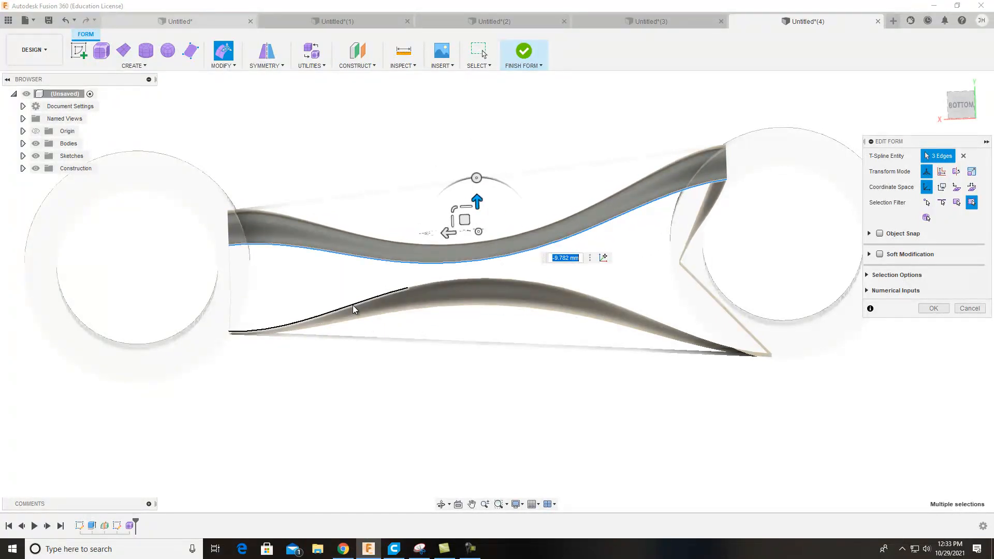
# Adjust the chain of three upper edges along the front long side, and finish the form
pyautogui.click(352, 292)
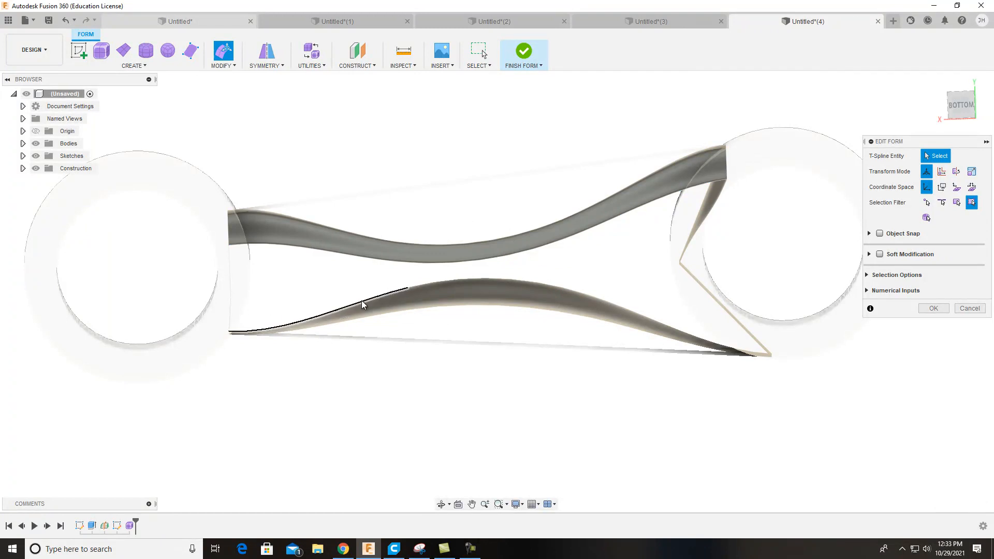
pyautogui.click(361, 300)
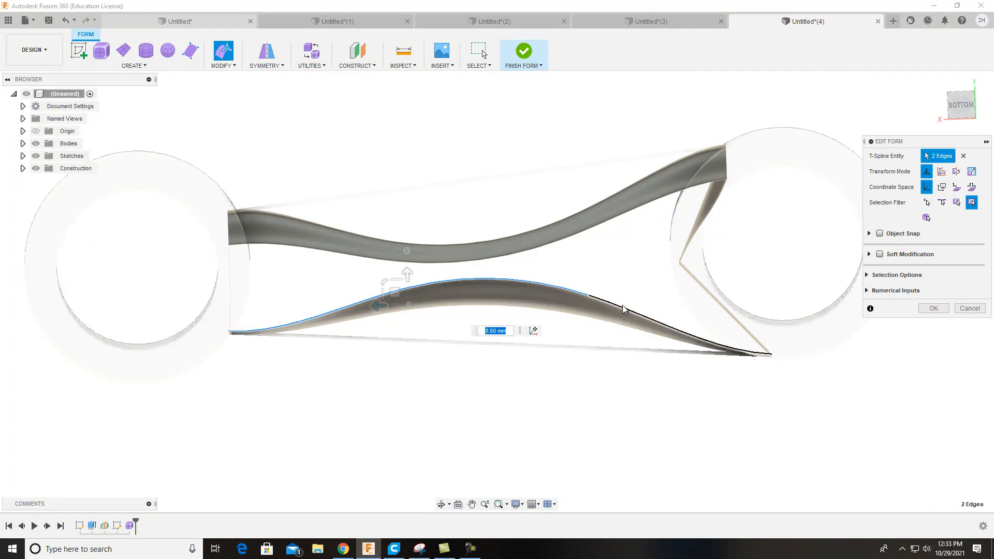
pyautogui.doubleClick(576, 291)
pyautogui.moveTo(498, 286); pyautogui.dragTo(473, 182)
pyautogui.keyDown('shift'); pyautogui.moveTo(472, 187); pyautogui.dragTo(510, 255, button='middle'); pyautogui.keyUp('shift')
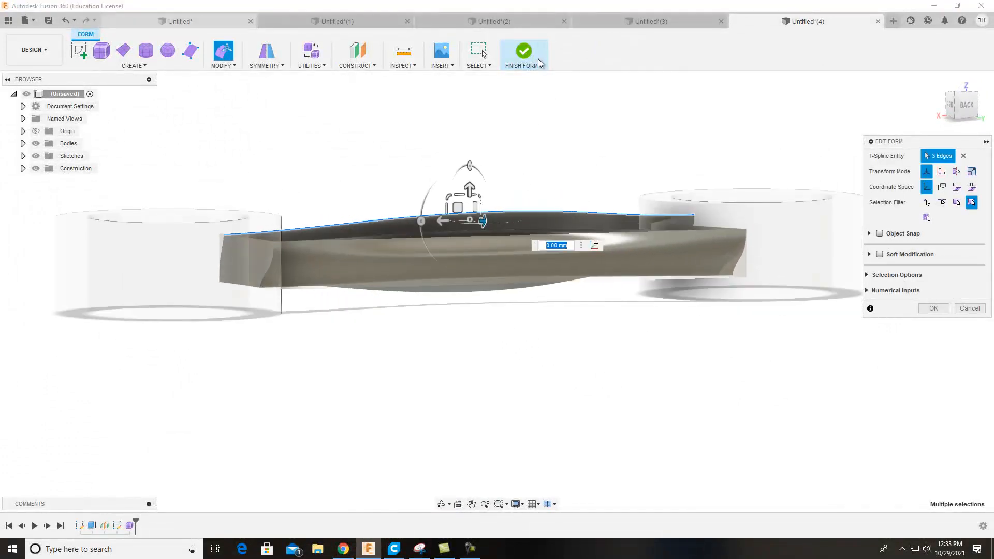
pyautogui.click(524, 51)
# Patch the top opening of the connecting form as a new body, using its chained boundary edges
pyautogui.moveTo(973, 104)
pyautogui.mouseDown()
pyautogui.moveTo(986, 146)
pyautogui.moveTo(13, 153)
pyautogui.moveTo(986, 127)
pyautogui.moveTo(927, 72)
pyautogui.moveTo(914, 26)
pyautogui.moveTo(898, 111)
pyautogui.moveTo(954, 122)
pyautogui.moveTo(823, 137)
pyautogui.mouseUp()
pyautogui.moveTo(621, 179); pyautogui.dragTo(575, 220, button='middle')
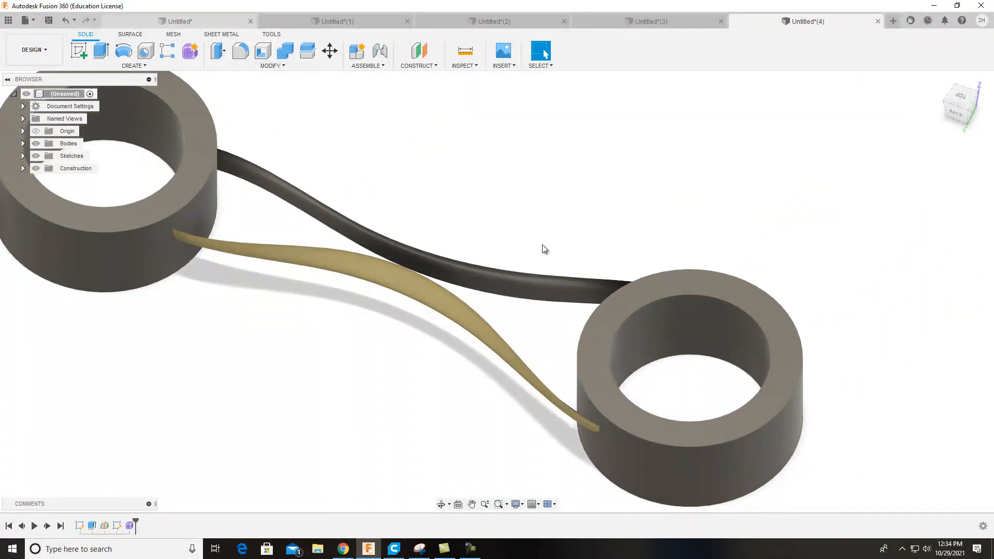
pyautogui.moveTo(536, 256); pyautogui.dragTo(554, 233, button='middle')
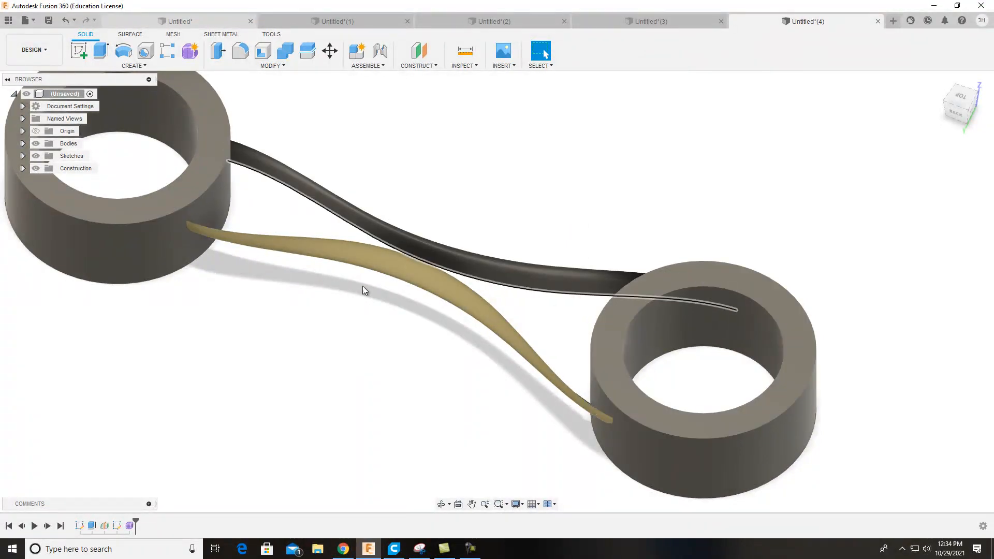
pyautogui.moveTo(330, 372); pyautogui.dragTo(406, 455, button='middle')
pyautogui.moveTo(596, 321); pyautogui.dragTo(527, 264, button='middle')
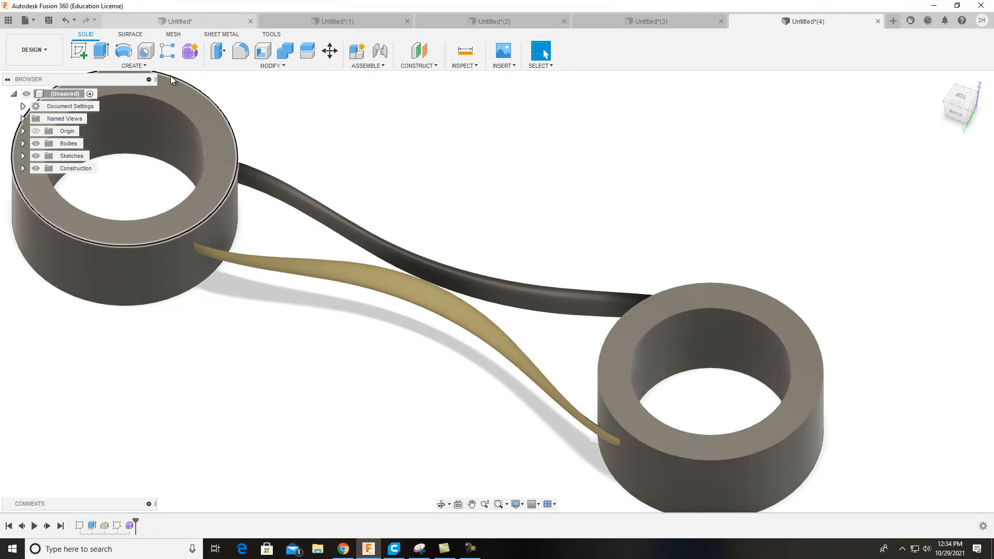
pyautogui.click(138, 34)
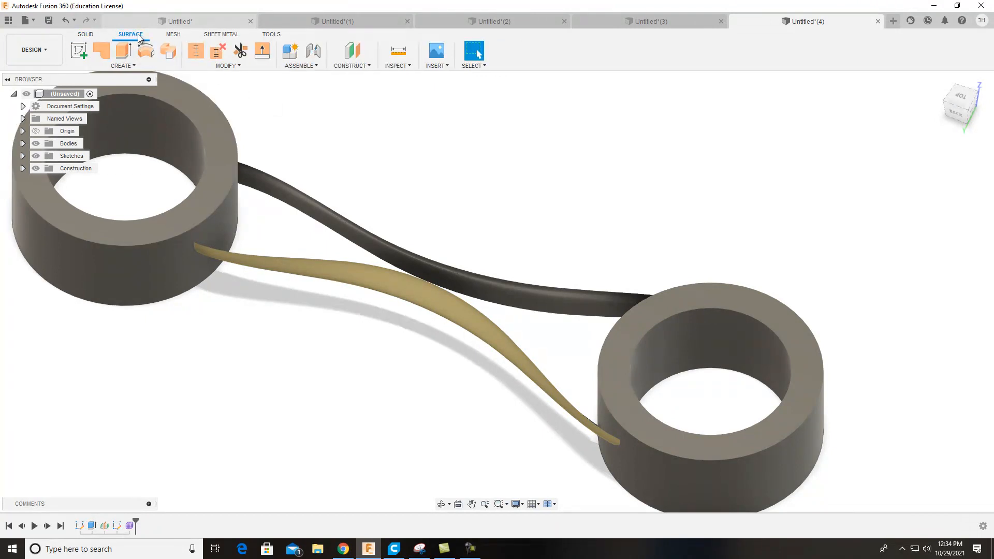
pyautogui.click(102, 51)
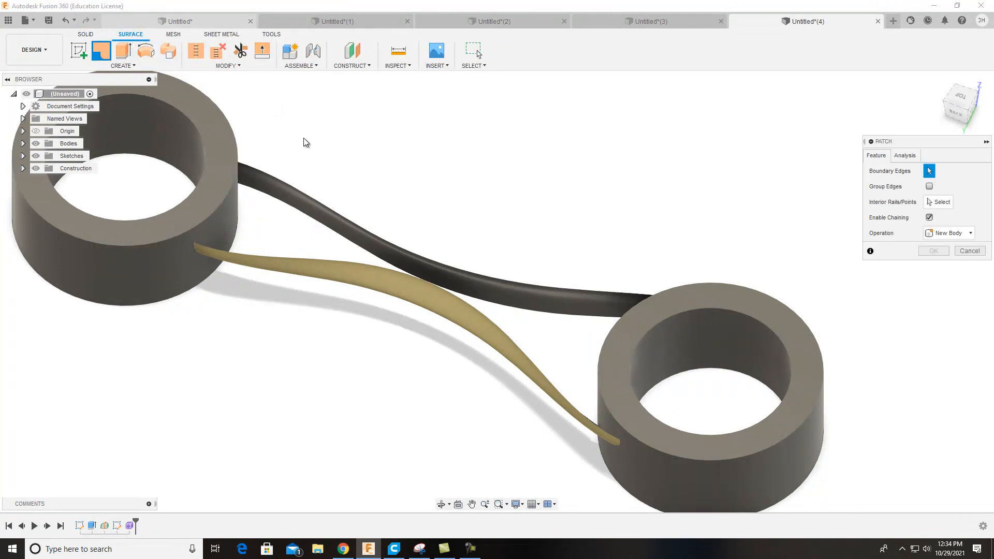
pyautogui.click(304, 187)
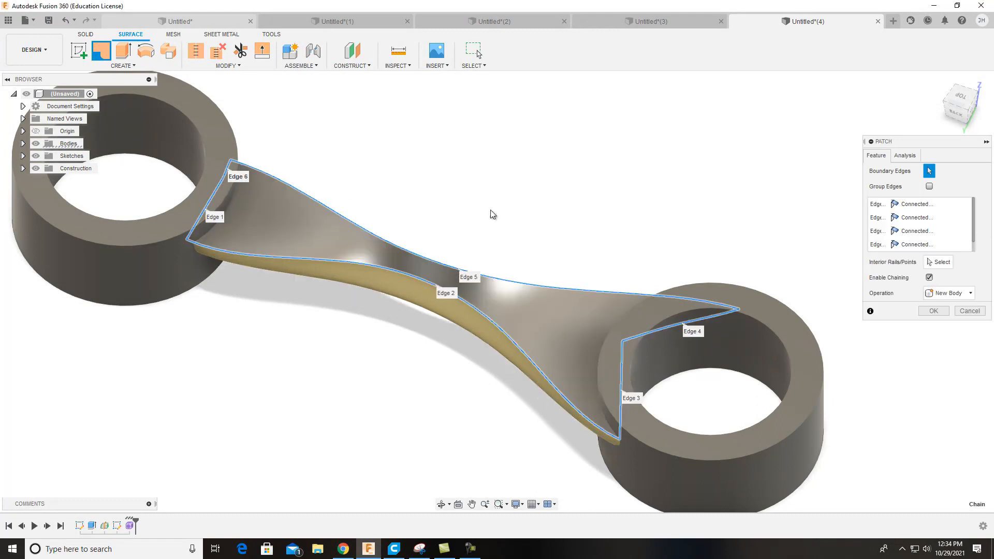
pyautogui.keyDown('shift'); pyautogui.moveTo(570, 221); pyautogui.dragTo(499, 229, button='middle'); pyautogui.keyUp('shift')
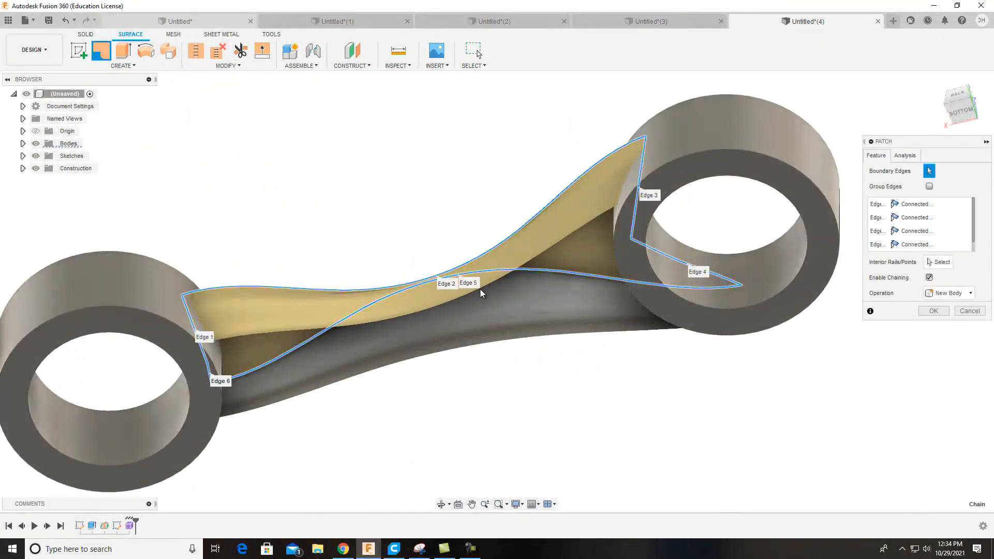
pyautogui.click(329, 244)
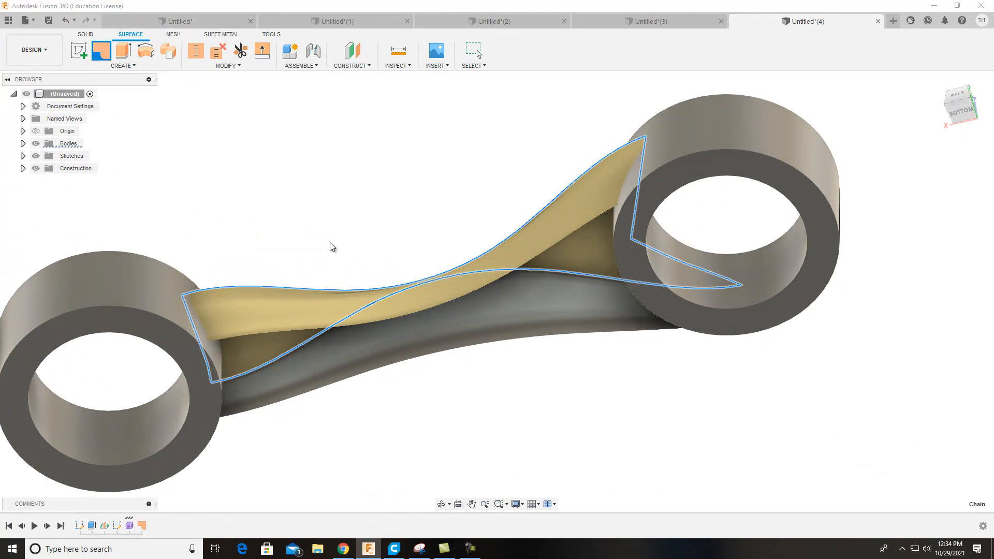
# Patch the bottom opening of the connecting form as a new body, using its chained boundary edges
pyautogui.click(352, 329)
pyautogui.keyDown('shift'); pyautogui.moveTo(434, 193); pyautogui.dragTo(544, 202, button='middle'); pyautogui.keyUp('shift')
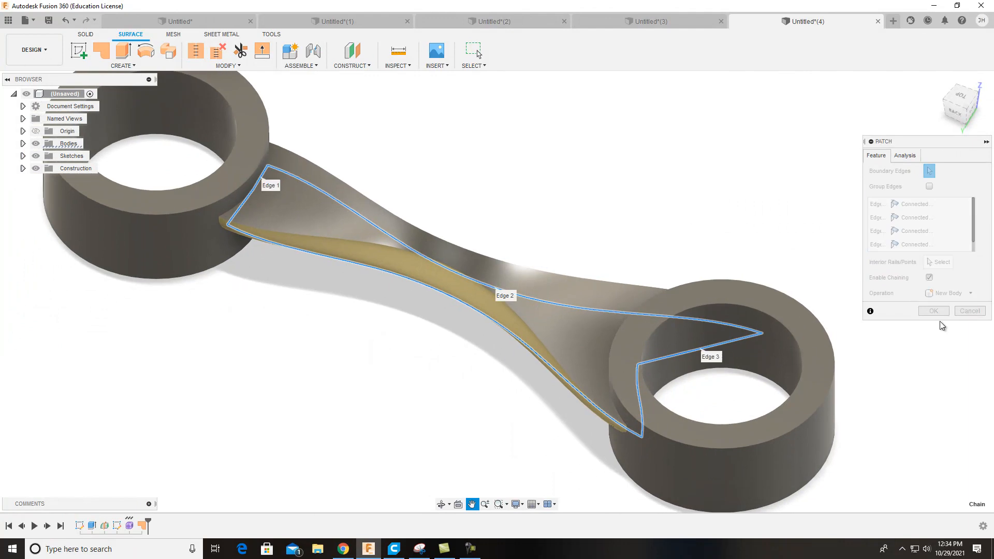
pyautogui.click(934, 311)
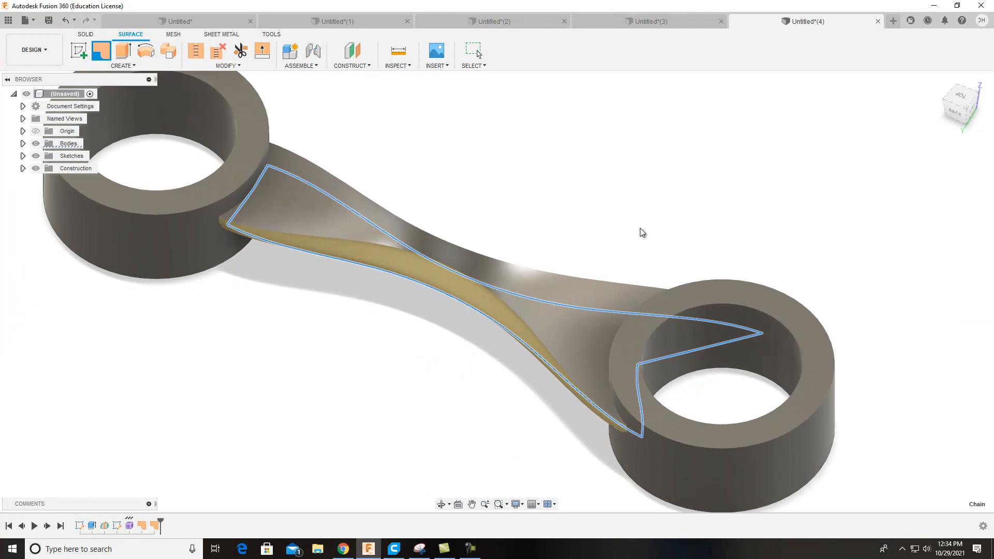
pyautogui.keyDown('shift'); pyautogui.moveTo(538, 220); pyautogui.dragTo(520, 232, button='middle'); pyautogui.keyUp('shift')
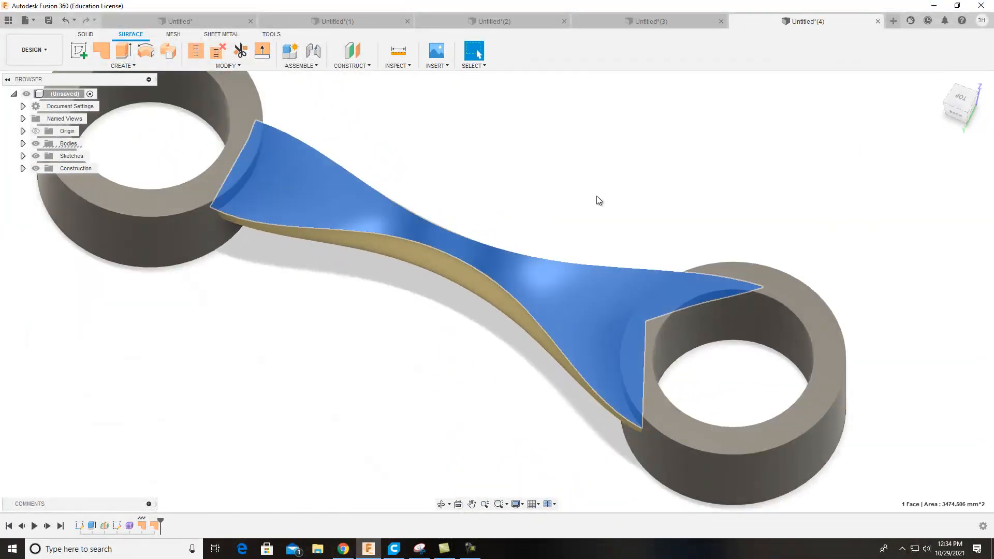
pyautogui.moveTo(593, 212); pyautogui.dragTo(554, 216, button='middle')
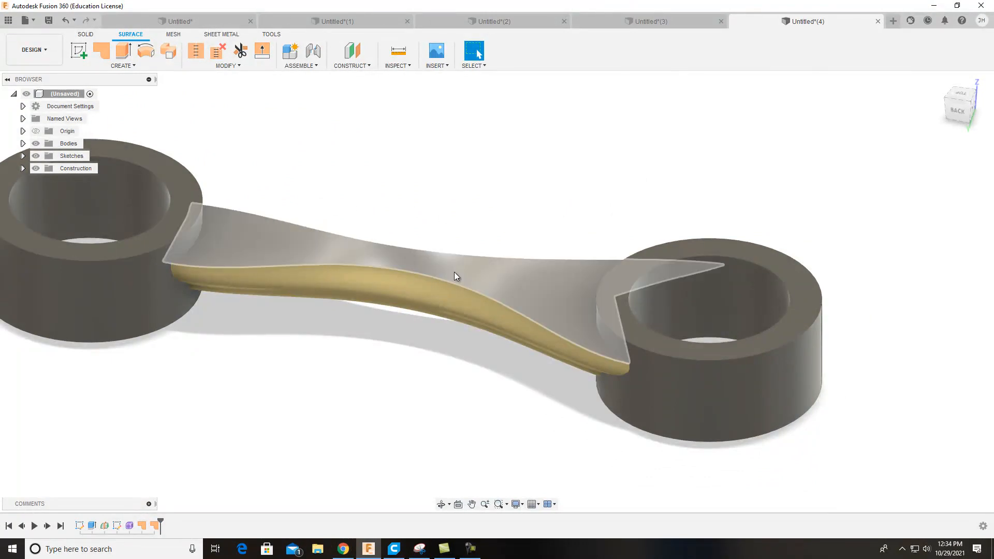
pyautogui.moveTo(486, 224); pyautogui.dragTo(517, 191, button='middle')
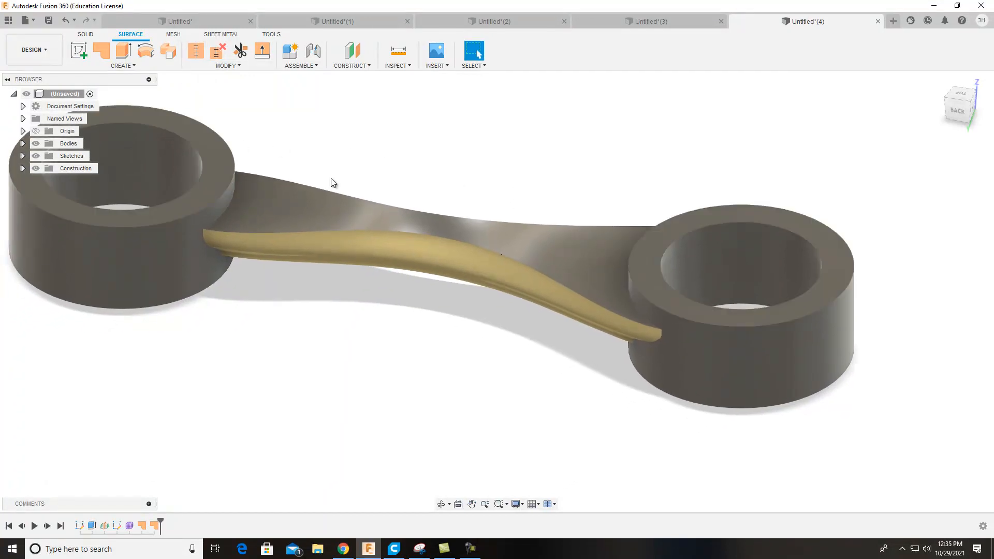
# Hide the two ring bodies, leaving the connecting form and its two patches on display
pyautogui.click(35, 144)
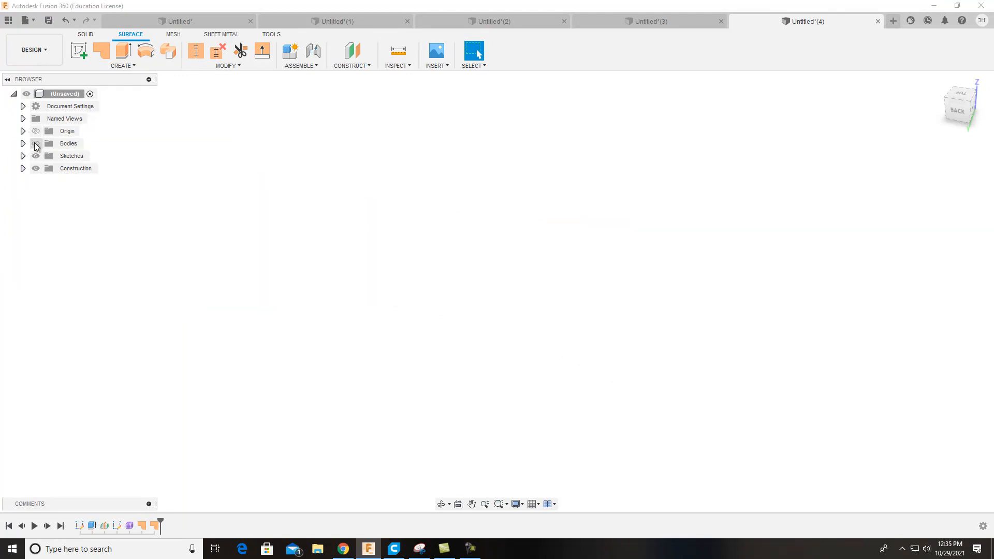
pyautogui.click(35, 144)
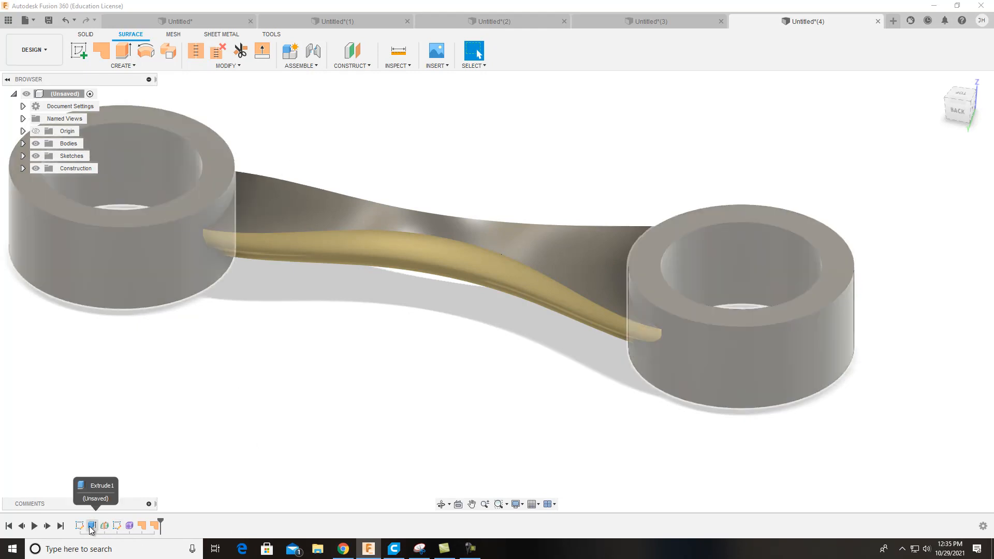
pyautogui.click(23, 143)
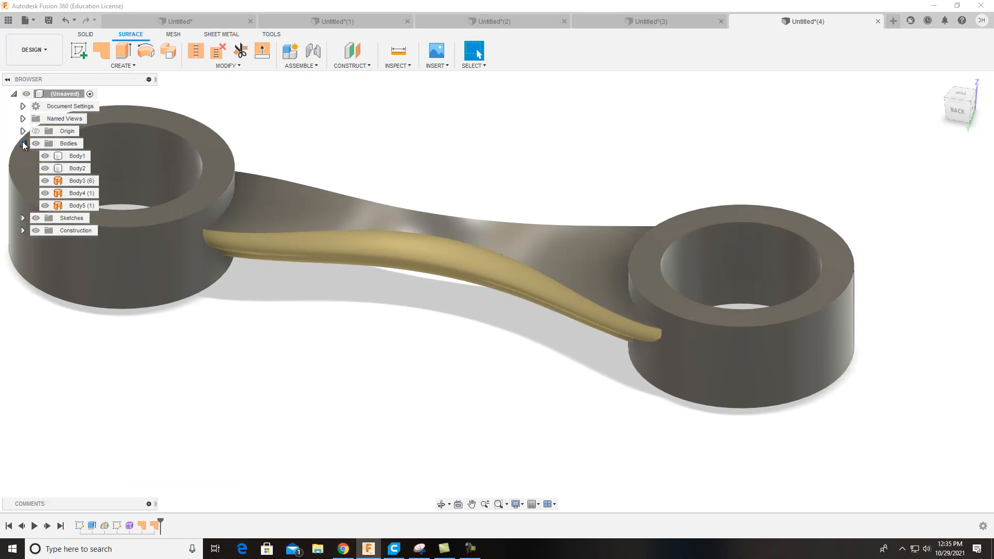
pyautogui.click(46, 156)
pyautogui.click(45, 168)
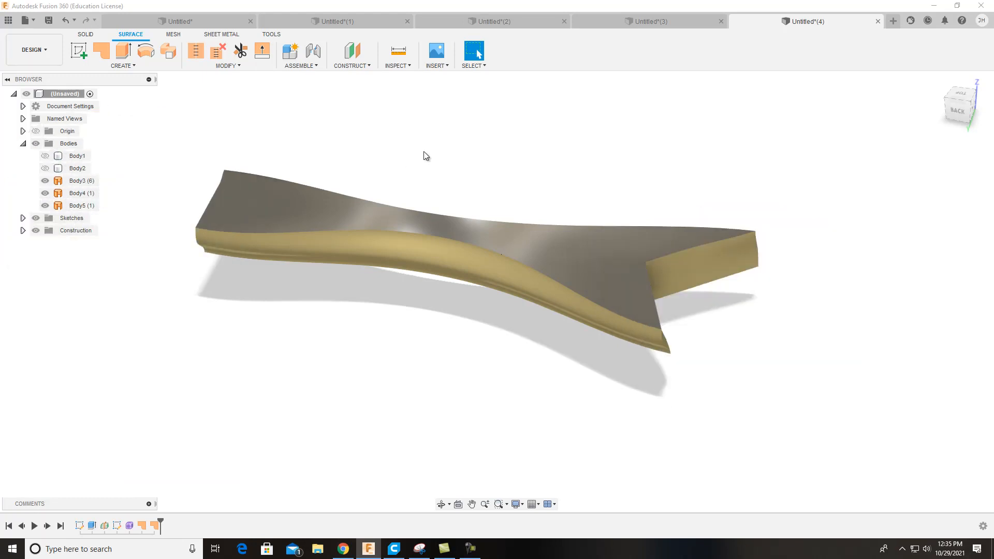
pyautogui.moveTo(615, 391)
pyautogui.keyDown('shift'); pyautogui.mouseDown(button='middle')
pyautogui.moveTo(590, 325)
pyautogui.moveTo(610, 403)
pyautogui.mouseUp(button='middle'); pyautogui.keyUp('shift')
pyautogui.keyDown('shift'); pyautogui.moveTo(631, 309); pyautogui.dragTo(545, 349, button='middle'); pyautogui.keyUp('shift')
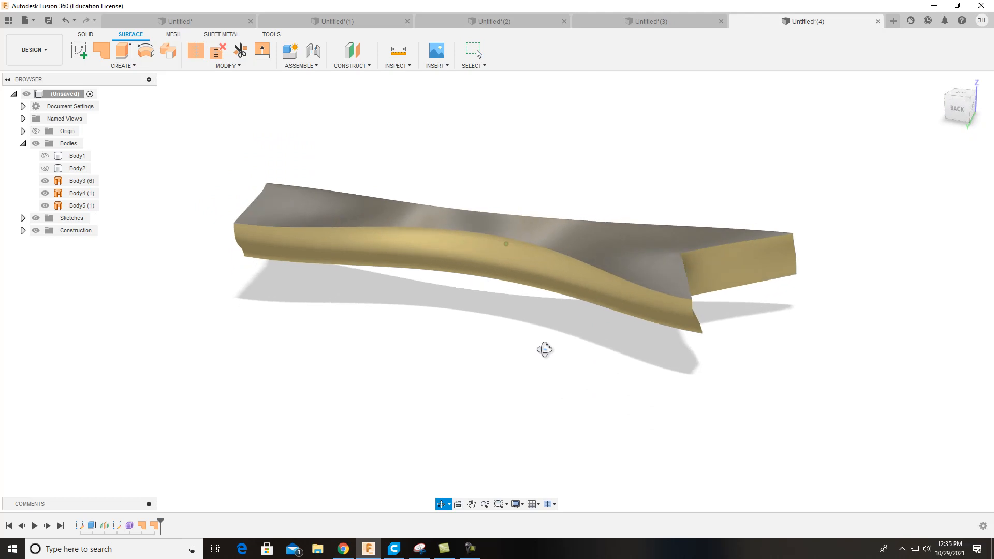
# Stitch the connecting form and its two patches together as a new body with a 0.10 mm tolerance
pyautogui.click(203, 57)
pyautogui.moveTo(827, 430); pyautogui.dragTo(194, 131)
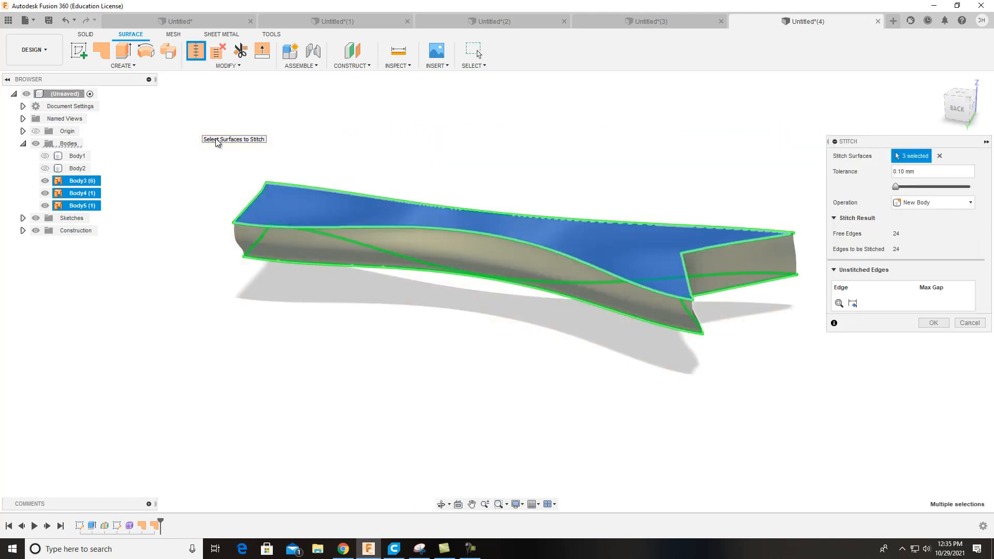
pyautogui.keyDown('shift'); pyautogui.moveTo(522, 391); pyautogui.dragTo(601, 373, button='middle'); pyautogui.keyUp('shift')
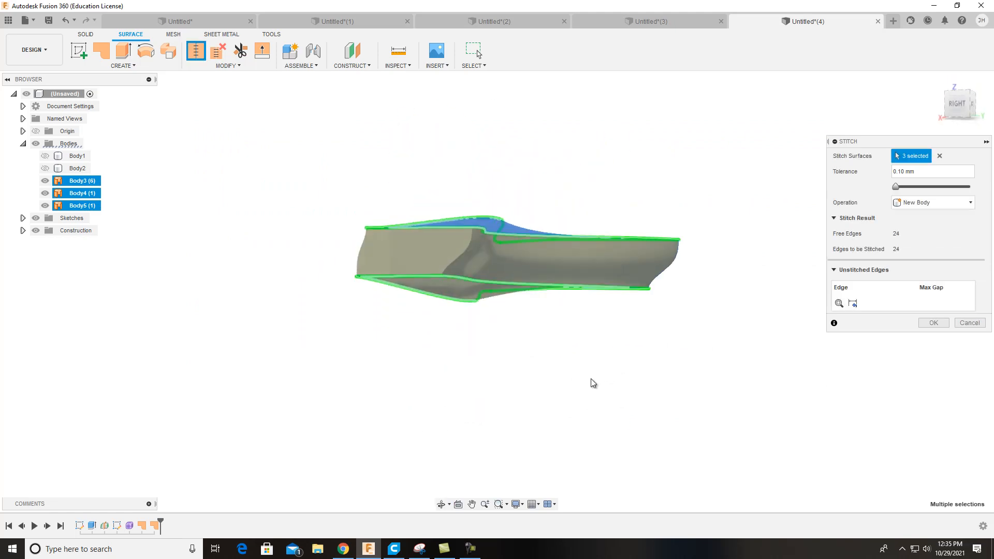
pyautogui.keyDown('shift'); pyautogui.moveTo(670, 399); pyautogui.dragTo(681, 467, button='middle'); pyautogui.keyUp('shift')
pyautogui.moveTo(681, 467); pyautogui.dragTo(365, 274)
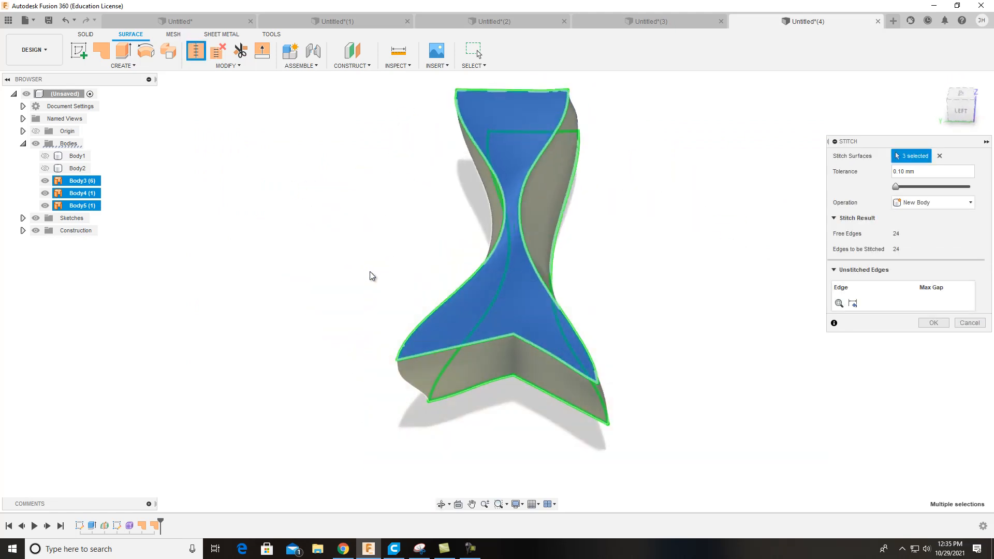
pyautogui.click(935, 324)
pyautogui.keyDown('shift'); pyautogui.moveTo(739, 363); pyautogui.dragTo(764, 364, button='middle'); pyautogui.keyUp('shift')
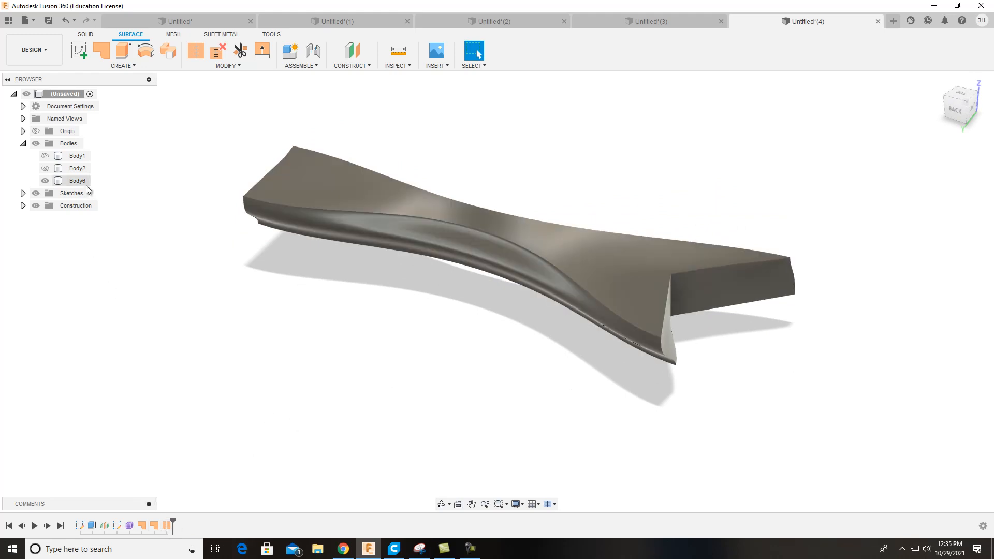
# Show both ring bodies again alongside the stitched connecting body
pyautogui.click(45, 156)
pyautogui.click(45, 156)
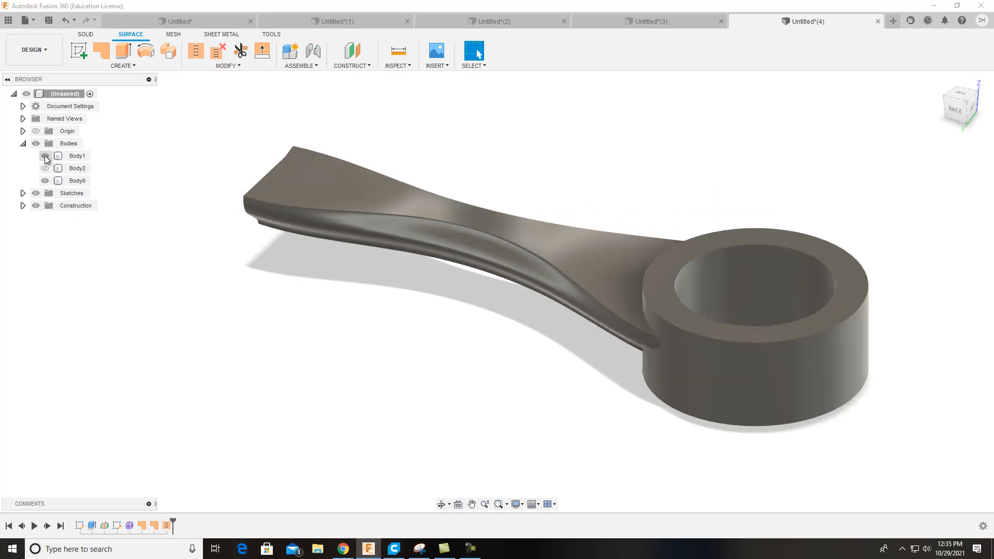
pyautogui.click(45, 169)
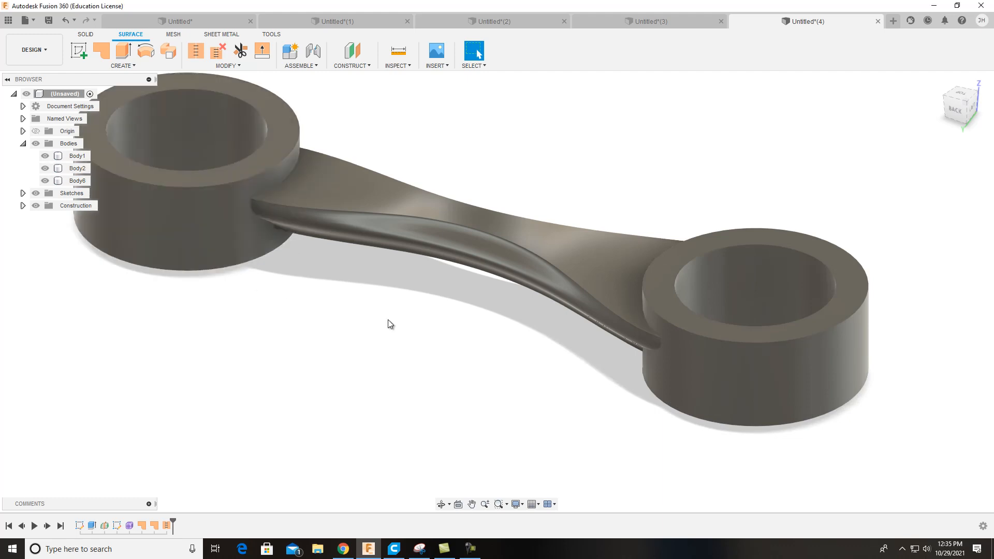
pyautogui.scroll(-2, 380, 321)
pyautogui.scroll(-2, 444, 339)
pyautogui.keyDown('shift'); pyautogui.moveTo(443, 340); pyautogui.dragTo(510, 255, button='middle'); pyautogui.keyUp('shift')
pyautogui.click(486, 279)
pyautogui.click(703, 325)
pyautogui.scroll(1, 629, 305)
pyautogui.scroll(-2, 629, 305)
pyautogui.moveTo(549, 356); pyautogui.dragTo(498, 332, button='middle')
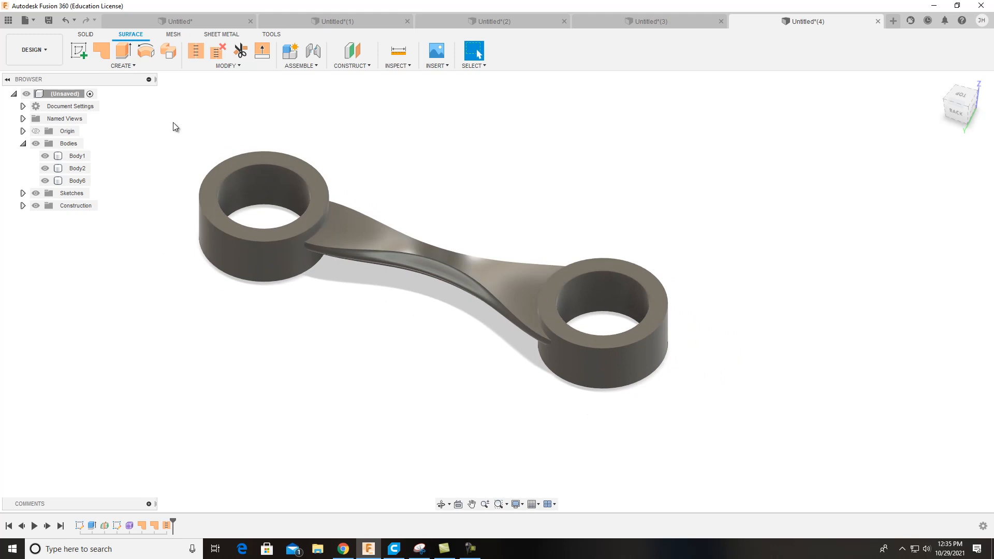
# Combine the front ring with the connecting body and the other ring, using the Join operation
pyautogui.click(134, 67)
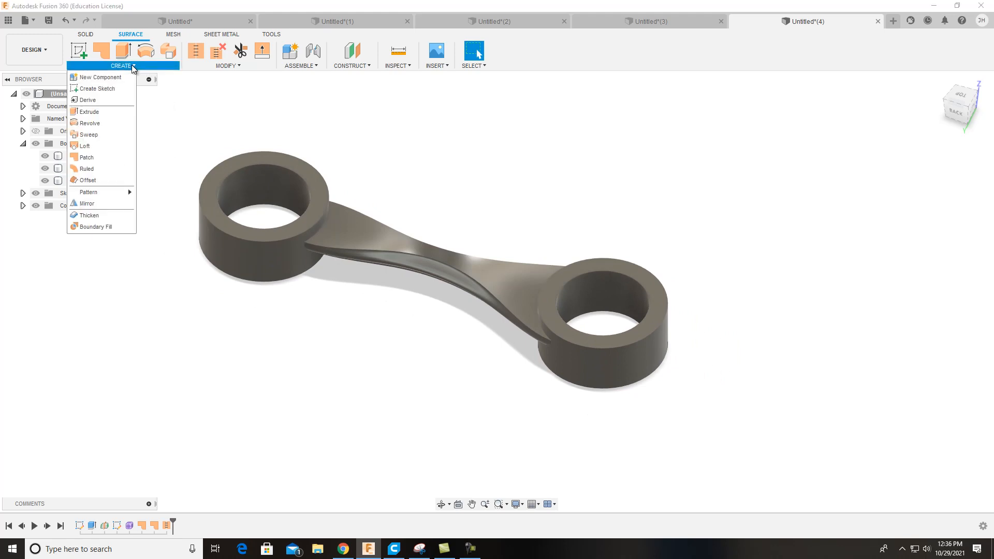
pyautogui.click(86, 36)
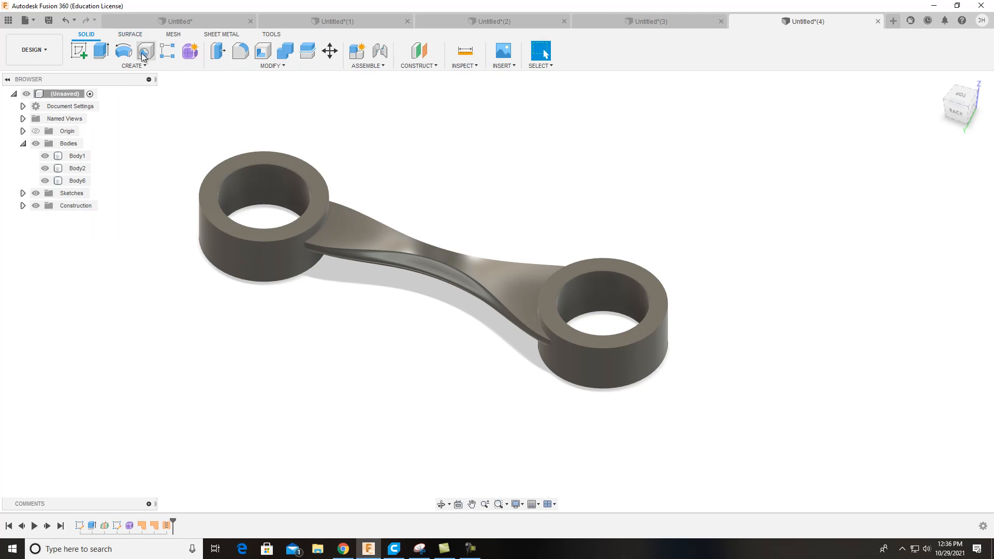
pyautogui.click(286, 51)
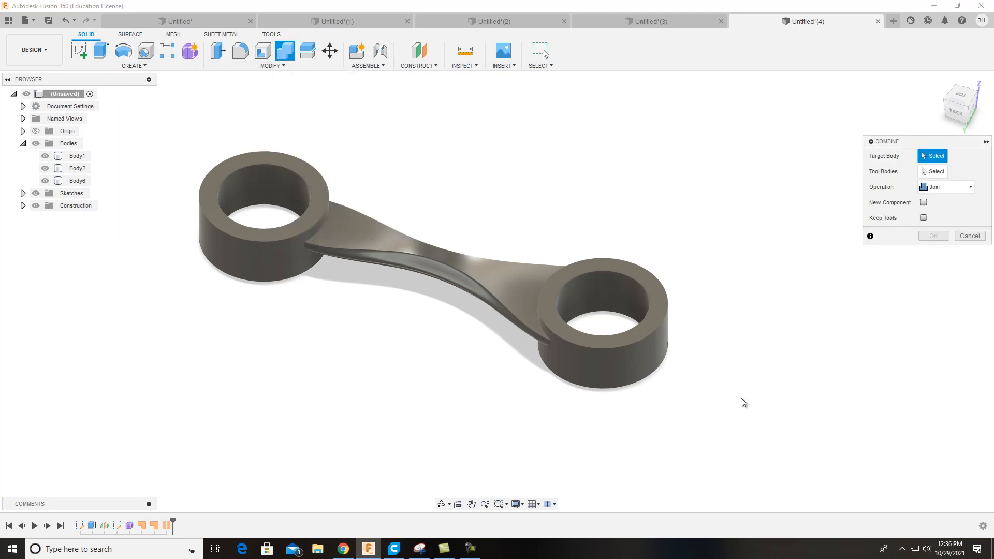
pyautogui.click(646, 373)
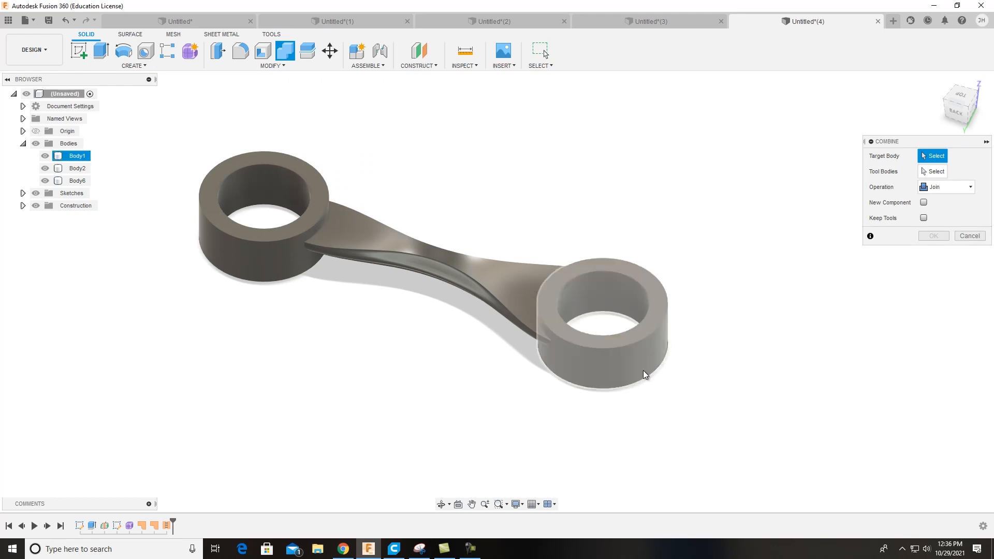
pyautogui.click(522, 318)
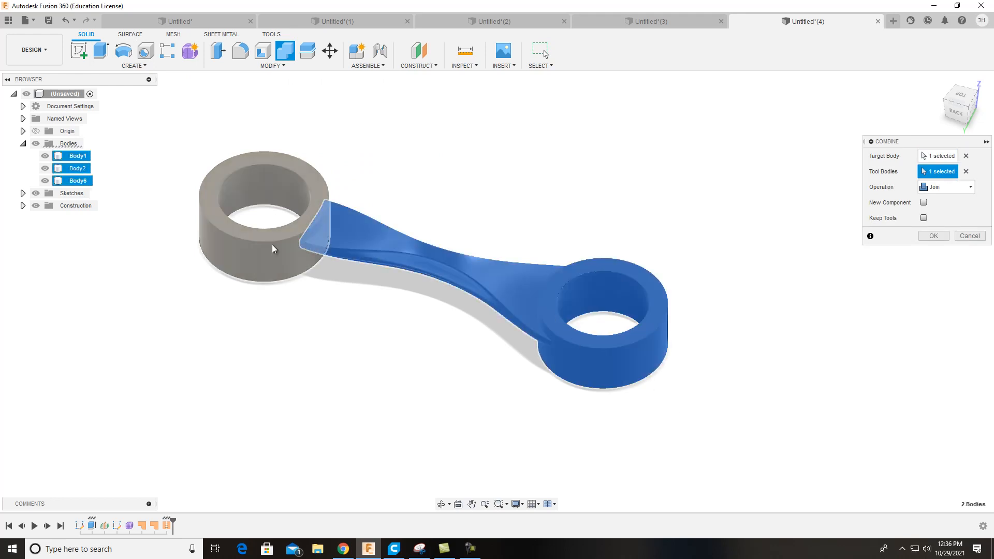
pyautogui.click(275, 248)
pyautogui.click(934, 236)
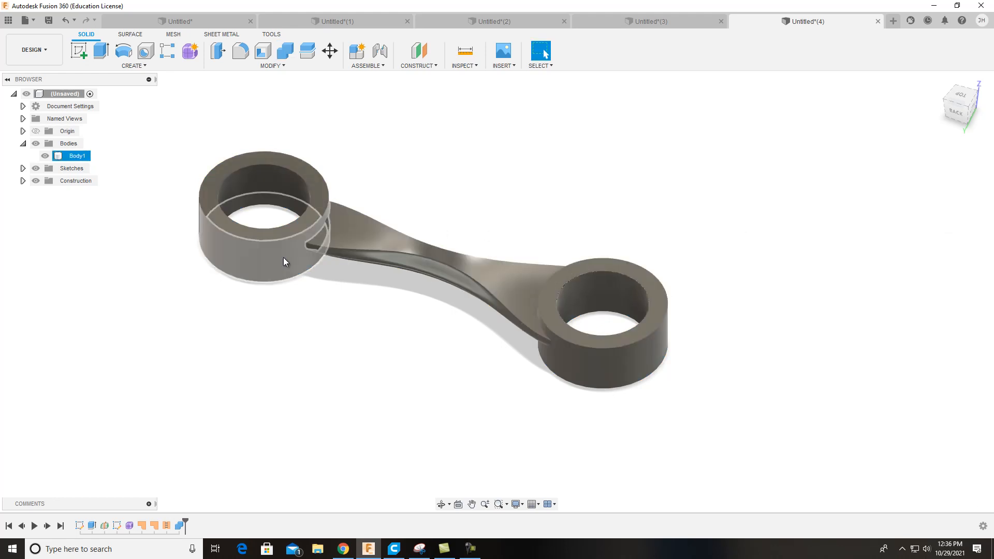
# Switch to Snipping Tool, dismiss its pending save dialog, and capture a new rectangular snip of the whole combined part
pyautogui.scroll(-1, 422, 311)
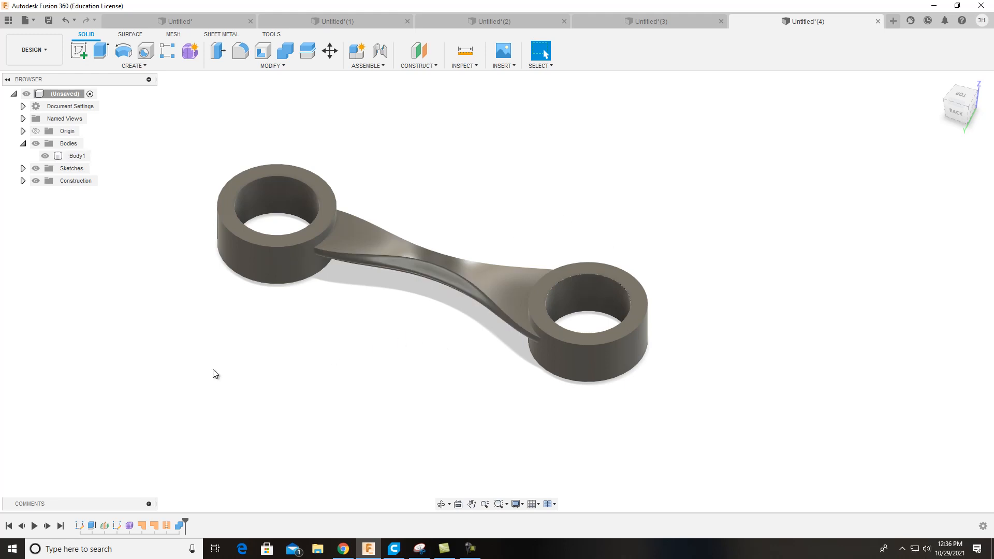
pyautogui.click(79, 550)
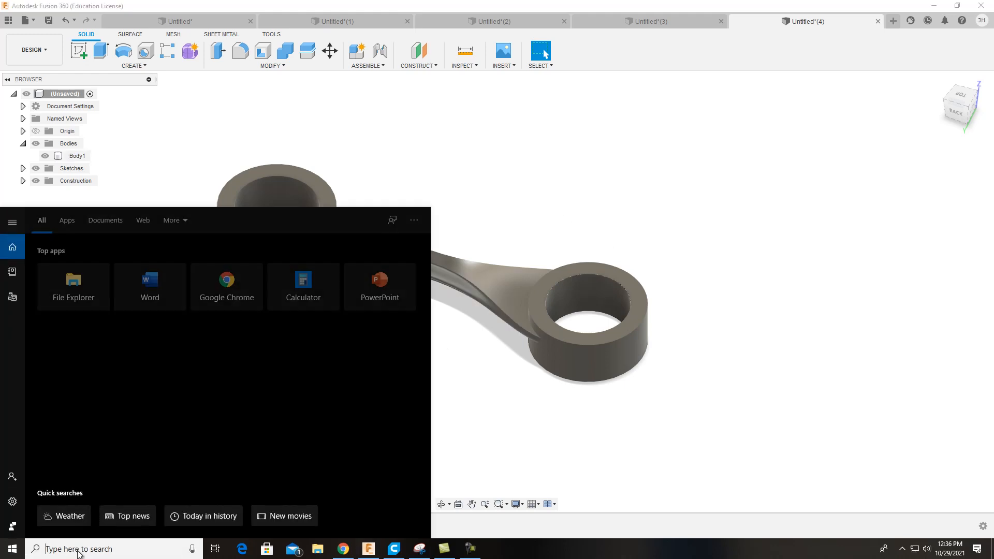
pyautogui.write('snipping')
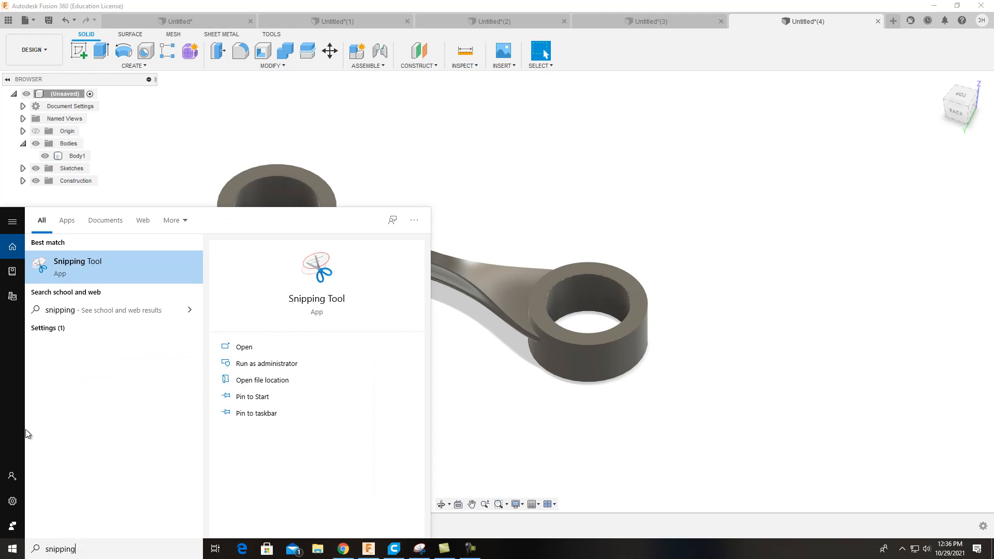
pyautogui.click(104, 272)
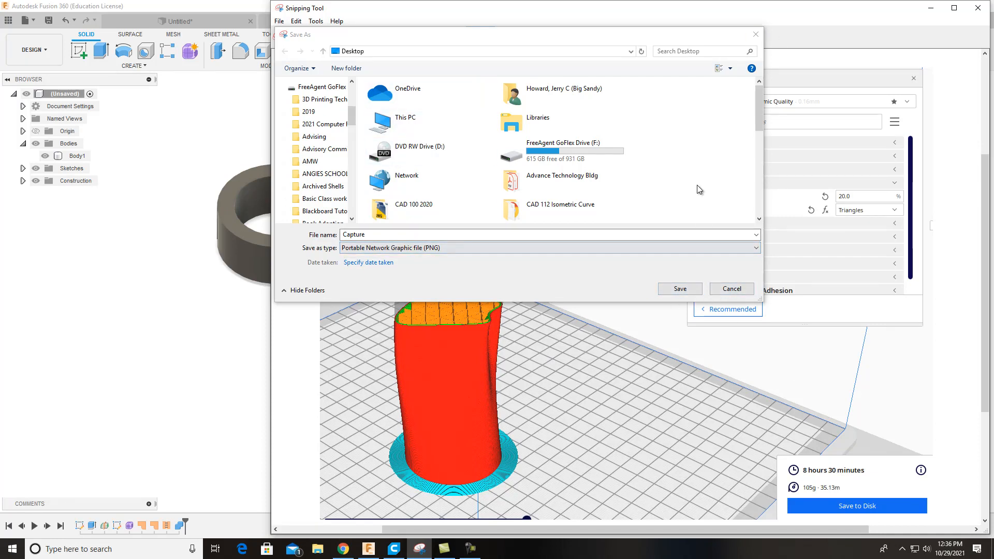
pyautogui.click(732, 289)
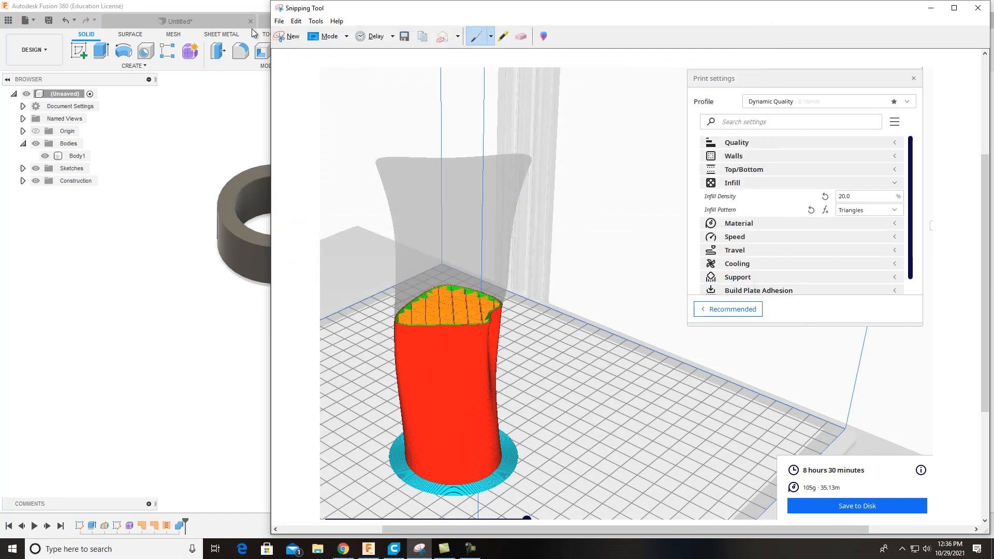
pyautogui.click(290, 37)
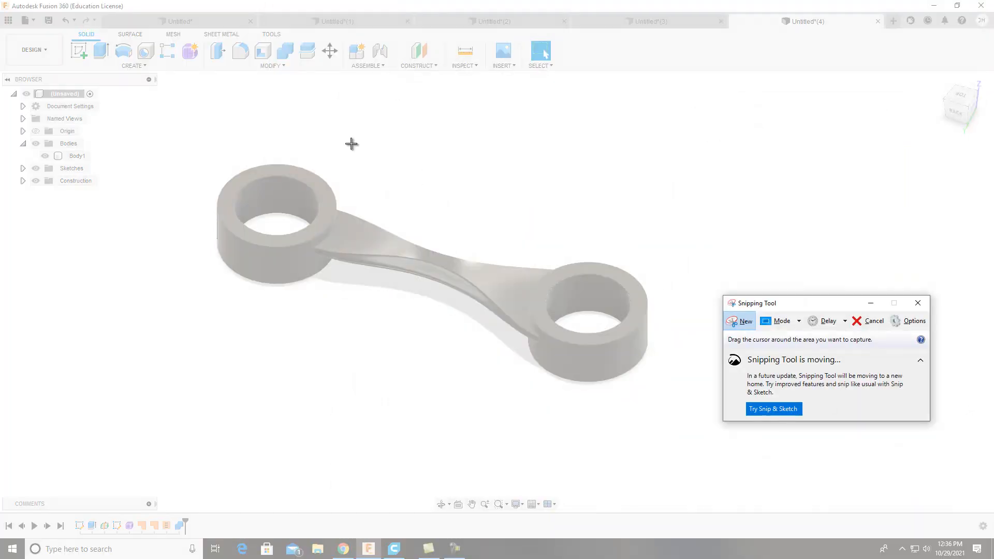
pyautogui.moveTo(191, 123); pyautogui.dragTo(721, 426)
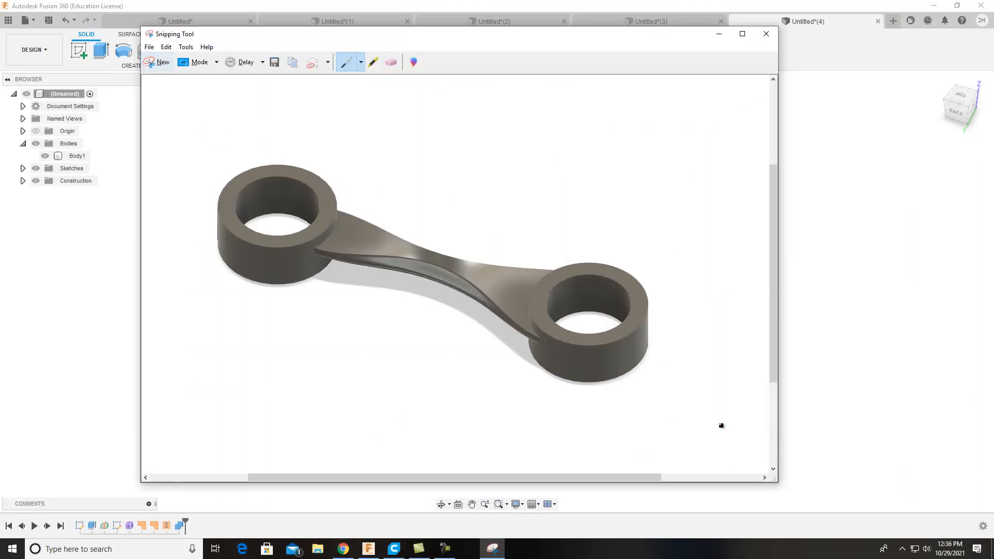
# Start saving the snip and browse to the DPT 100 folder under CLASS MATERIAL on FreeAgent GoFlex Drive (F:)
pyautogui.click(150, 47)
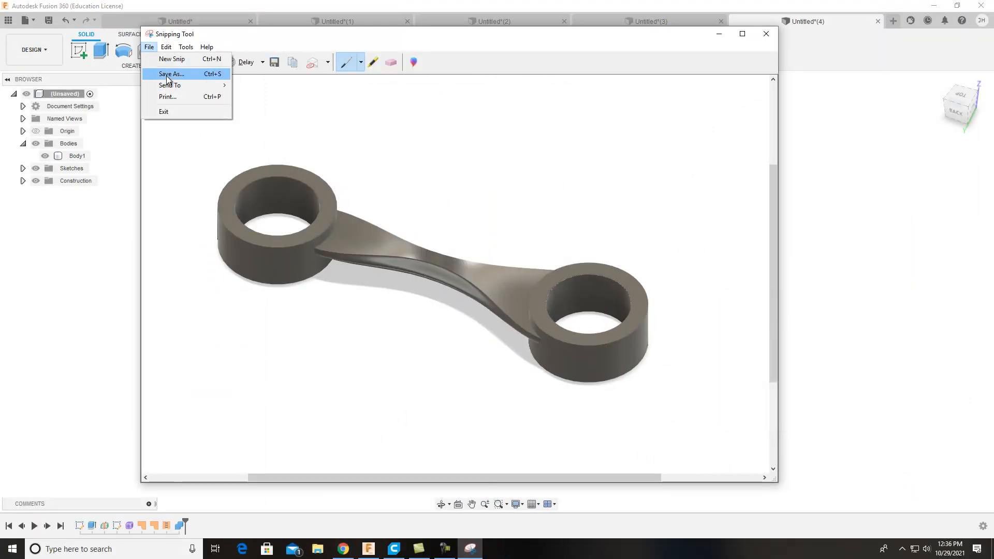
pyautogui.click(170, 76)
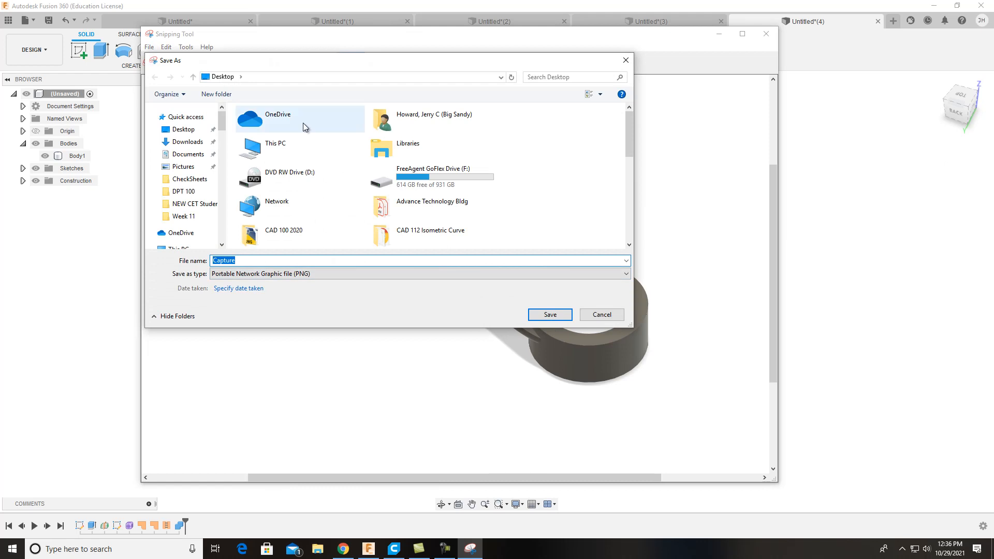
pyautogui.click(240, 77)
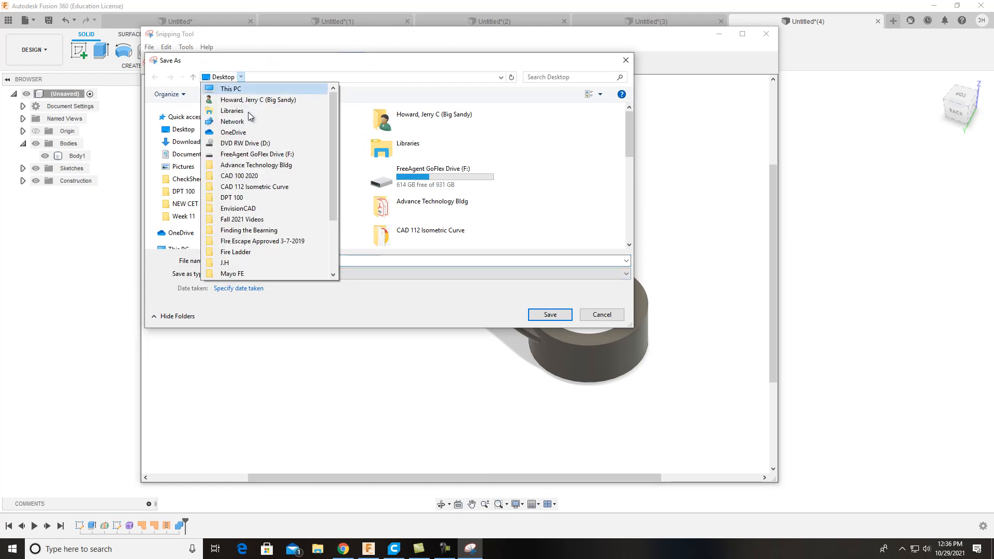
pyautogui.click(277, 155)
pyautogui.scroll(-3, 327, 175)
pyautogui.doubleClick(294, 243)
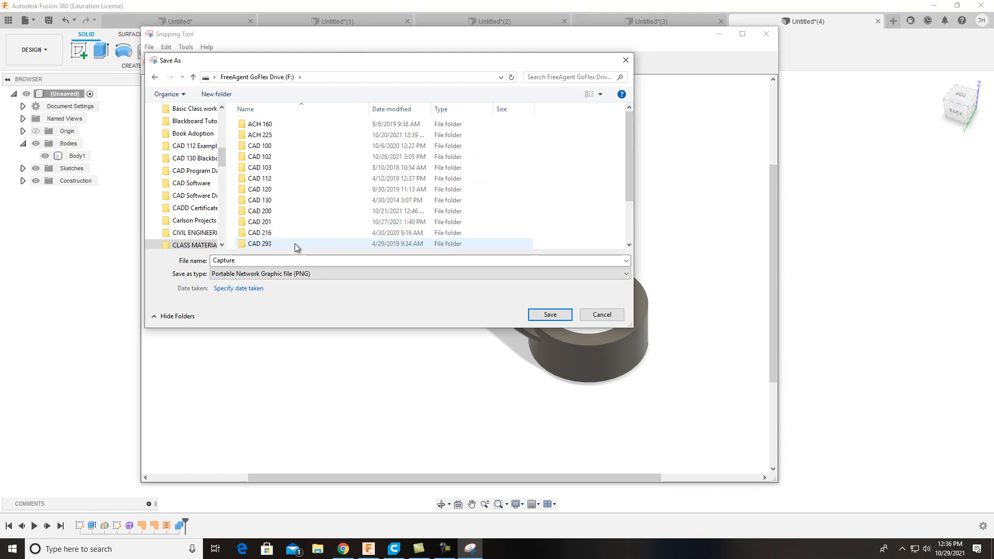
pyautogui.click(283, 213)
pyautogui.doubleClick(284, 217)
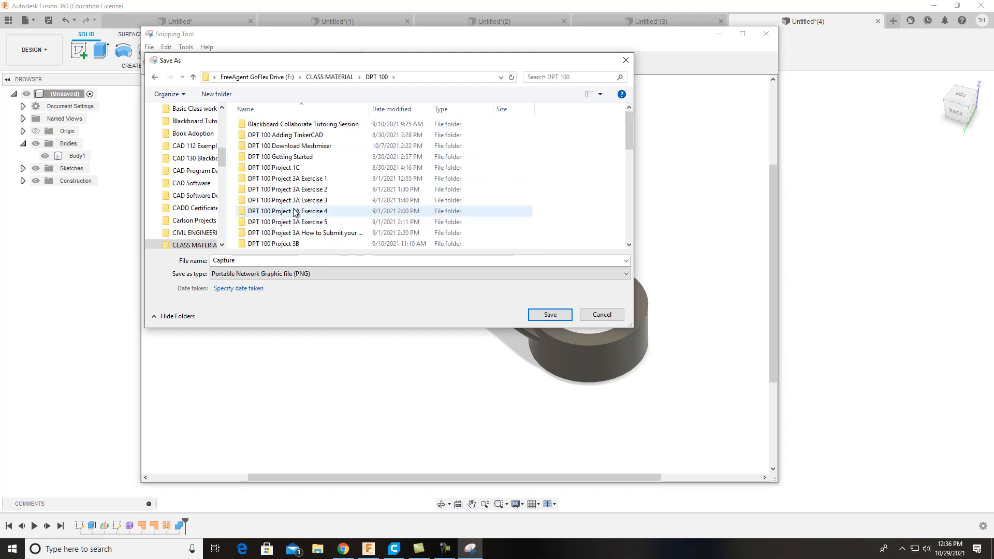
pyautogui.scroll(-1, 321, 202)
pyautogui.scroll(1, 322, 203)
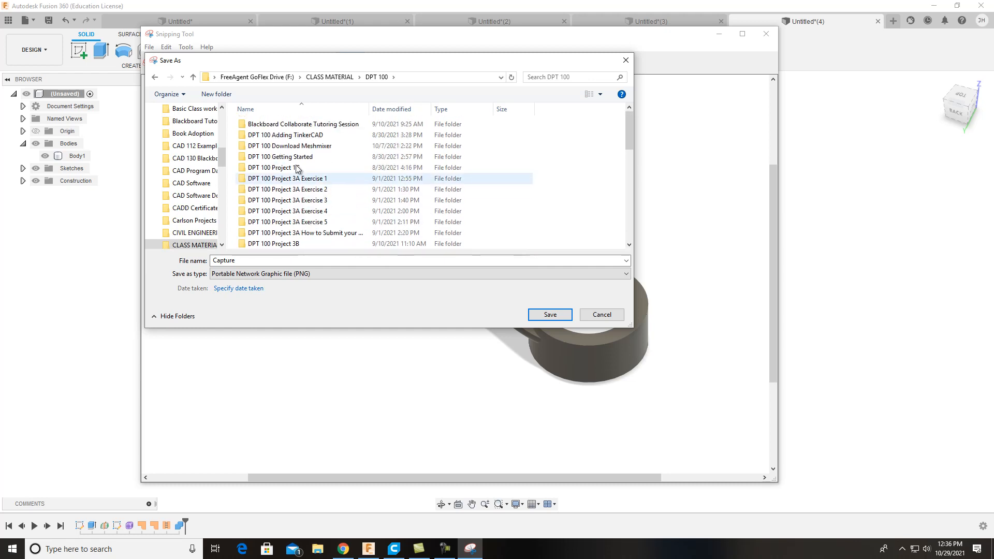
# Create a folder named "Week 8" inside DPT 100 and open it
pyautogui.click(216, 93)
pyautogui.write('Week 8')
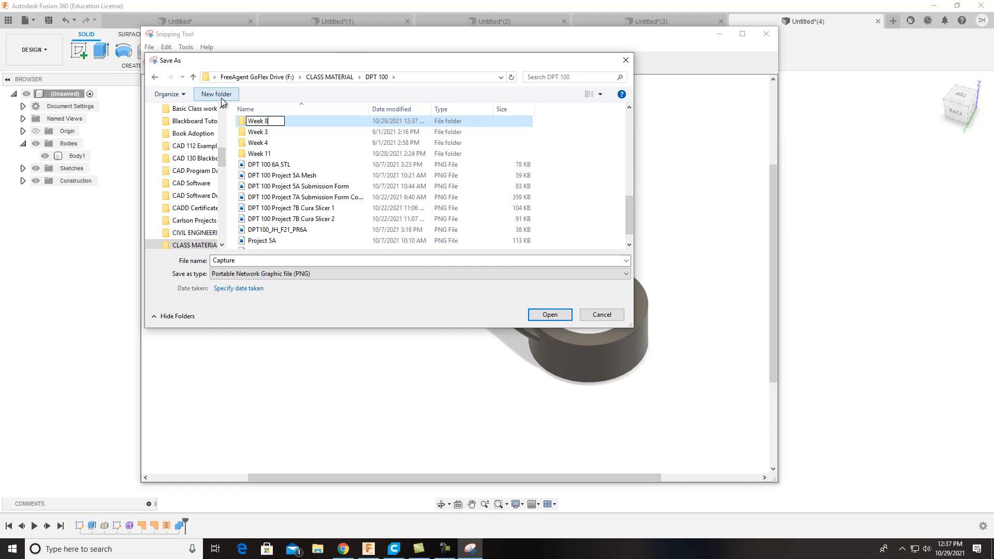
pyautogui.doubleClick(245, 124)
# Save the snip as a PNG named "Project 8A Combining Solid Model with Sculpting Mesh", and minimize Snipping Tool
pyautogui.doubleClick(327, 260)
pyautogui.write('Project 8A Combining Solid Model with Sculp')
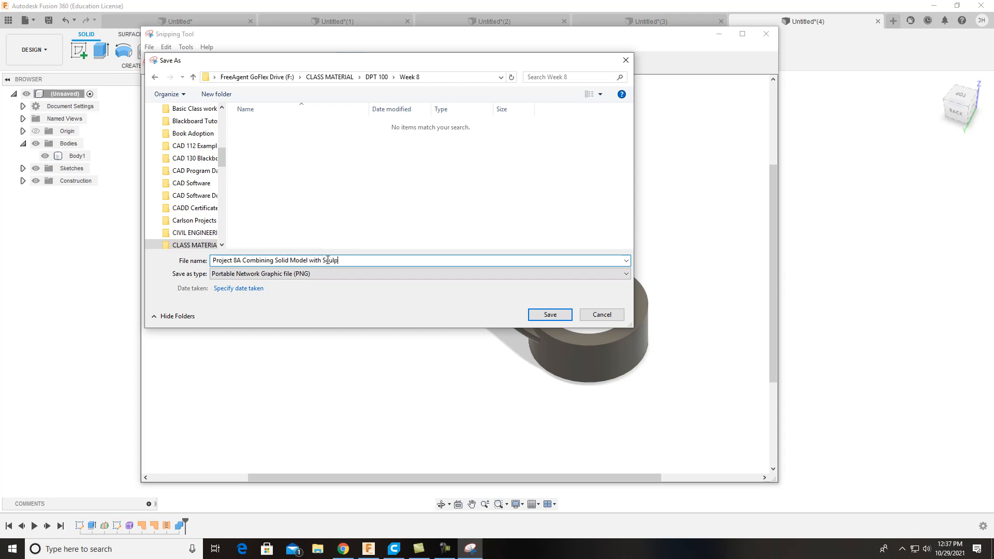
pyautogui.write('g Mesh')
pyautogui.click(552, 314)
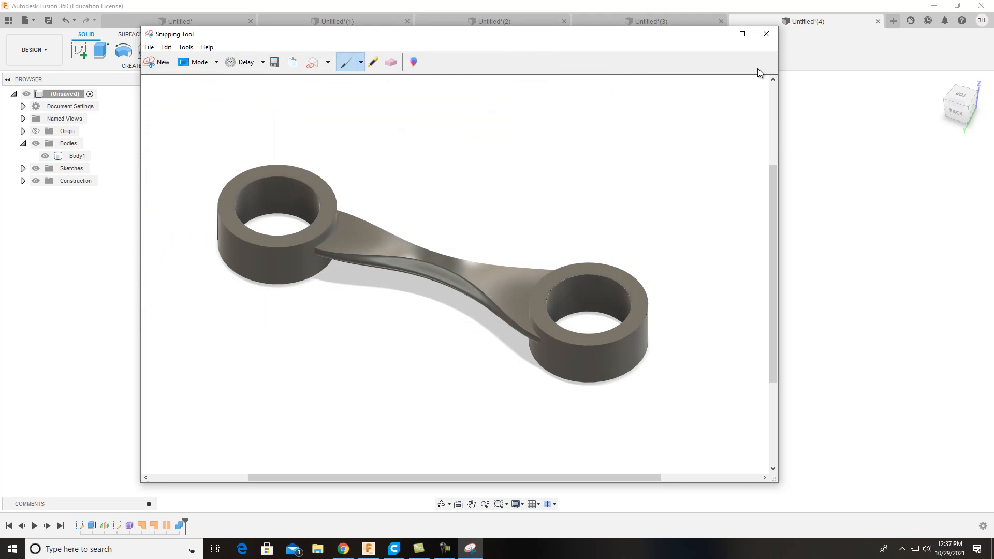
pyautogui.click(719, 34)
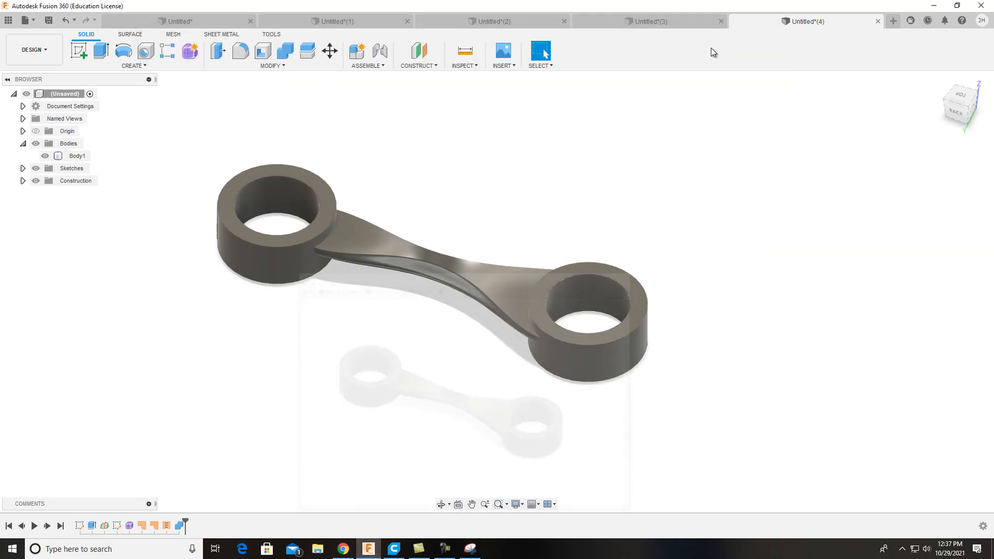
# Start a 3D Print export of the combined body with its mesh preview shown, and move the settings dialog beside the model
pyautogui.click(26, 22)
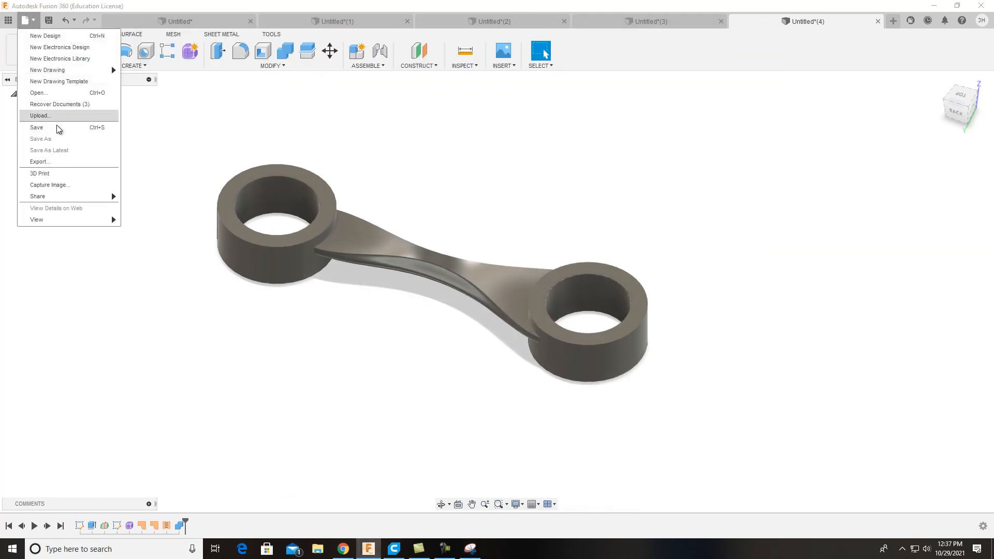
pyautogui.click(56, 177)
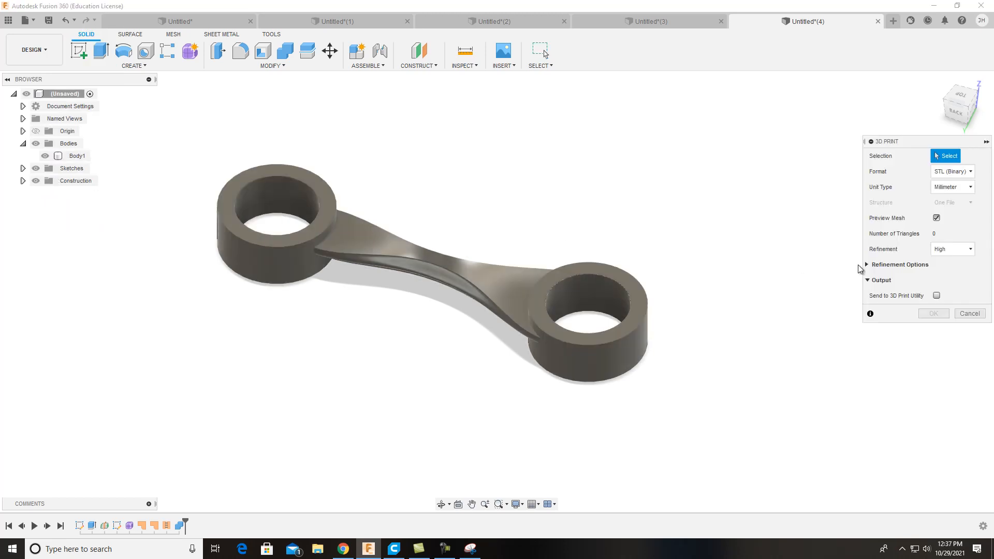
pyautogui.click(646, 305)
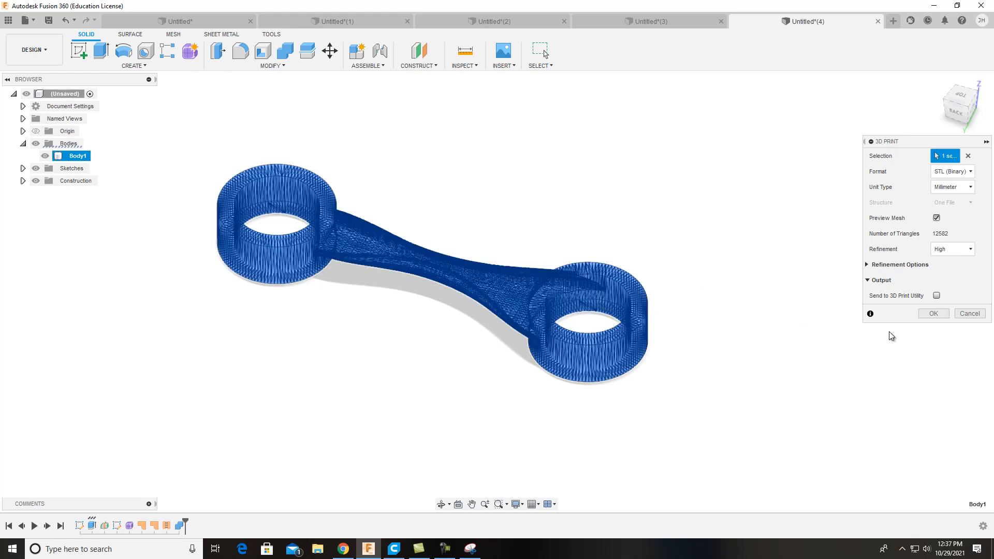
pyautogui.moveTo(913, 142); pyautogui.dragTo(714, 96)
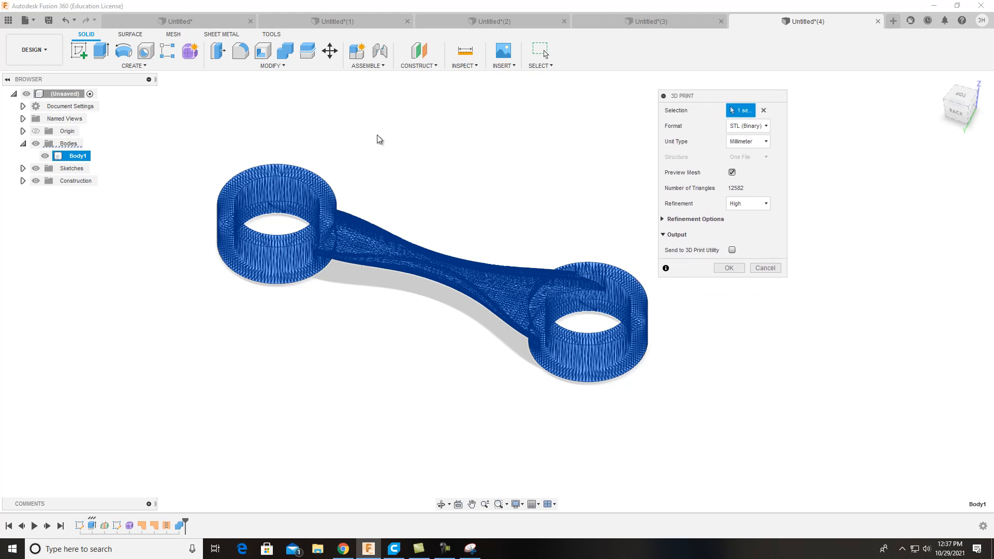
# Switch to Snipping Tool and capture a new rectangular snip of the triangulated part together with the 3D Print settings
pyautogui.click(62, 550)
pyautogui.write('snipping tool')
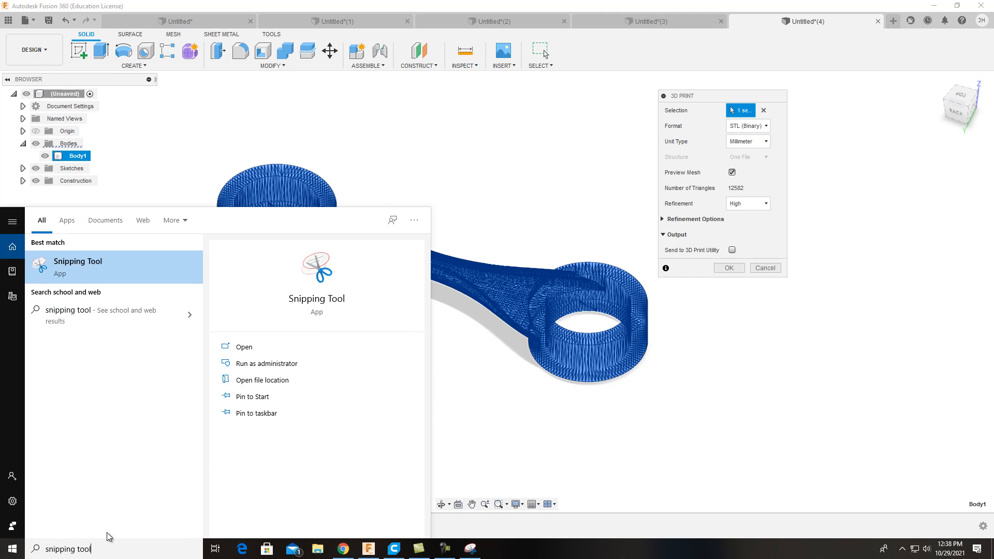
pyautogui.press('Return')
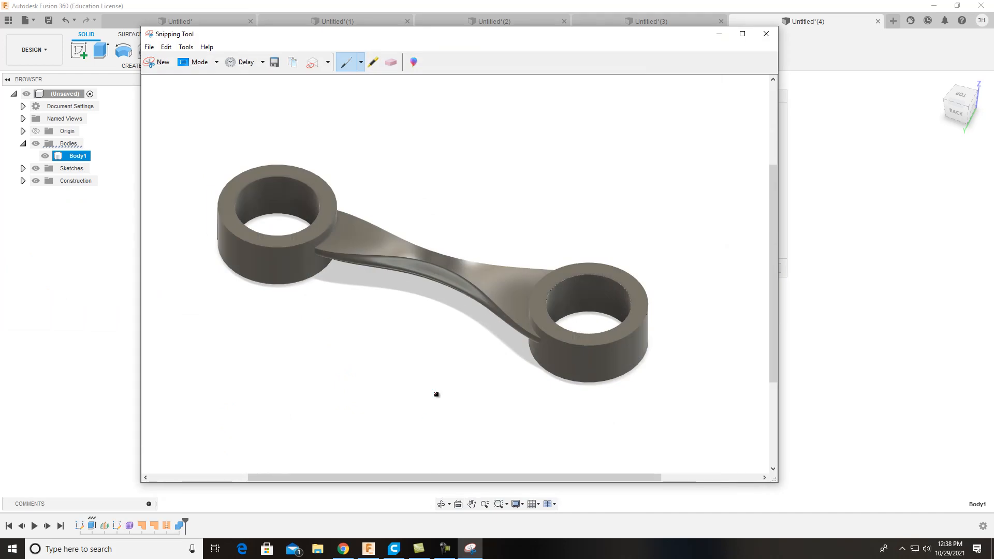
pyautogui.click(149, 46)
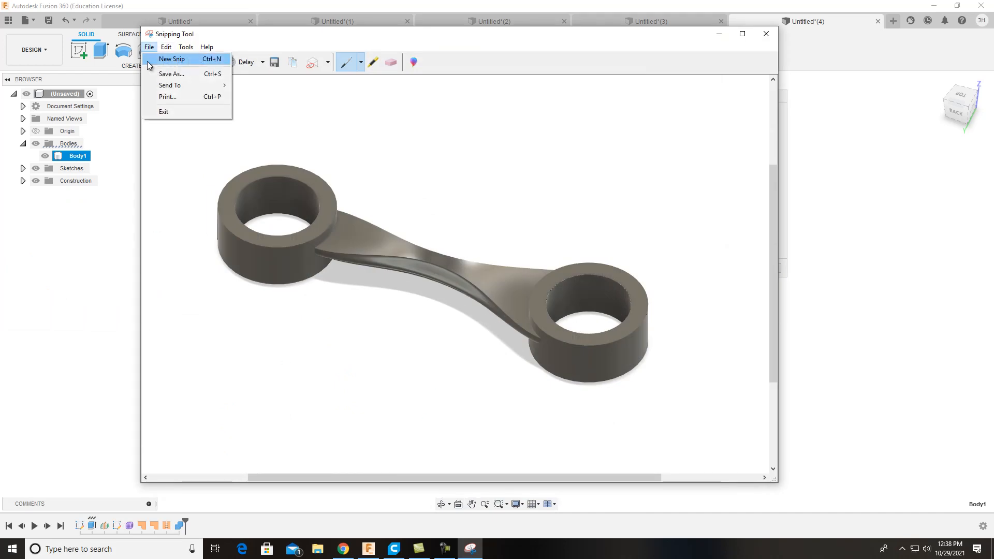
pyautogui.click(166, 59)
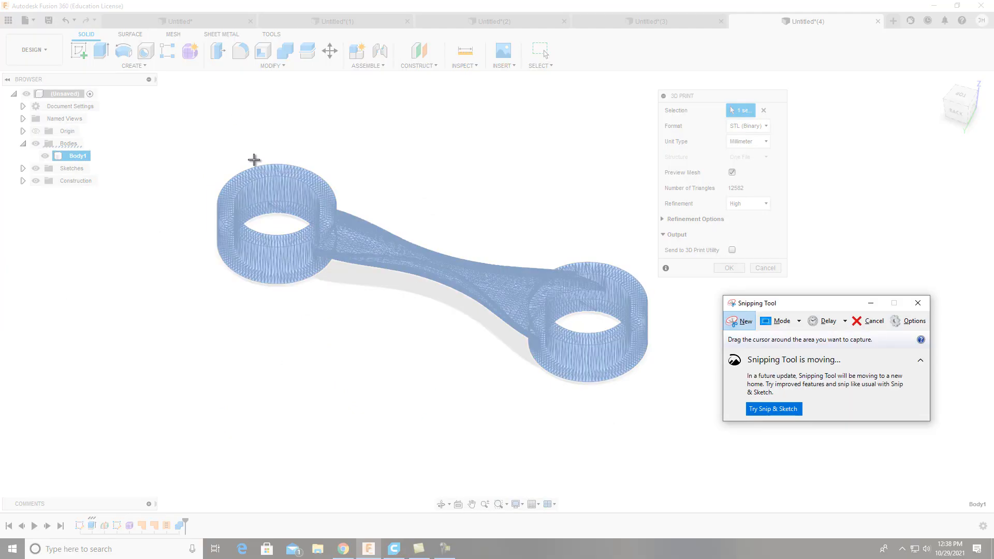
pyautogui.moveTo(189, 78); pyautogui.dragTo(821, 391)
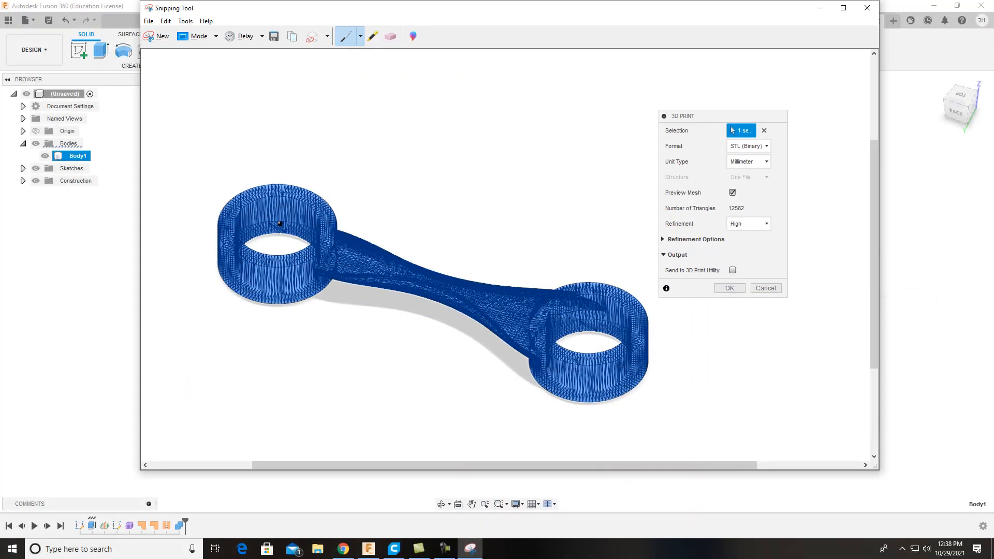
# Save the snip in Week 8 as a PNG named "Project 8A Combining Solid Model with Sculpting Mesh STL TRIANGulation", and close Snipping Tool
pyautogui.click(149, 20)
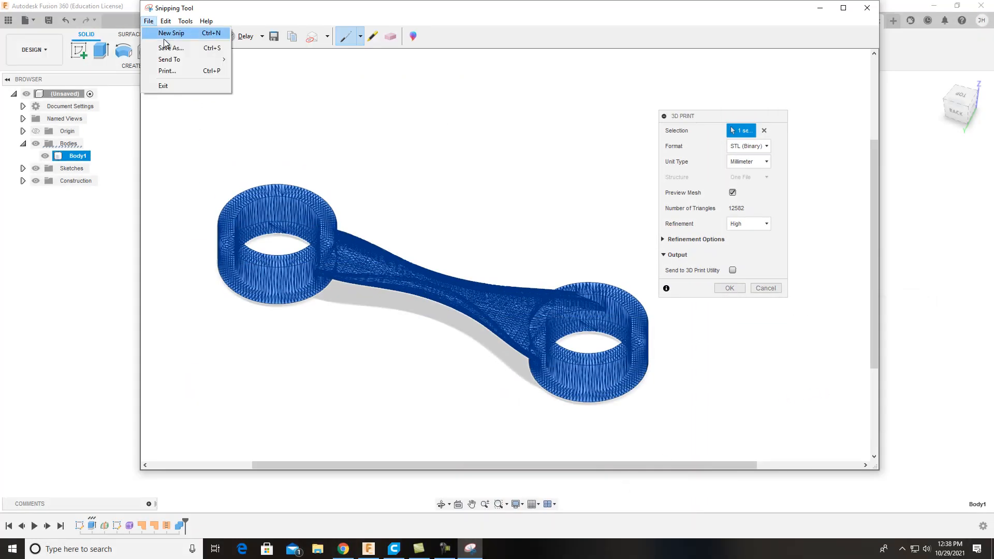
pyautogui.click(170, 48)
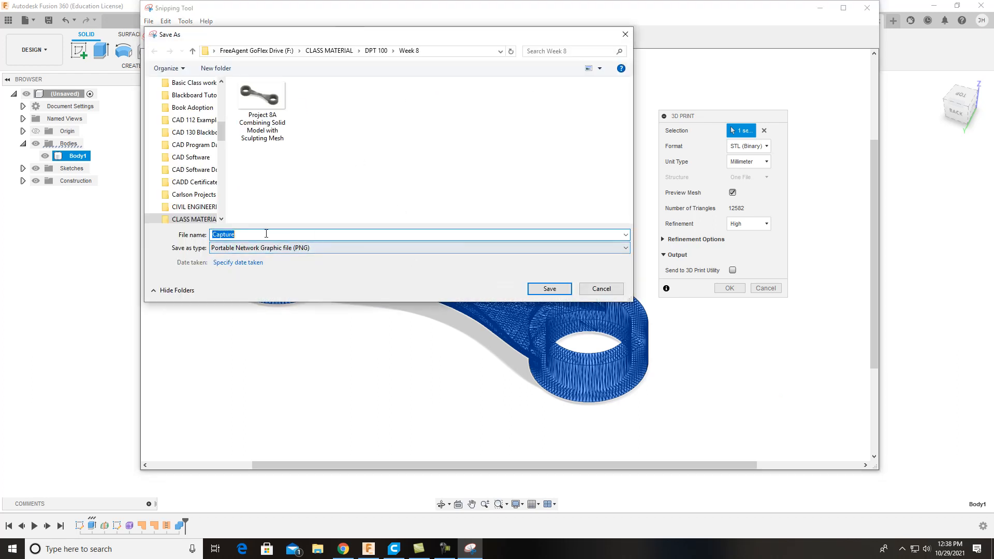
pyautogui.write('Sn')
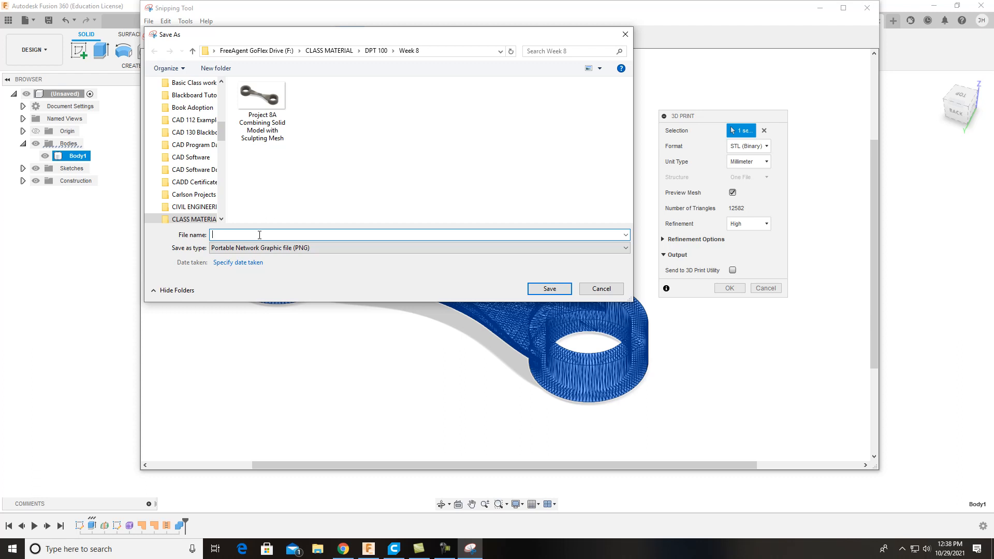
pyautogui.write('Project 8A')
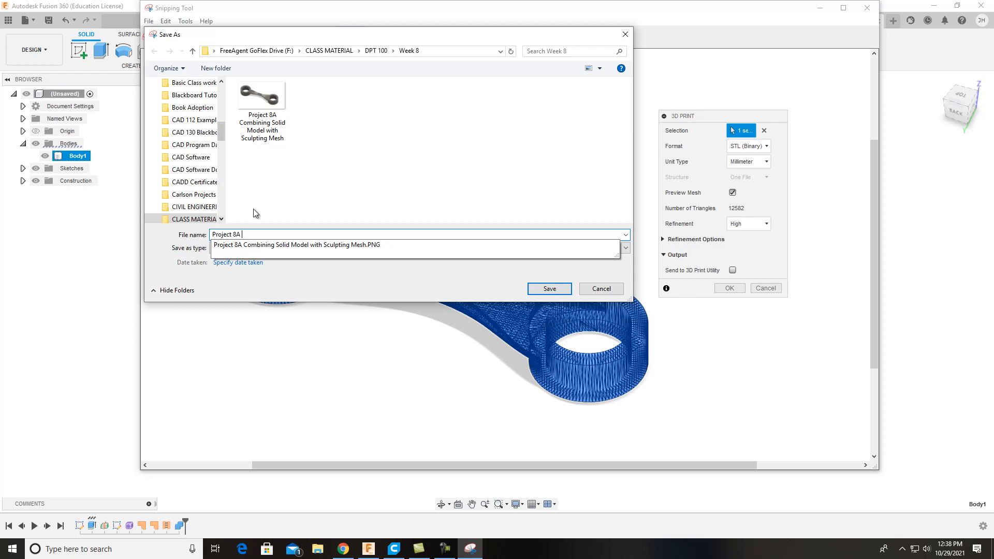
pyautogui.click(309, 244)
pyautogui.click(396, 234)
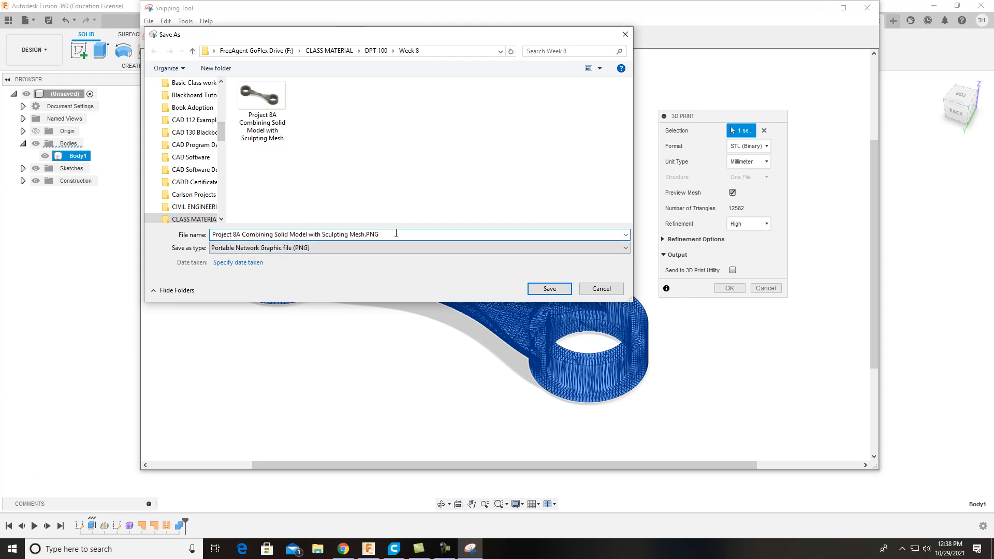
pyautogui.press('BackSpace')
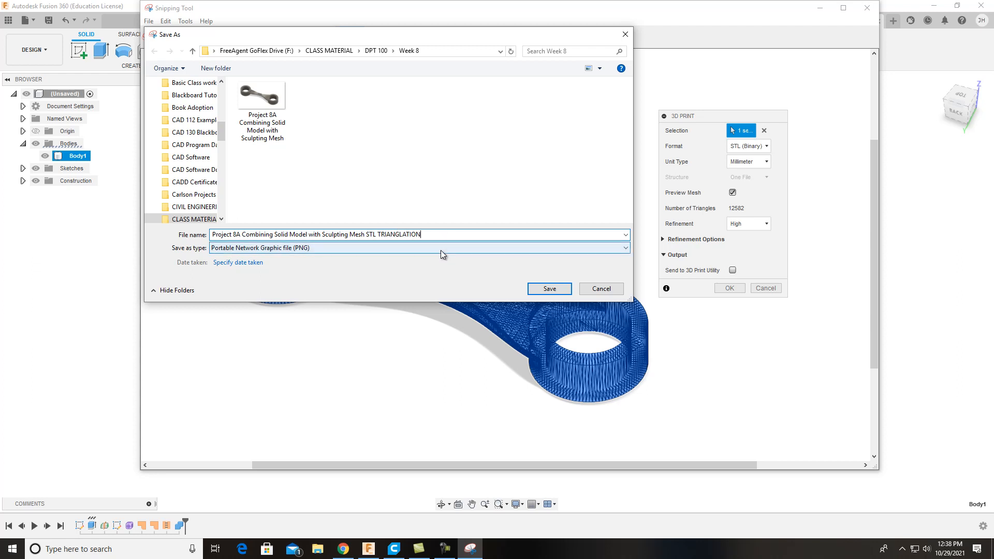
pyautogui.press('BackSpace')
pyautogui.press('BackSpace')
pyautogui.press('BackSpace')
pyautogui.press('BackSpace')
pyautogui.write('ulation')
pyautogui.click(549, 289)
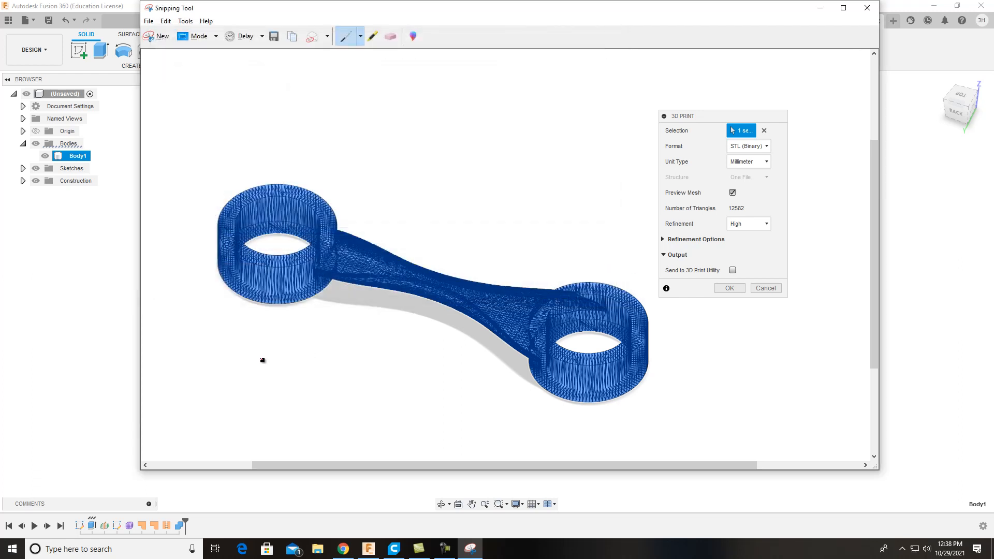
pyautogui.click(868, 9)
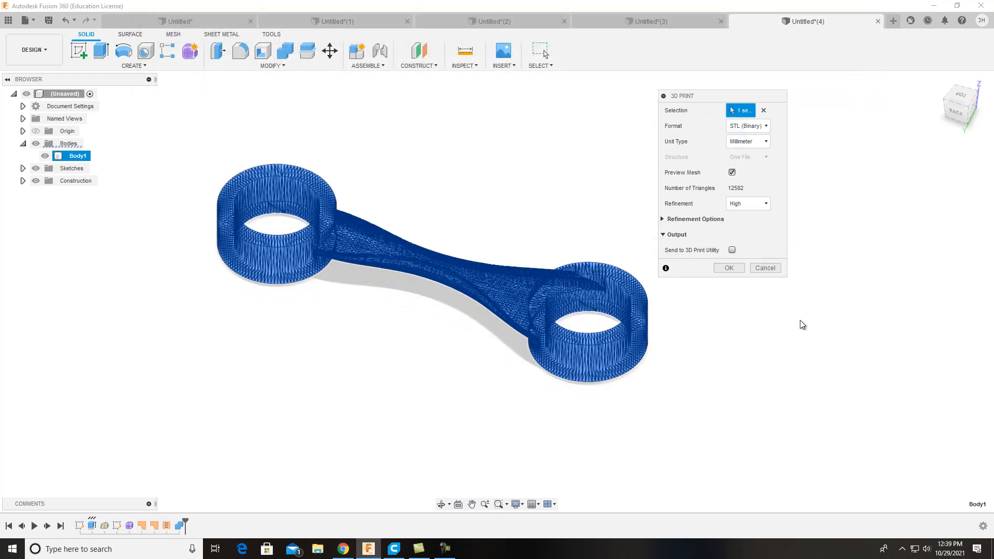
# Confirm the 3D Print export and browse to the Week 8 folder under CLASS MATERIAL > DPT 100 on FreeAgent GoFlex Drive (F:)
pyautogui.click(738, 269)
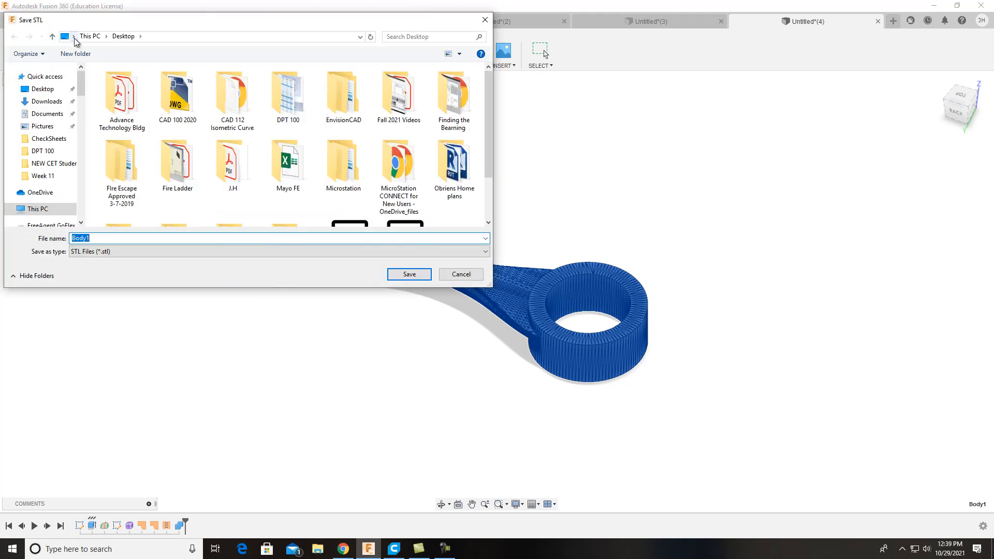
pyautogui.click(74, 36)
pyautogui.moveTo(194, 103)
pyautogui.mouseDown()
pyautogui.moveTo(196, 184)
pyautogui.moveTo(194, 115)
pyautogui.mouseUp()
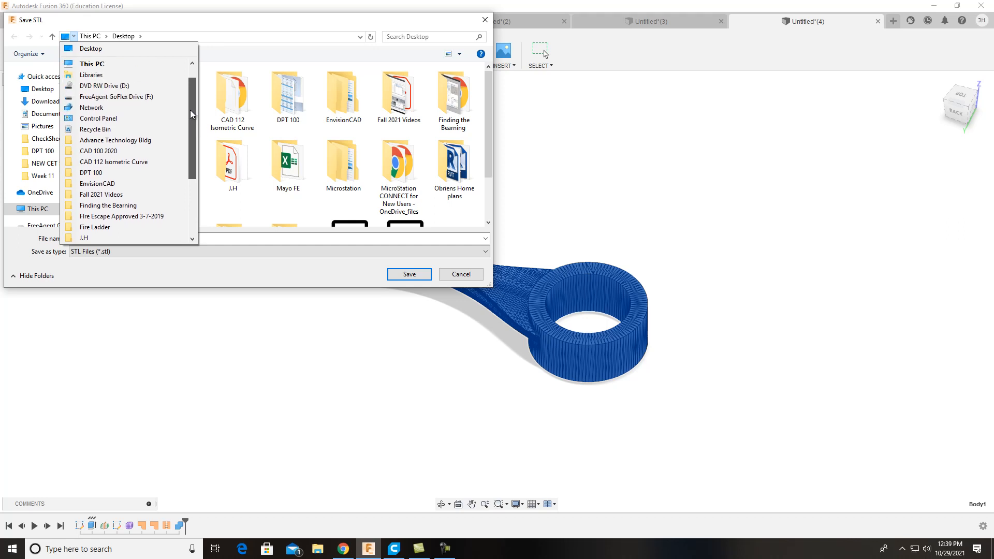
pyautogui.click(135, 99)
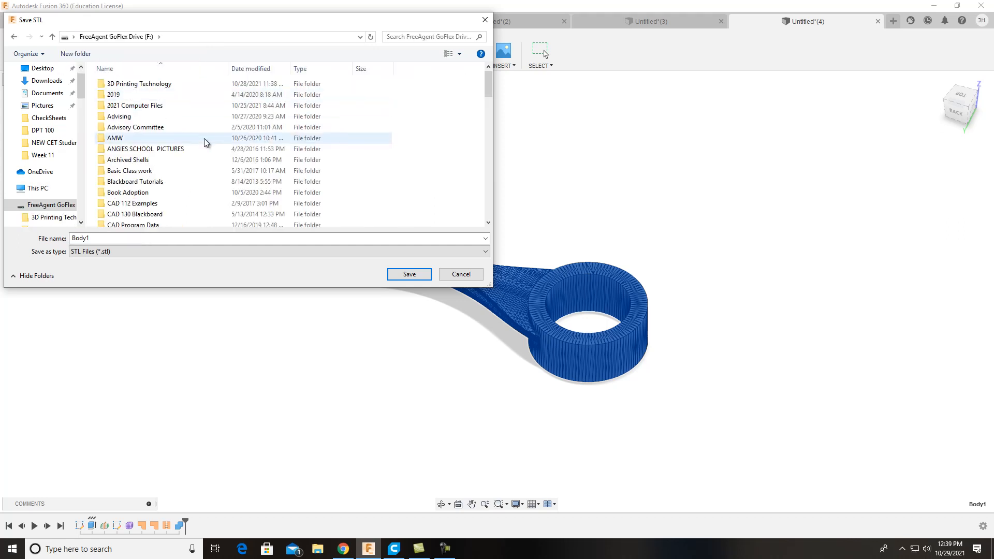
pyautogui.scroll(-3, 207, 142)
pyautogui.doubleClick(136, 199)
pyautogui.scroll(-2, 124, 196)
pyautogui.doubleClick(122, 188)
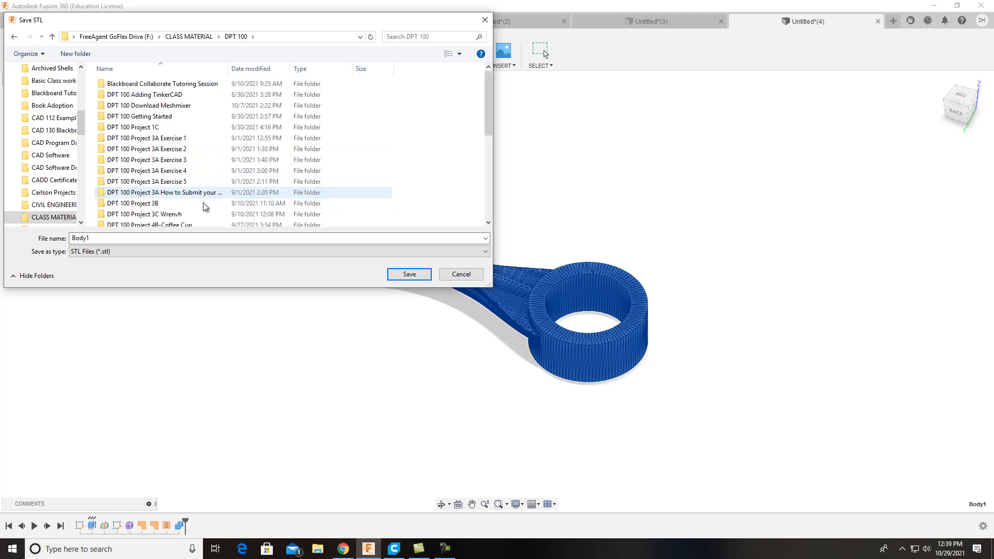
pyautogui.scroll(-1, 245, 218)
pyautogui.scroll(-5, 246, 218)
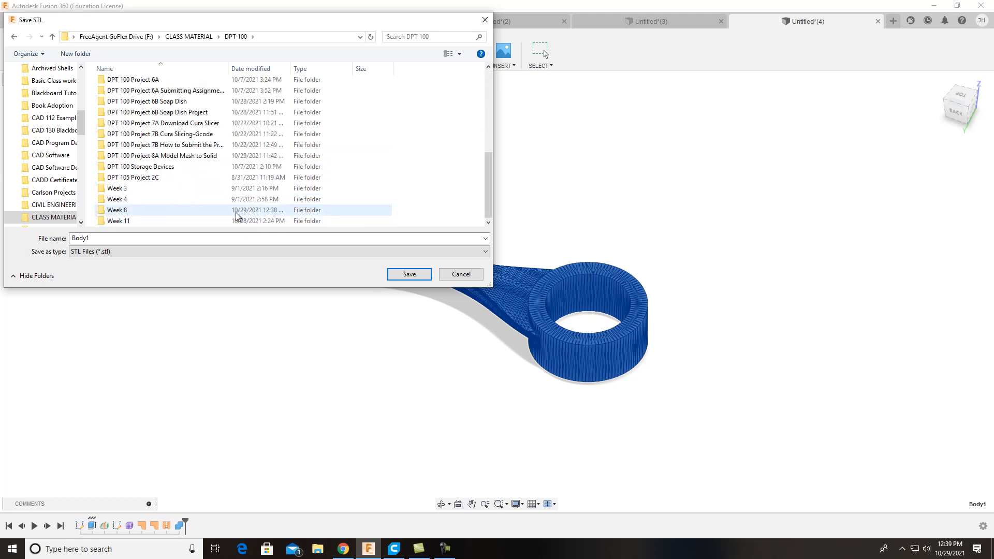
pyautogui.click(130, 212)
pyautogui.doubleClick(131, 212)
# Save the body as an STL file named "Project 8A Gcode"
pyautogui.click(139, 239)
pyautogui.write('Project 8A')
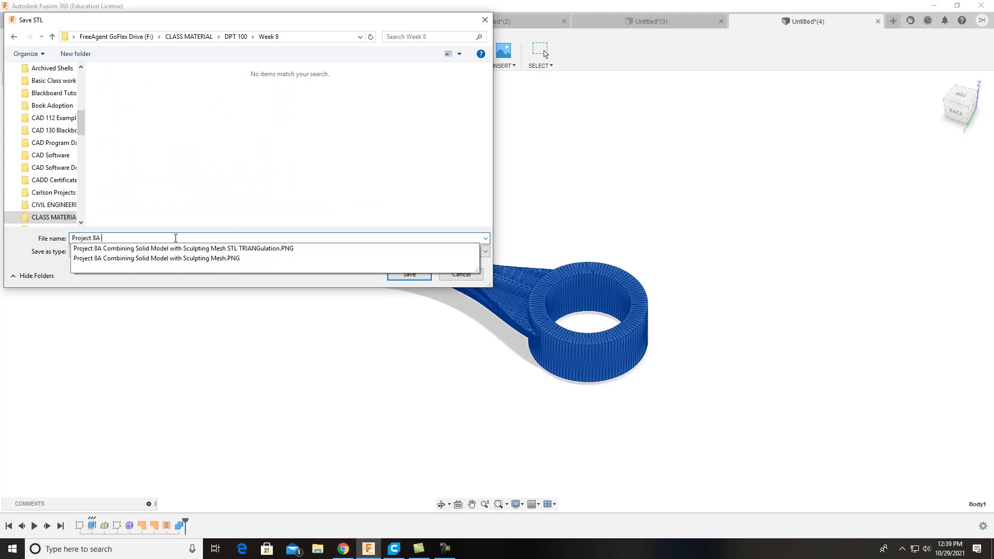
pyautogui.write(' Gcode')
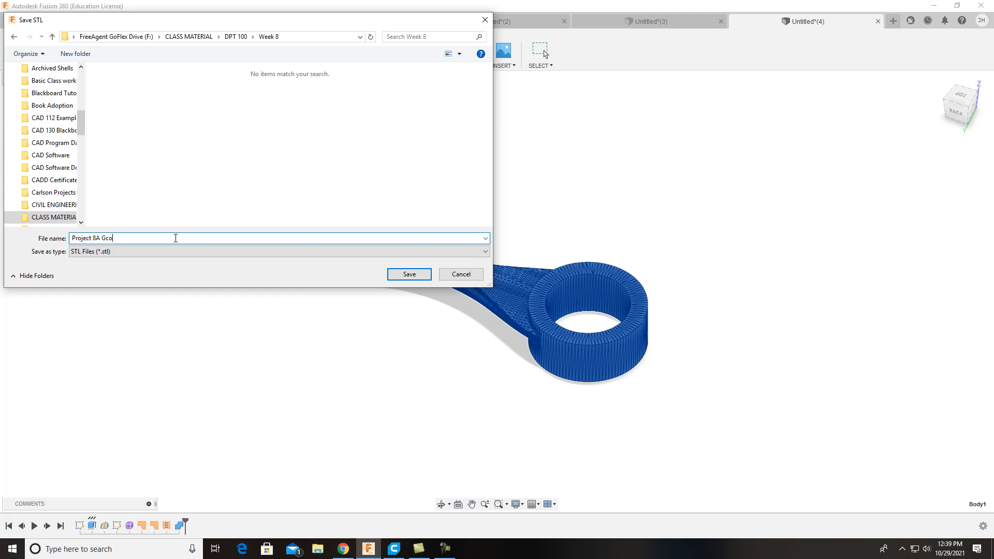
pyautogui.click(409, 274)
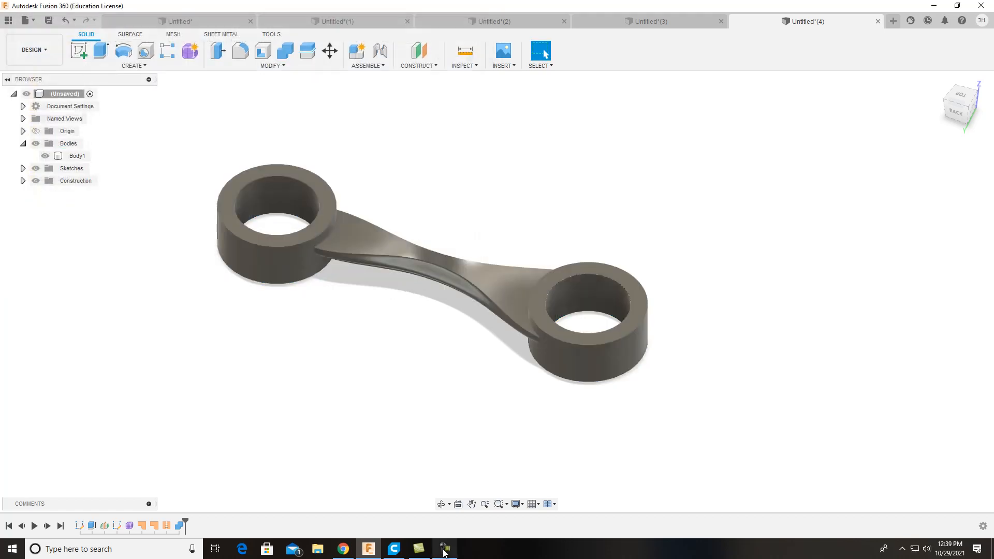
# Switch to Ultimaker Cura and start a new project, clearing the old model from the build plate
pyautogui.click(394, 548)
pyautogui.scroll(-2, 631, 301)
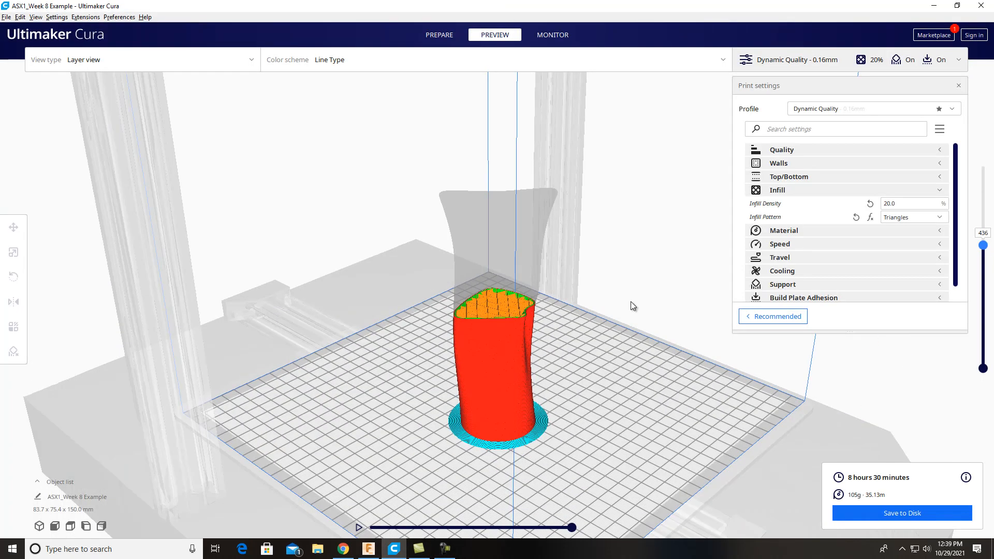
pyautogui.scroll(-1, 631, 301)
pyautogui.moveTo(560, 302); pyautogui.dragTo(408, 307, button='right')
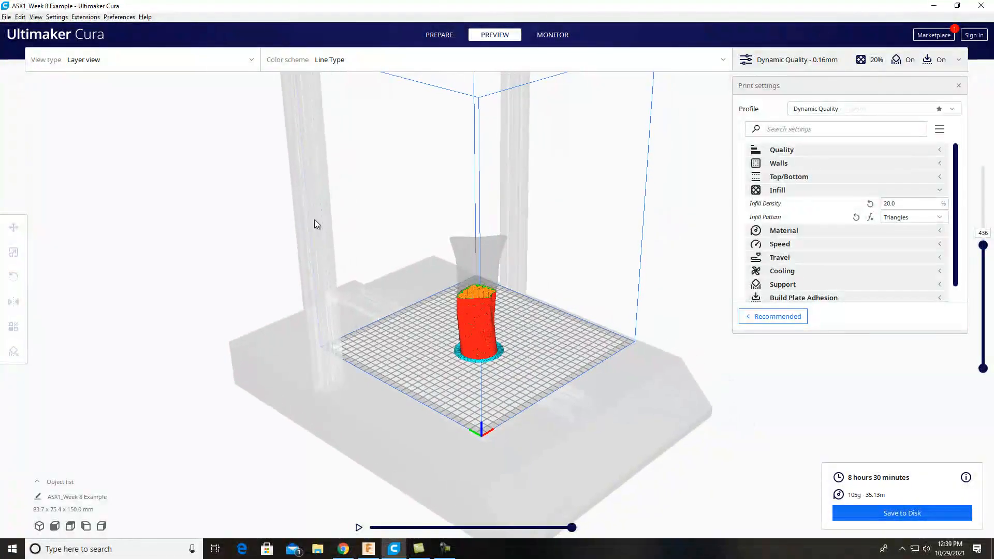
pyautogui.click(5, 18)
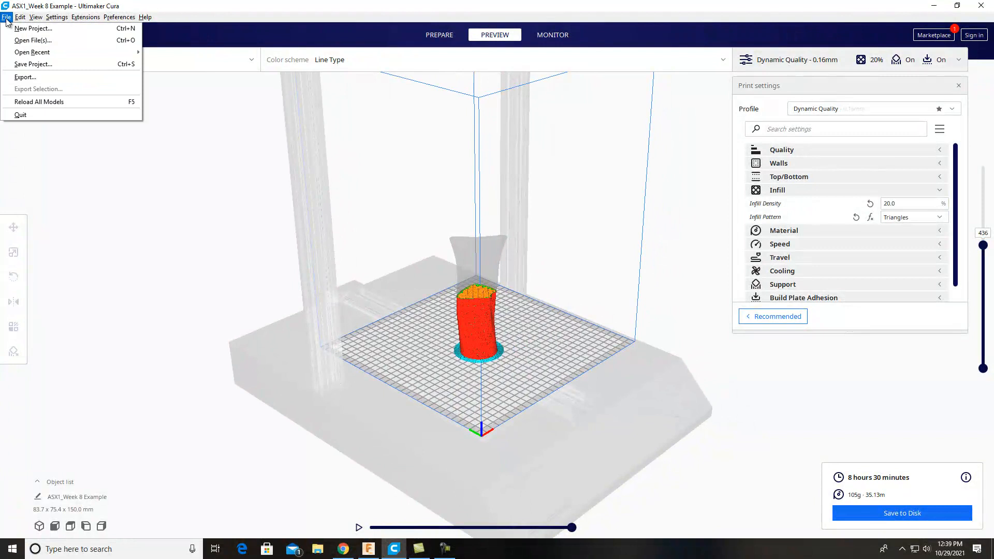
pyautogui.click(30, 29)
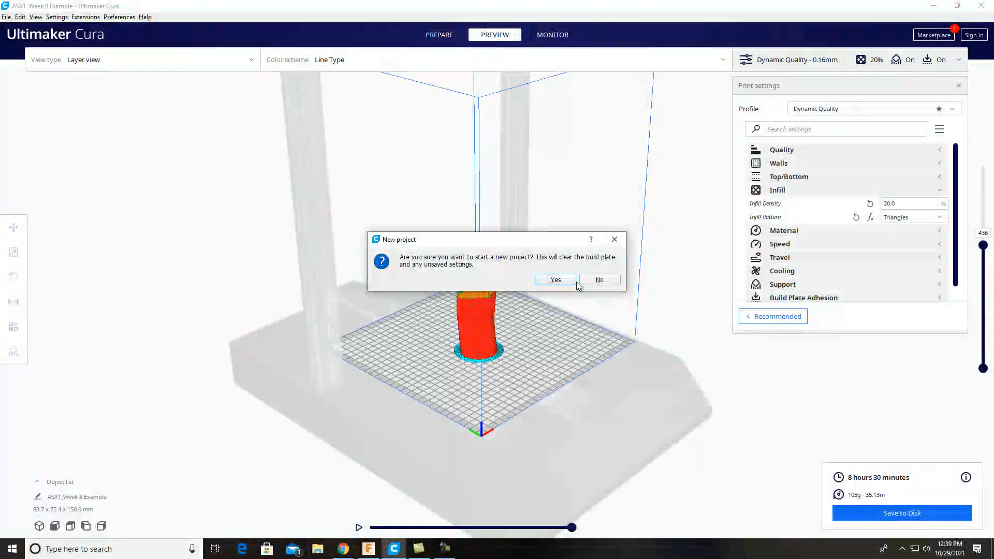
pyautogui.click(566, 281)
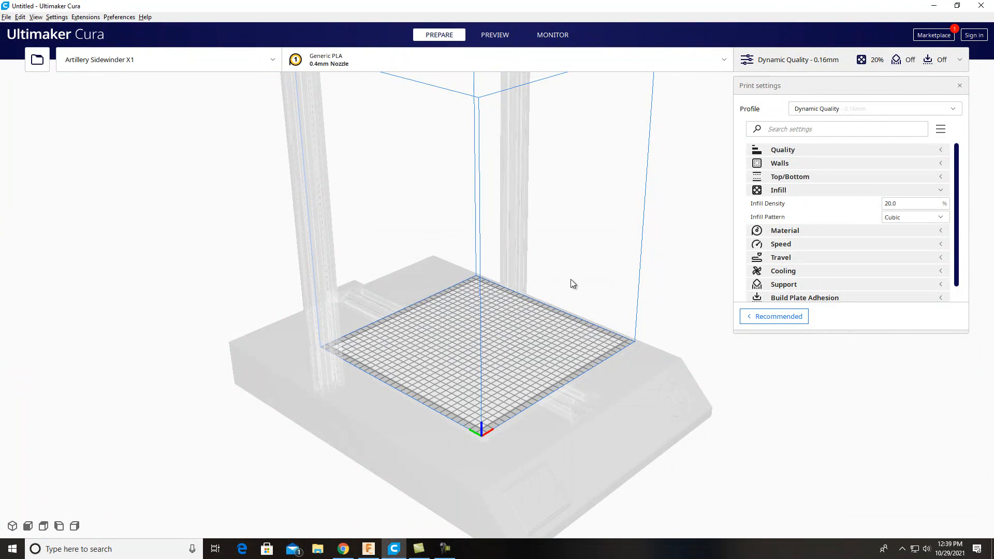
# Load the "Project 8A Gcode" STL from CLASS MATERIAL > DPT 100 > Week 8 on FreeAgent GoFlex Drive (F:) onto the build plate
pyautogui.click(36, 60)
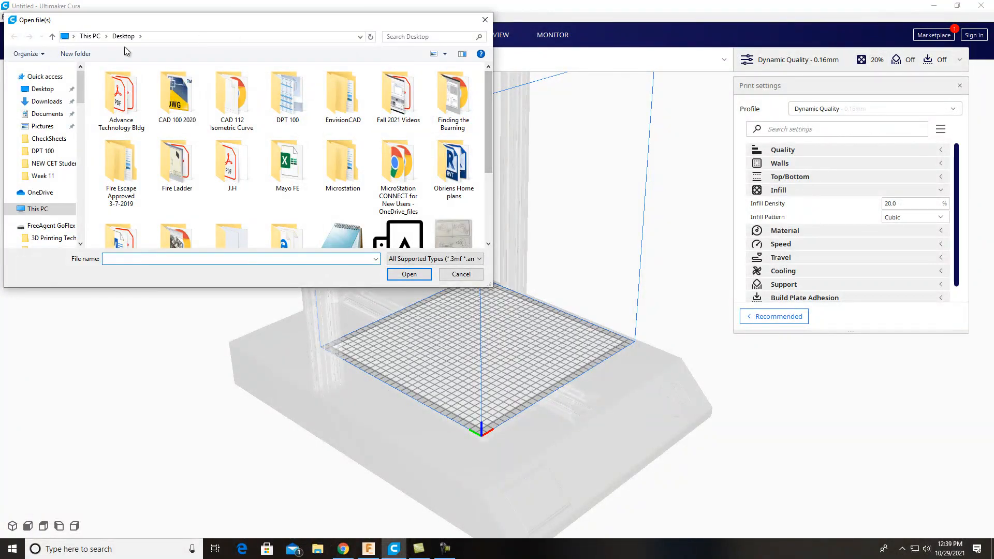
pyautogui.click(73, 36)
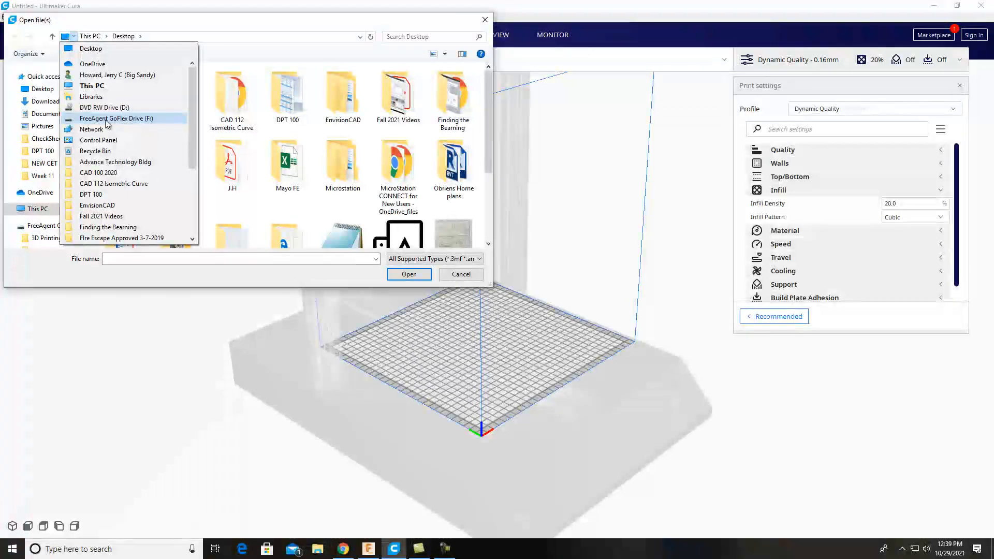
pyautogui.click(106, 122)
pyautogui.scroll(-3, 171, 196)
pyautogui.doubleClick(153, 199)
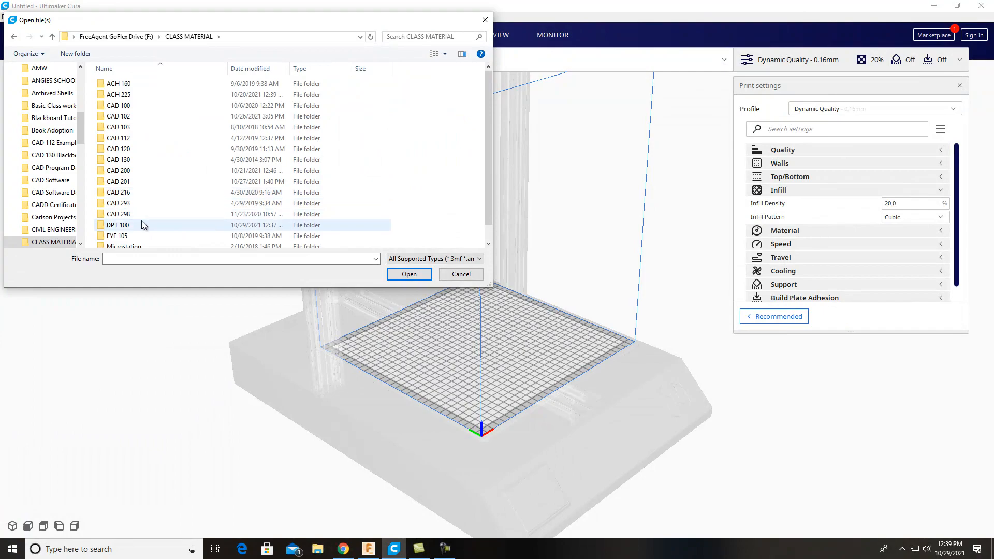
pyautogui.doubleClick(138, 224)
pyautogui.scroll(-5, 206, 182)
pyautogui.scroll(-1, 206, 180)
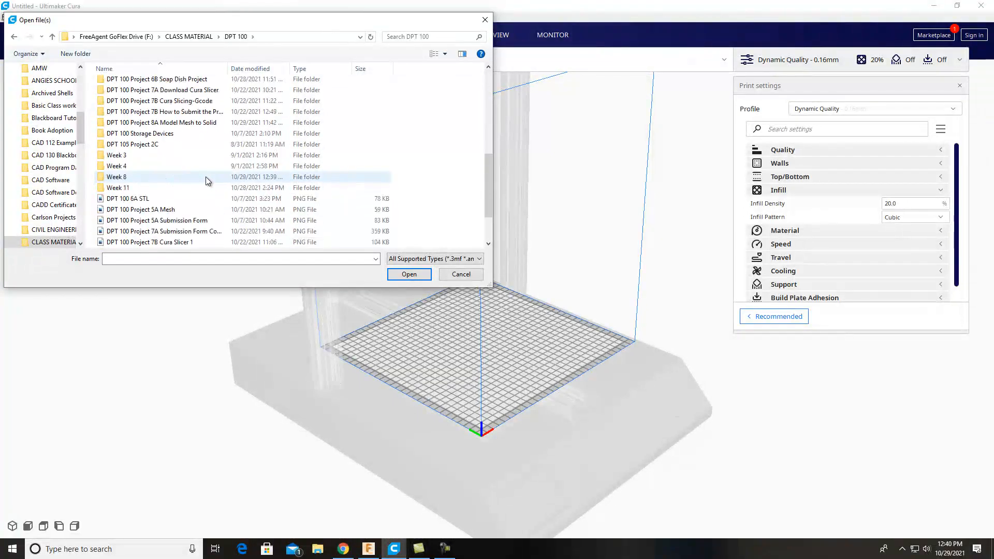
pyautogui.doubleClick(127, 177)
pyautogui.click(242, 117)
pyautogui.click(409, 274)
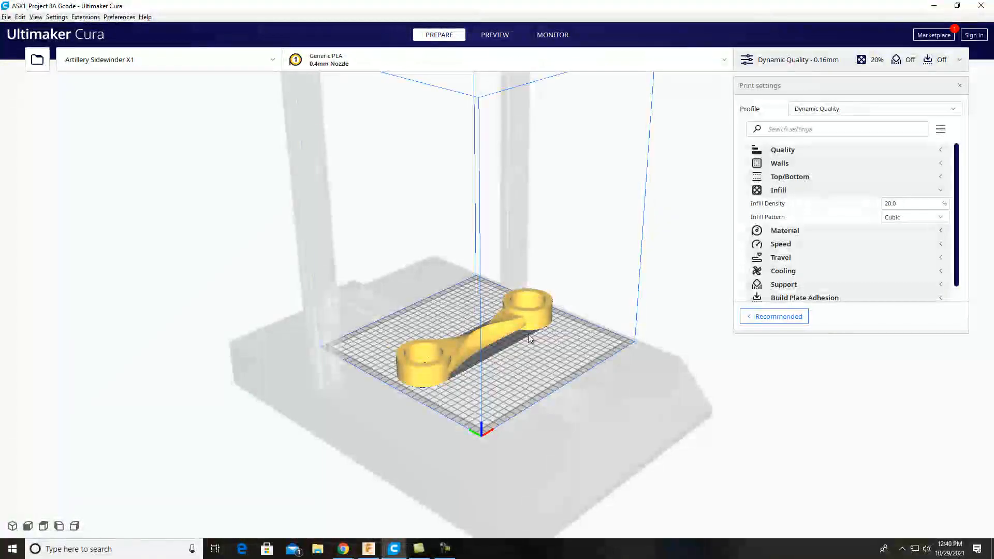
# Enable Support and Adhesion in the recommended print settings, keeping the 0.16 mm profile and 20% infill
pyautogui.scroll(3, 523, 342)
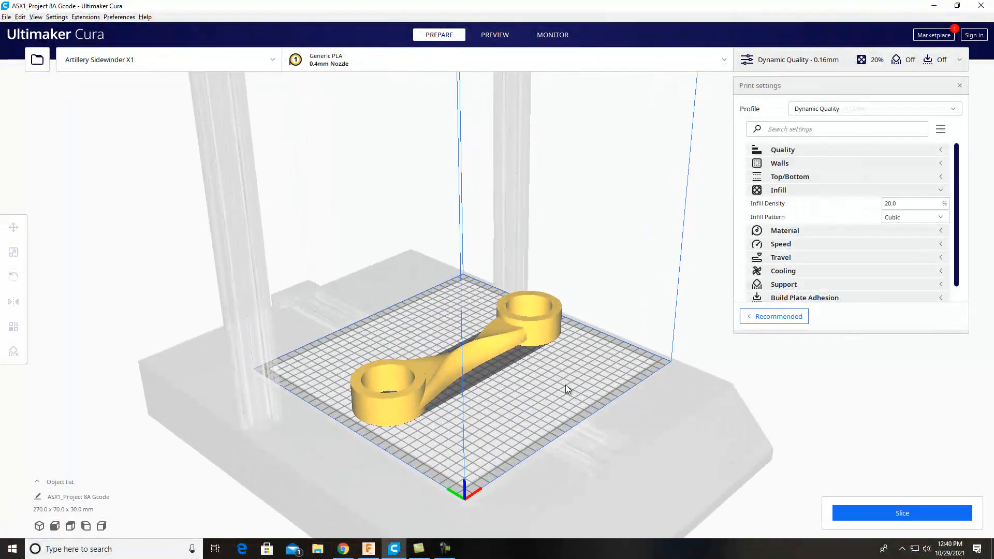
pyautogui.moveTo(566, 385); pyautogui.dragTo(500, 383, button='middle')
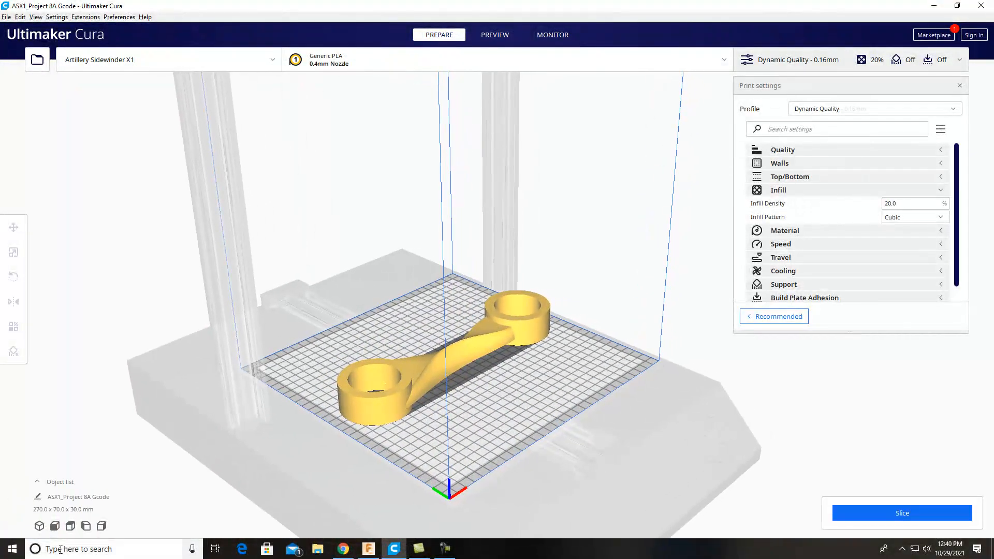
pyautogui.click(54, 526)
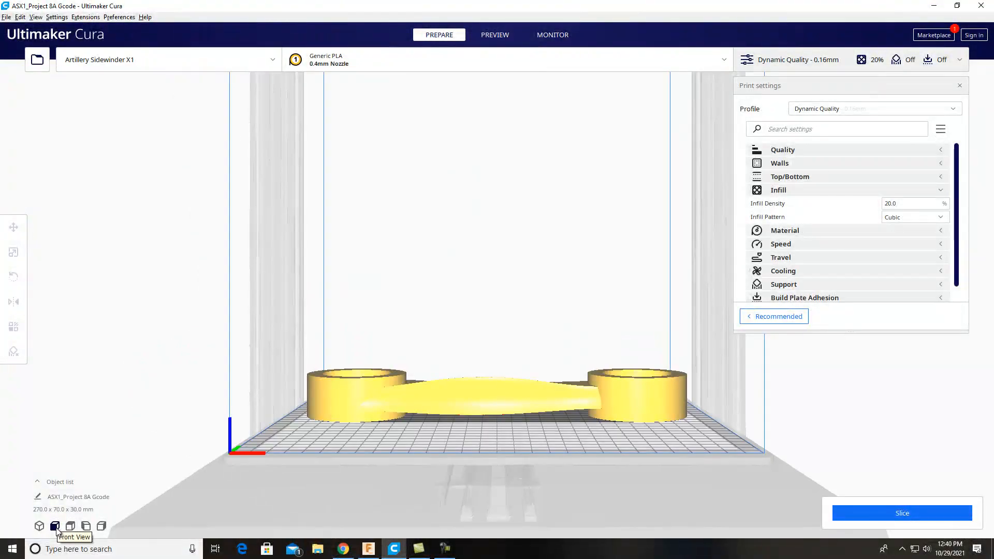
pyautogui.click(39, 526)
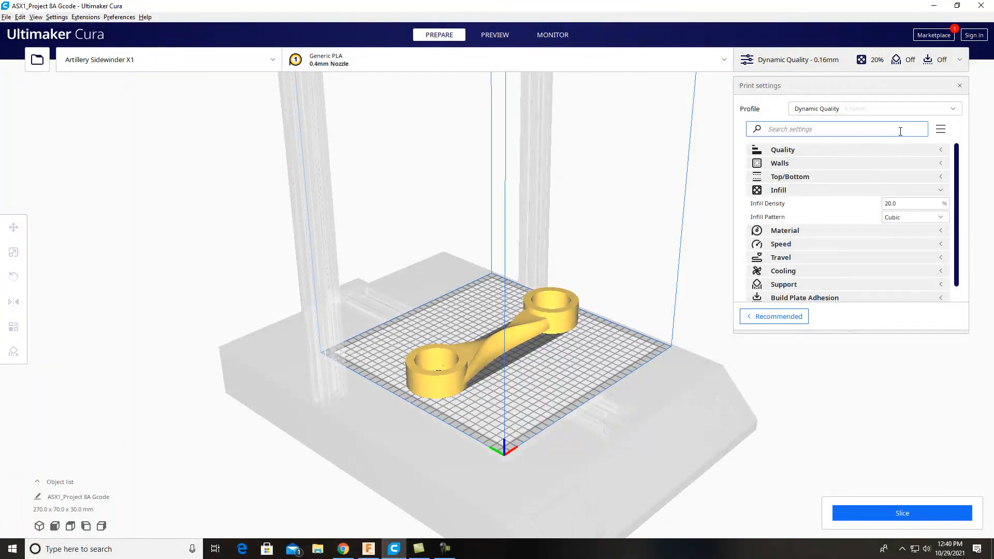
pyautogui.click(962, 85)
pyautogui.click(797, 58)
pyautogui.click(771, 316)
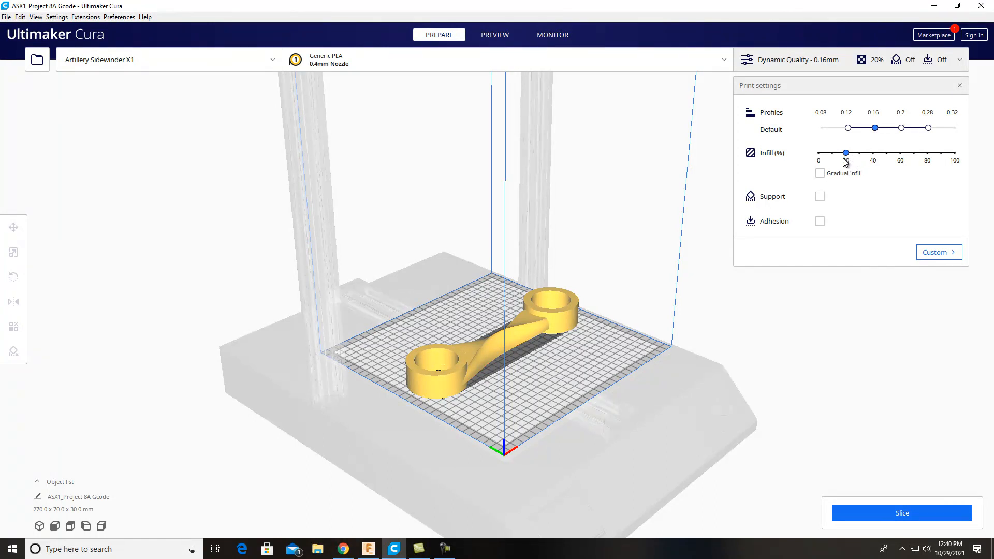
pyautogui.click(820, 198)
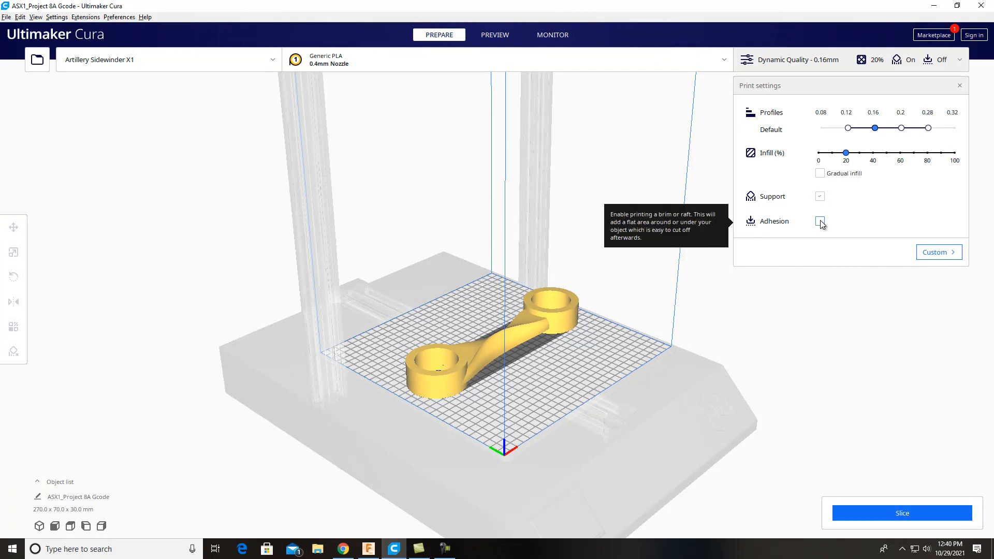
pyautogui.click(820, 223)
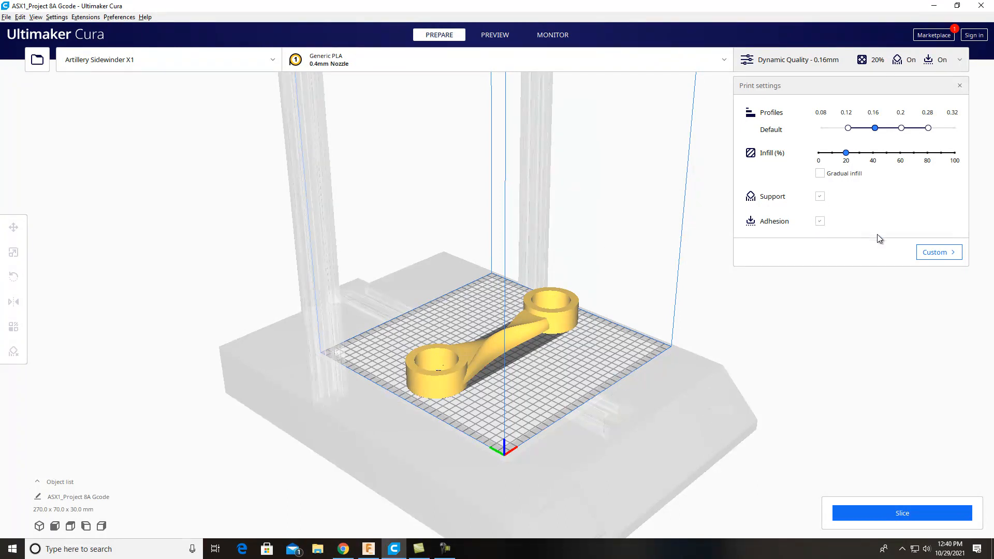
# Set the infill pattern to Gyroid in the custom print settings and slice the model
pyautogui.click(934, 254)
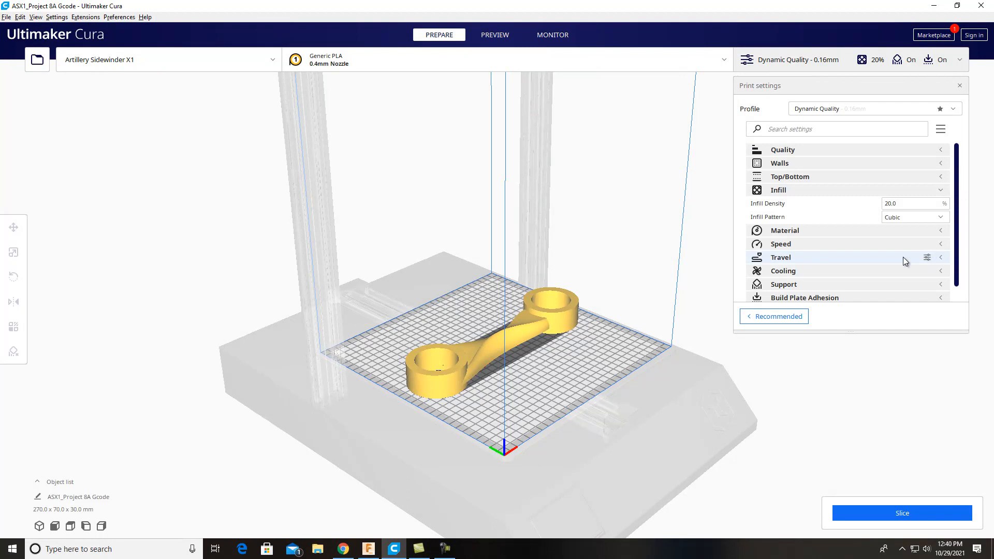
pyautogui.click(914, 219)
pyautogui.click(901, 379)
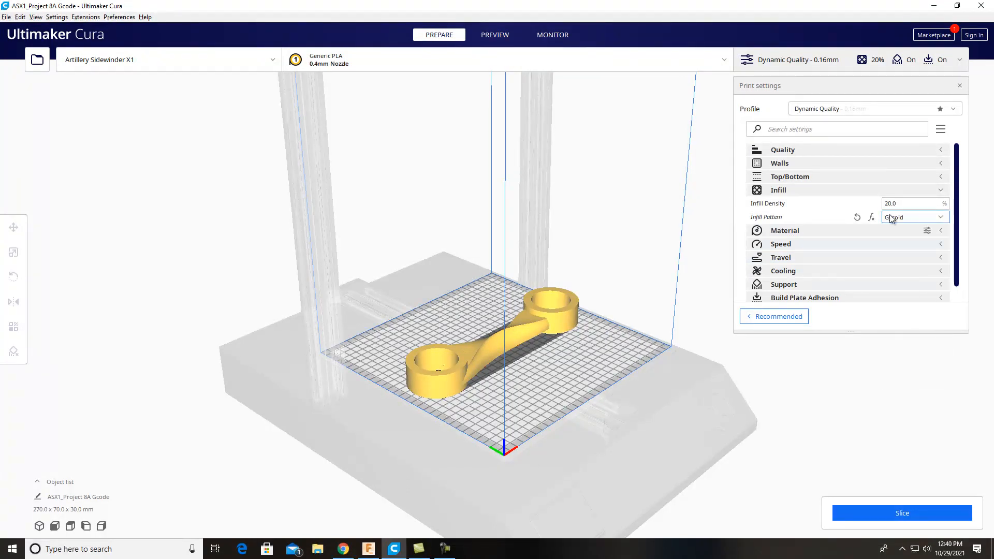
pyautogui.click(909, 517)
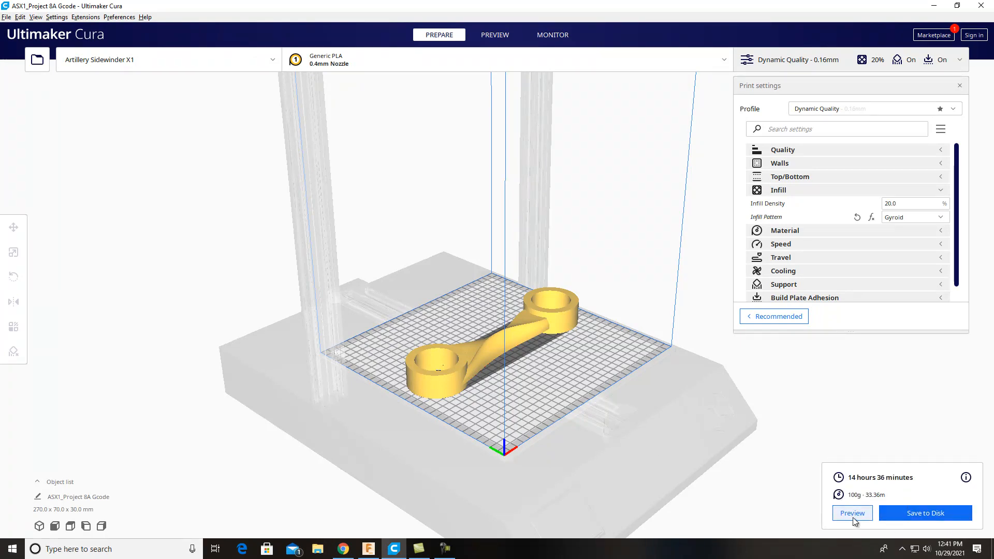
# Preview the sliced model and lower the displayed layers to layer 113 to expose the infill
pyautogui.click(496, 37)
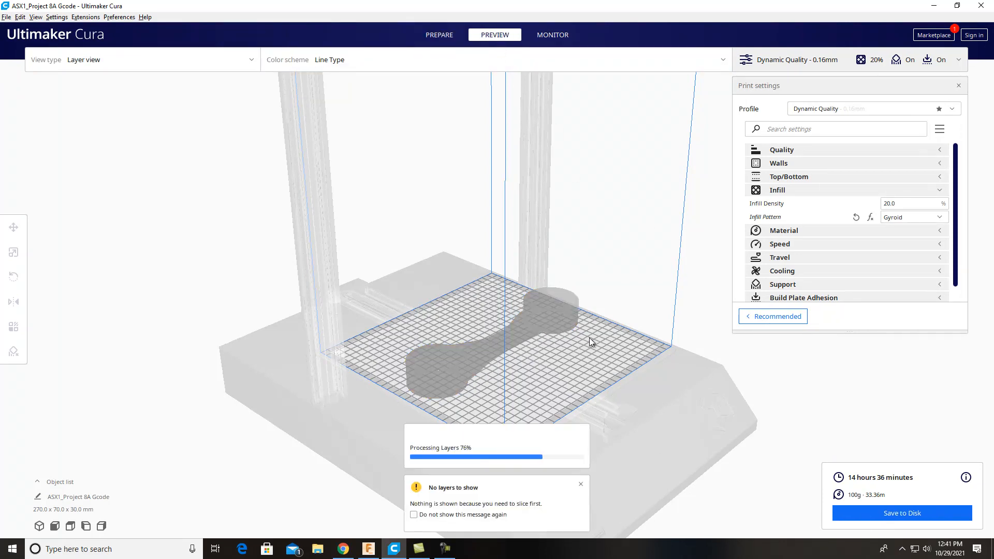
pyautogui.scroll(2, 598, 319)
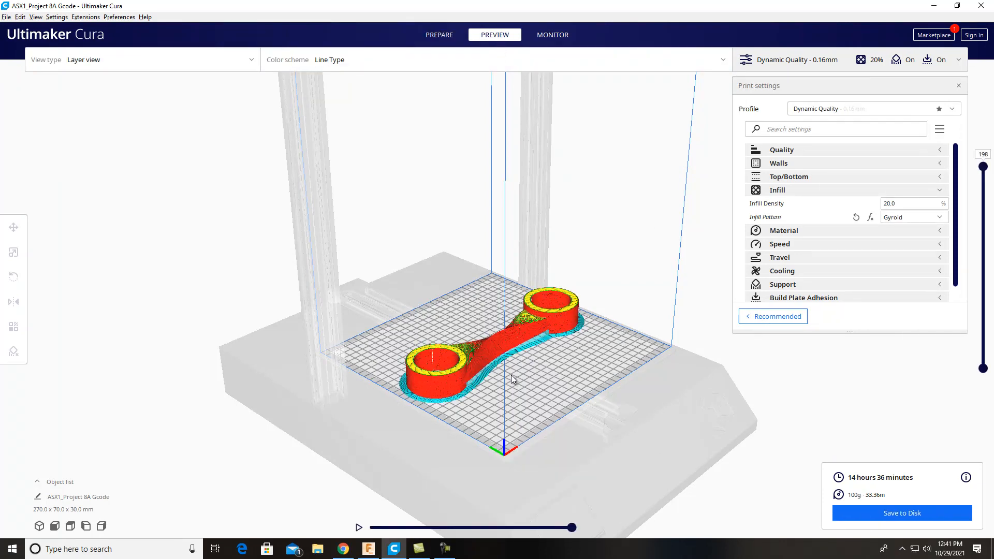
pyautogui.scroll(2, 511, 374)
pyautogui.scroll(3, 511, 374)
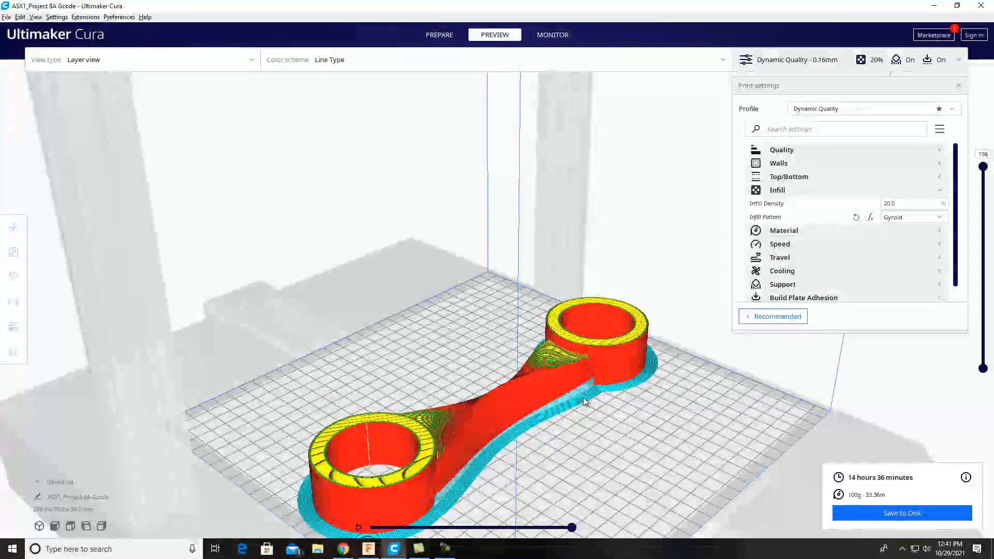
pyautogui.moveTo(984, 167); pyautogui.dragTo(992, 257)
pyautogui.scroll(3, 738, 411)
pyautogui.scroll(-6, 678, 404)
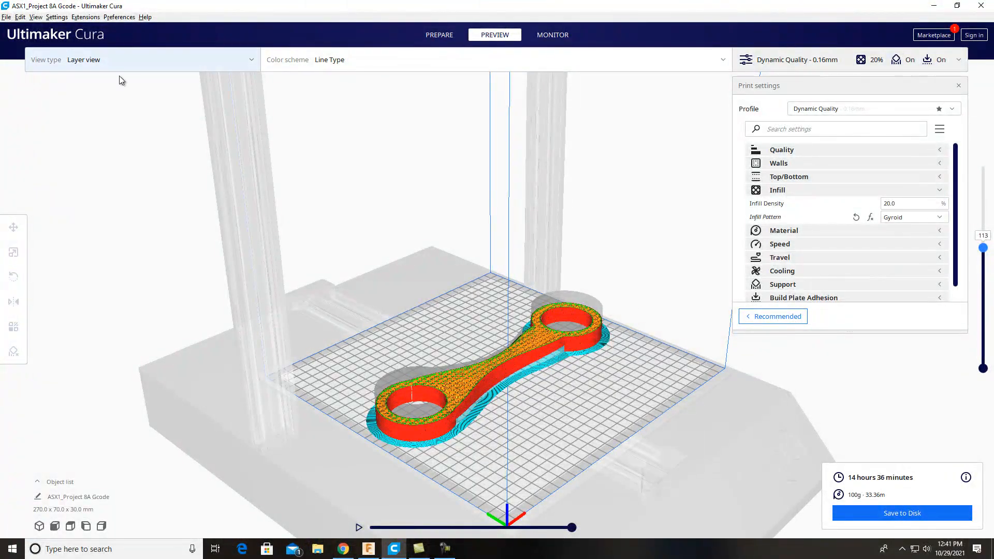
# Open Snipping Tool and capture a rectangular snip of the sliced model on the build plate
pyautogui.click(110, 543)
pyautogui.write('snipping tool')
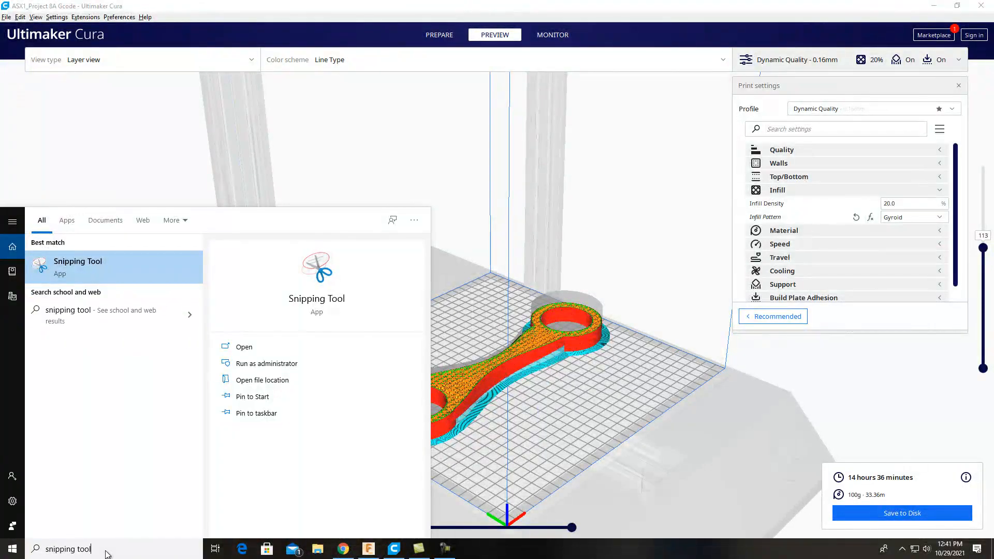
pyautogui.click(41, 259)
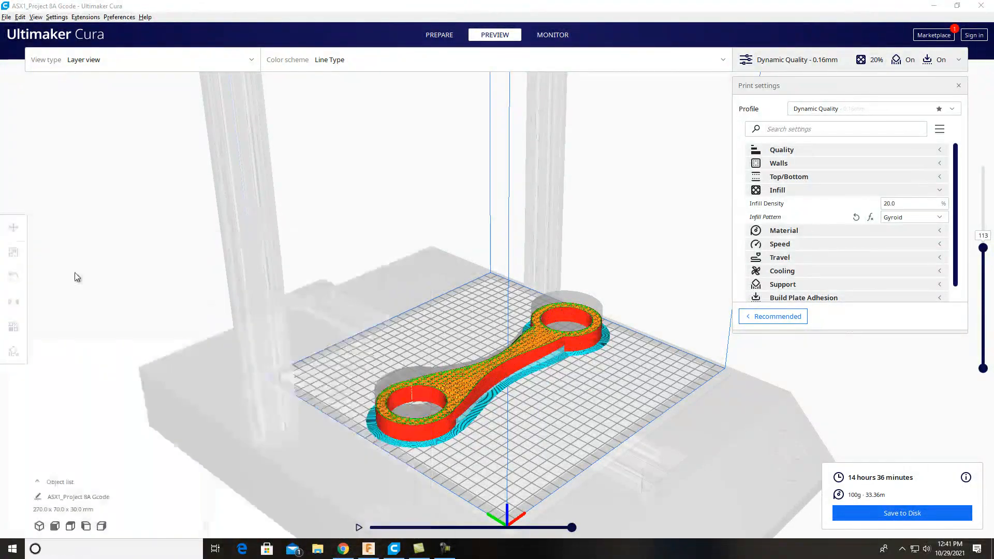
pyautogui.click(742, 321)
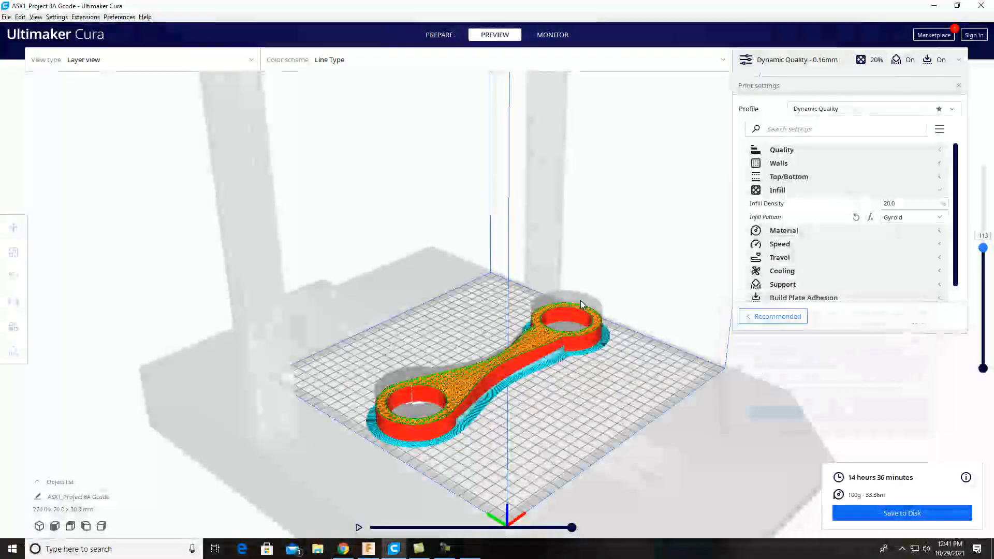
pyautogui.moveTo(234, 179); pyautogui.dragTo(716, 475)
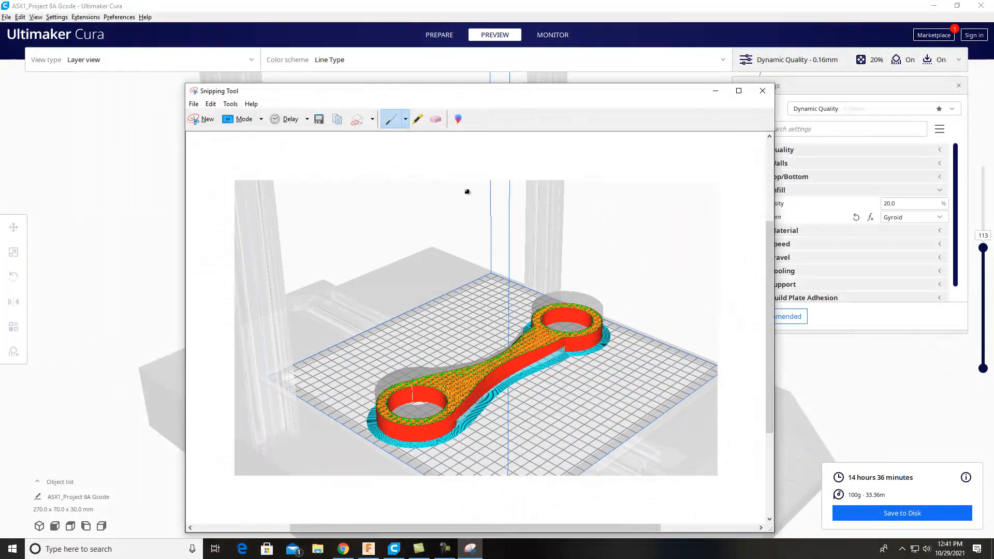
# Save the snip as a PNG named "Project 8A Combining Solid Model with Sculpting Mesh GCODE Image" in Week 8, and close Snipping Tool
pyautogui.click(200, 106)
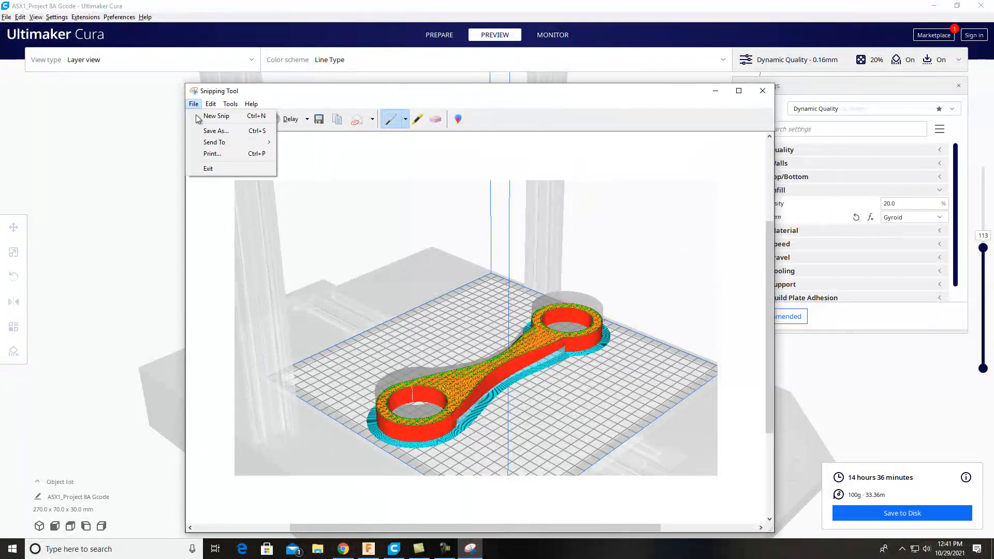
pyautogui.click(215, 131)
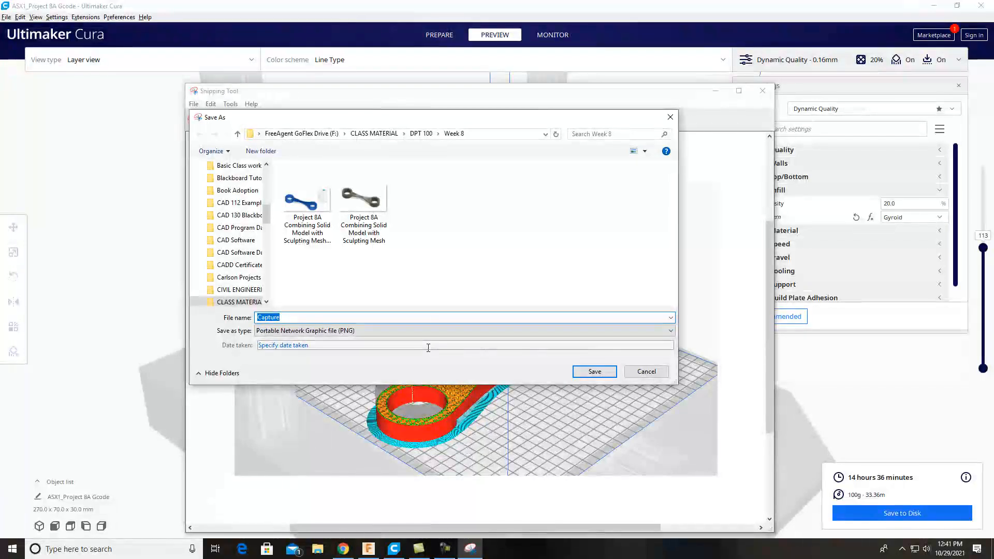
pyautogui.click(377, 248)
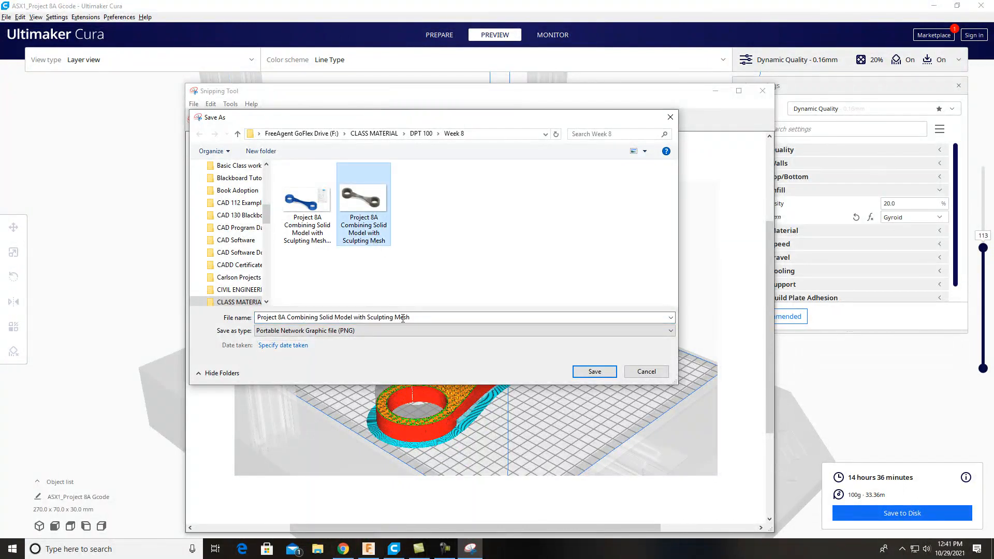
pyautogui.click(459, 319)
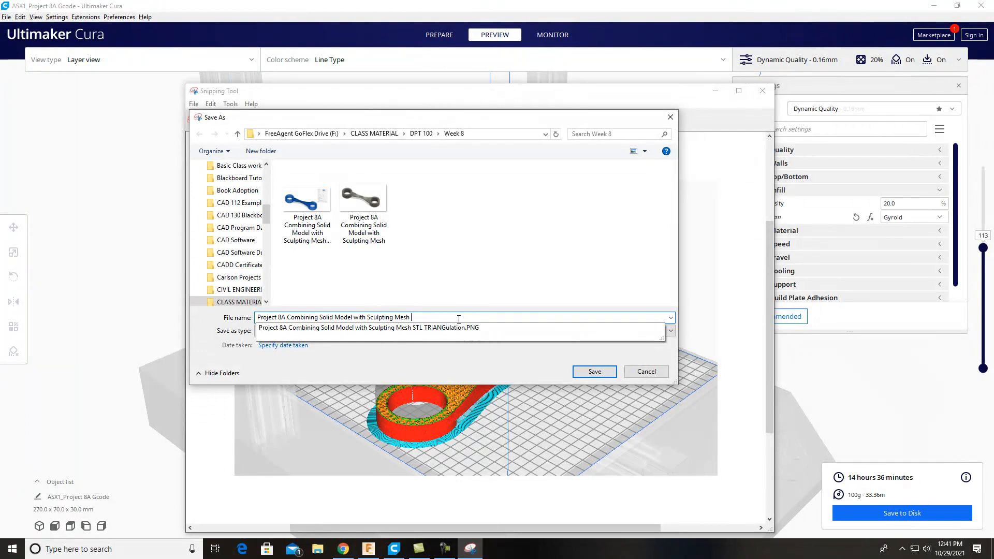
pyautogui.write('GCO')
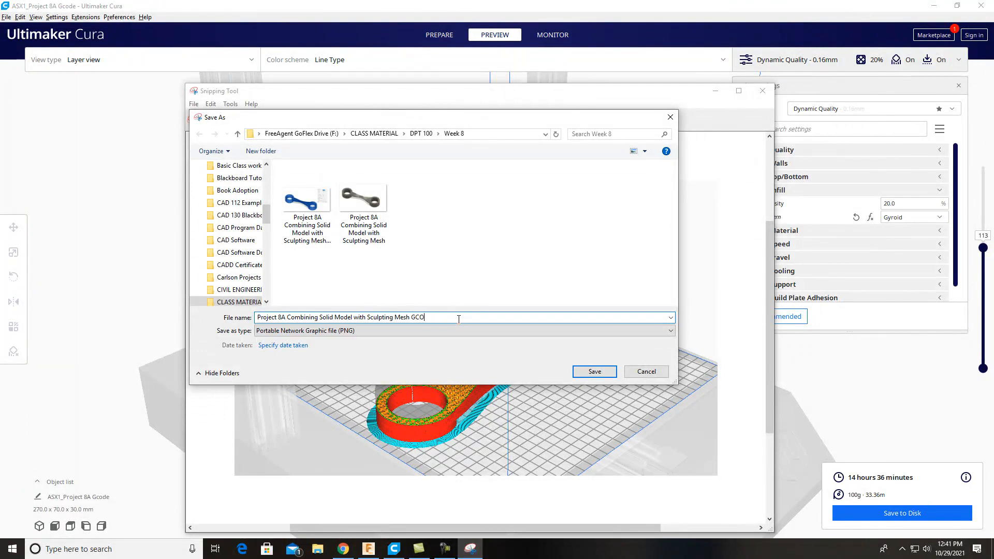
pyautogui.write('DE Image')
pyautogui.click(594, 372)
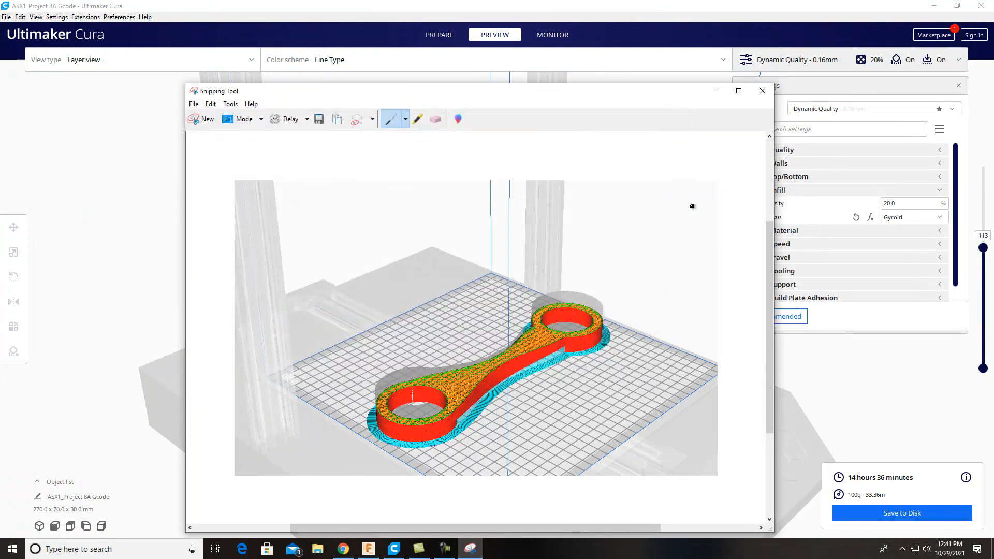
pyautogui.click(763, 91)
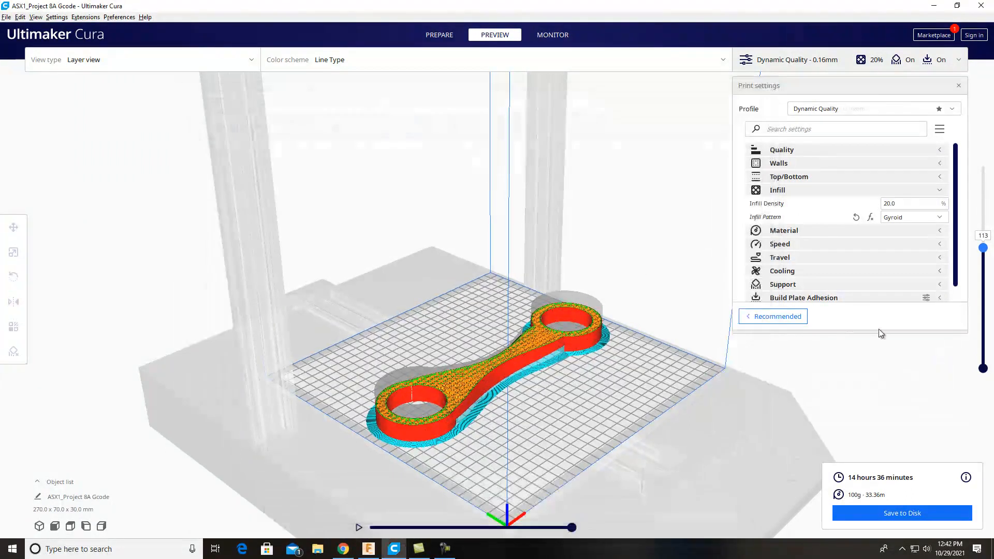
# Save the G-code as "ASX1_Project 8A Linkage Gcode" in CLASS MATERIAL > DPT 100 > Week 8 on FreeAgent GoFlex Drive (F:)
pyautogui.click(917, 514)
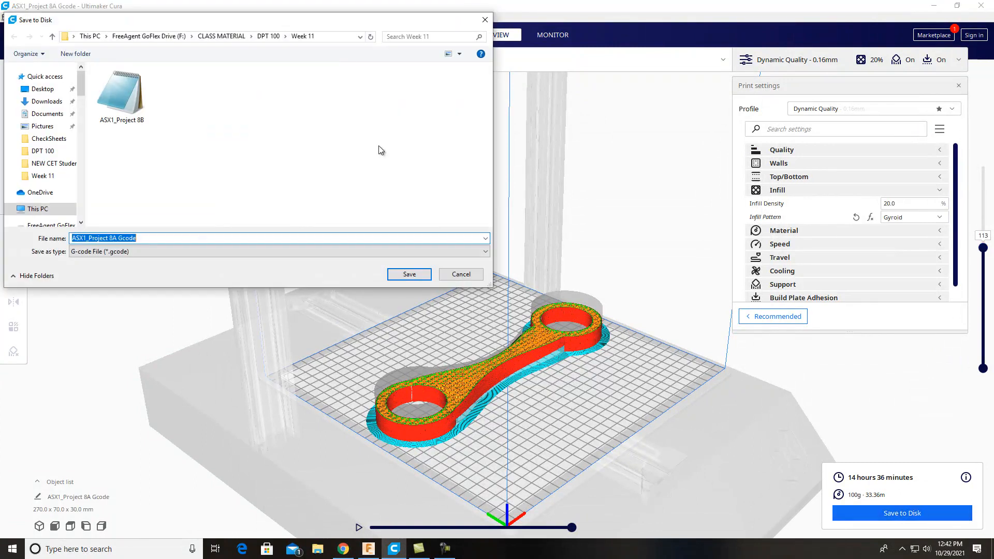
pyautogui.click(266, 37)
pyautogui.scroll(-7, 130, 199)
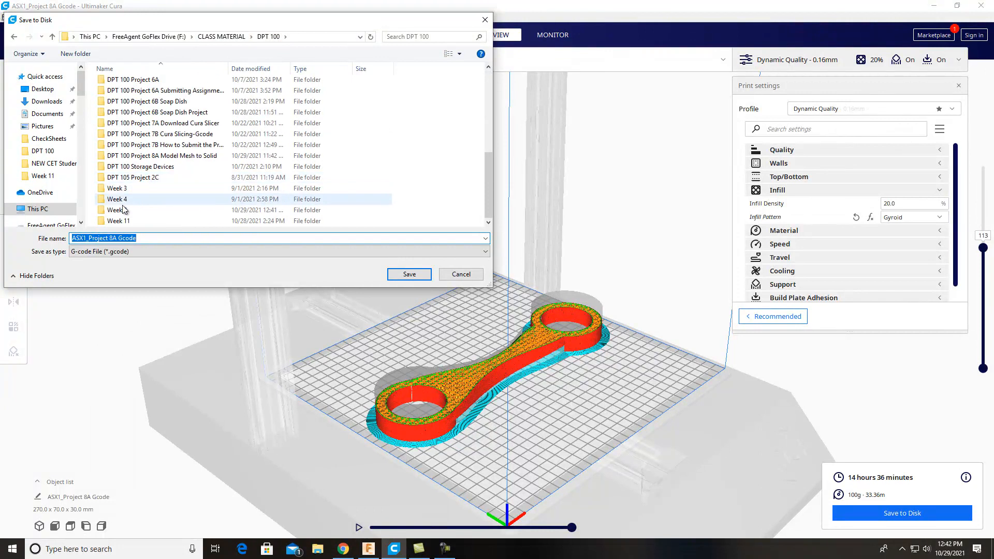
pyautogui.click(124, 209)
pyautogui.doubleClick(124, 210)
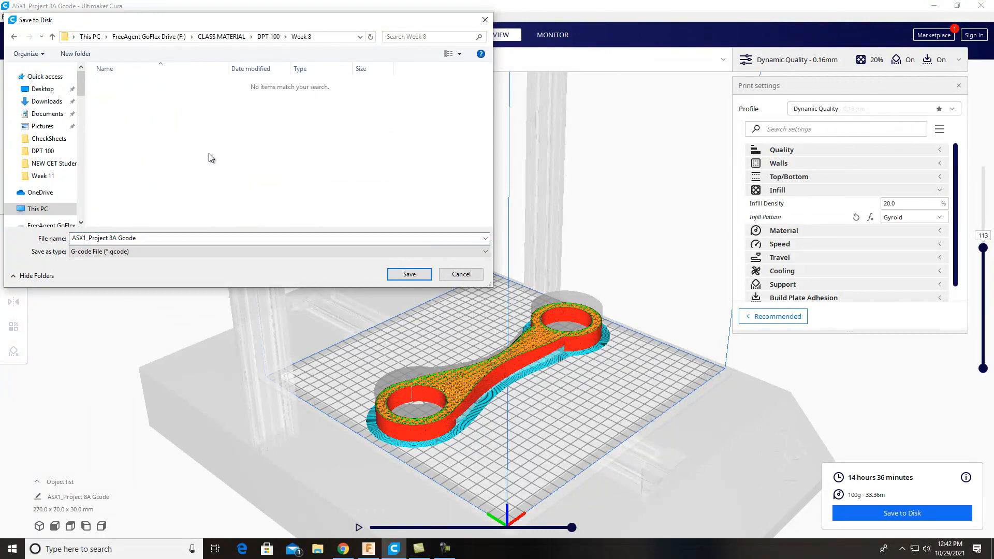
pyautogui.click(148, 239)
pyautogui.click(149, 238)
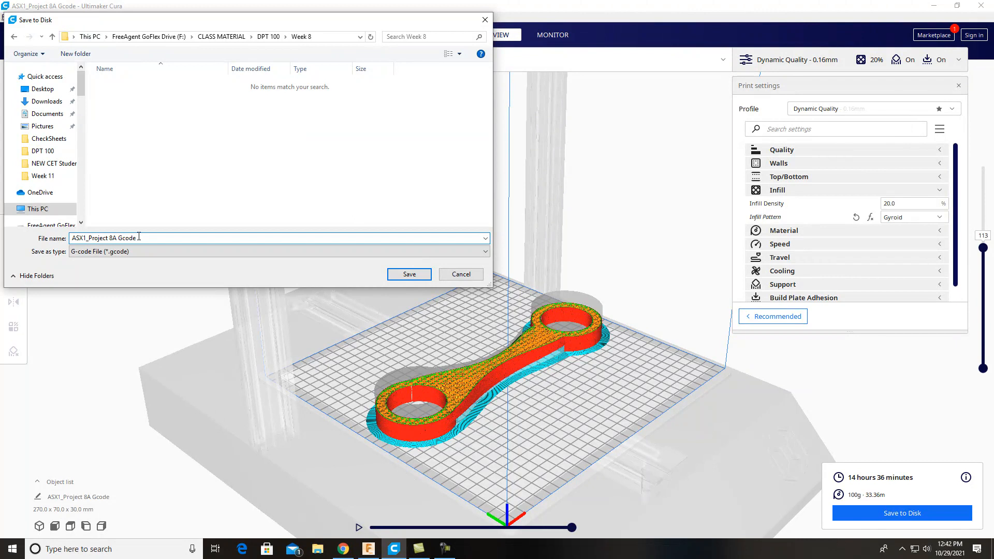
pyautogui.write('Linkage')
pyautogui.click(409, 275)
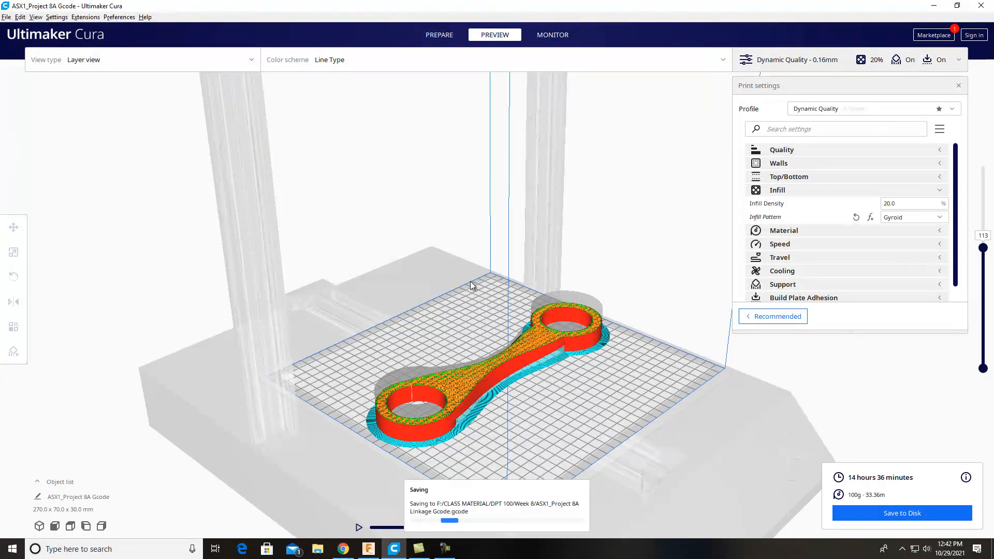